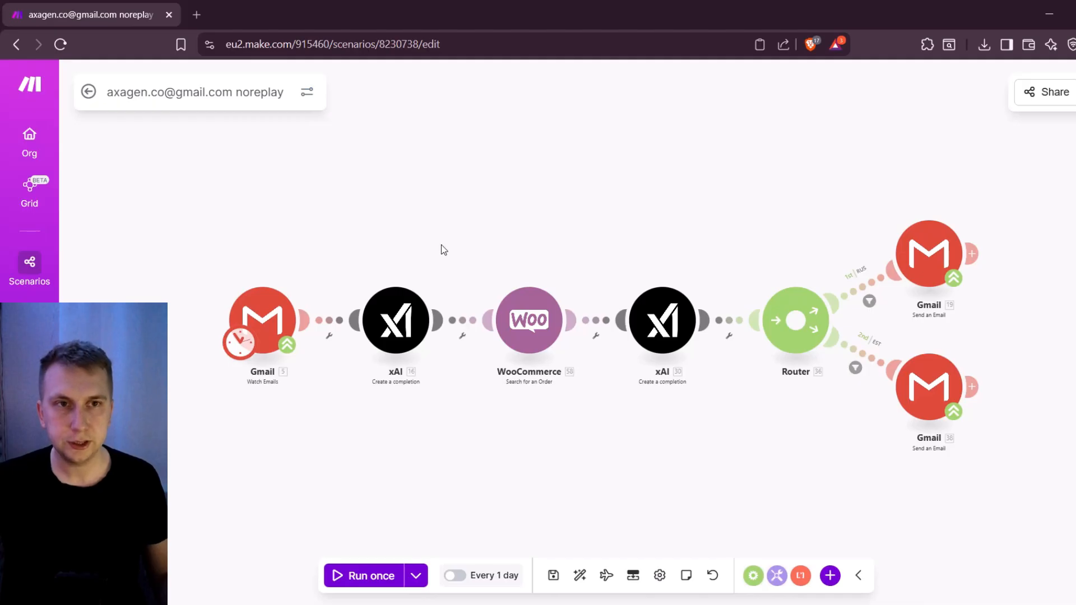
scroll(552, 218, up, 3)
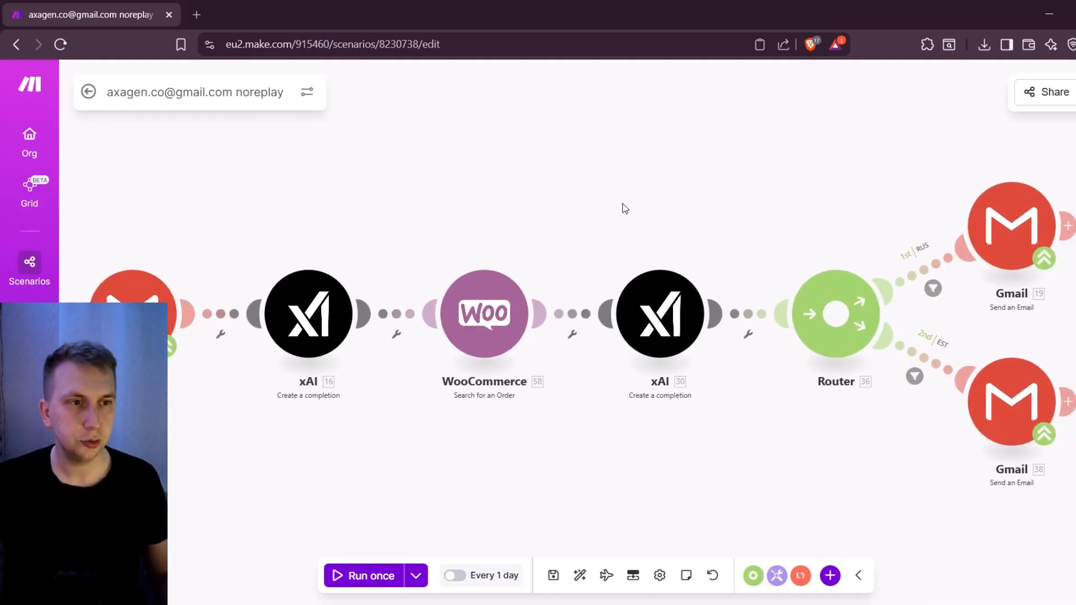
scroll(559, 227, down, 3)
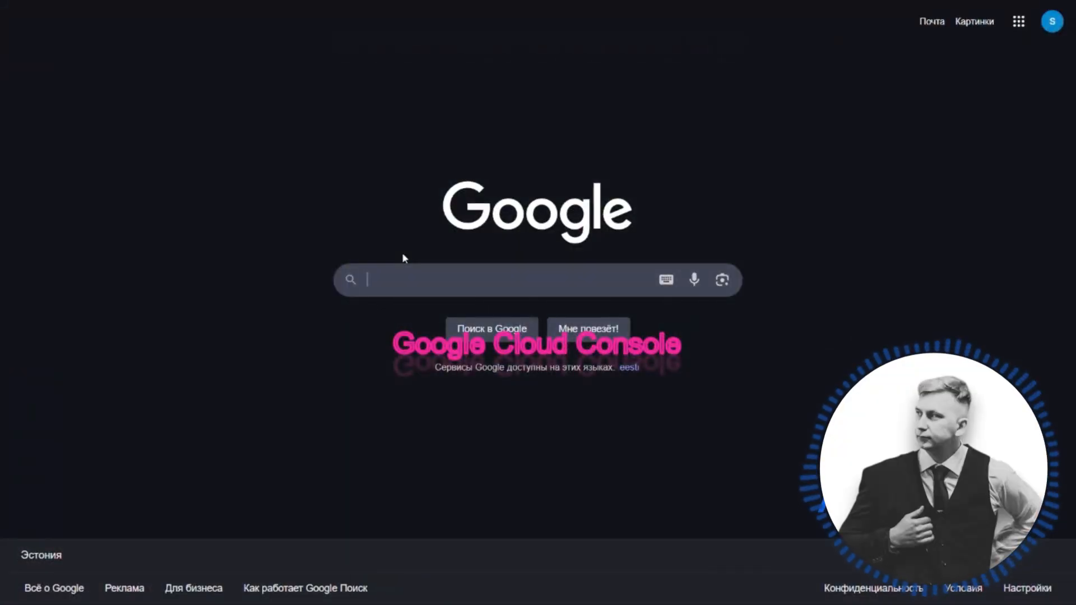
Open Google Cloud Console through a Google search and agree to its Terms of Service
text(google c)
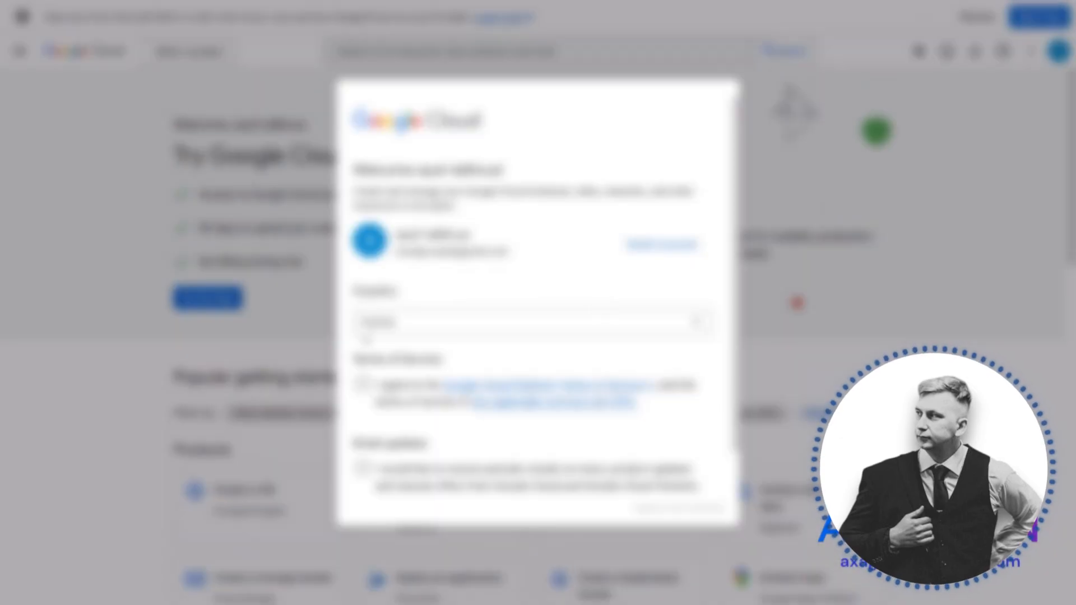
click(364, 343)
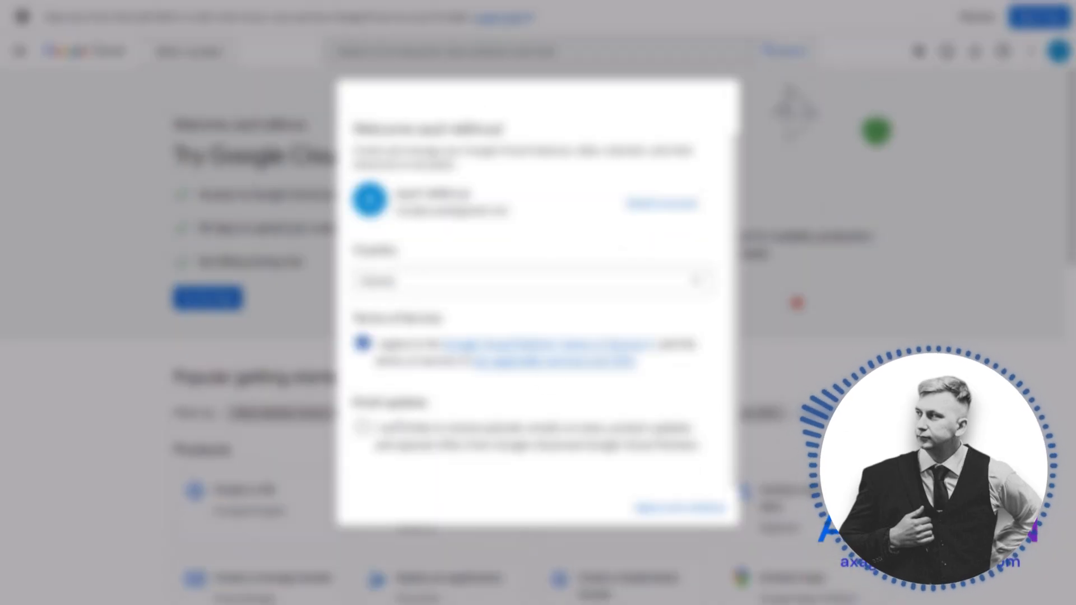
click(680, 508)
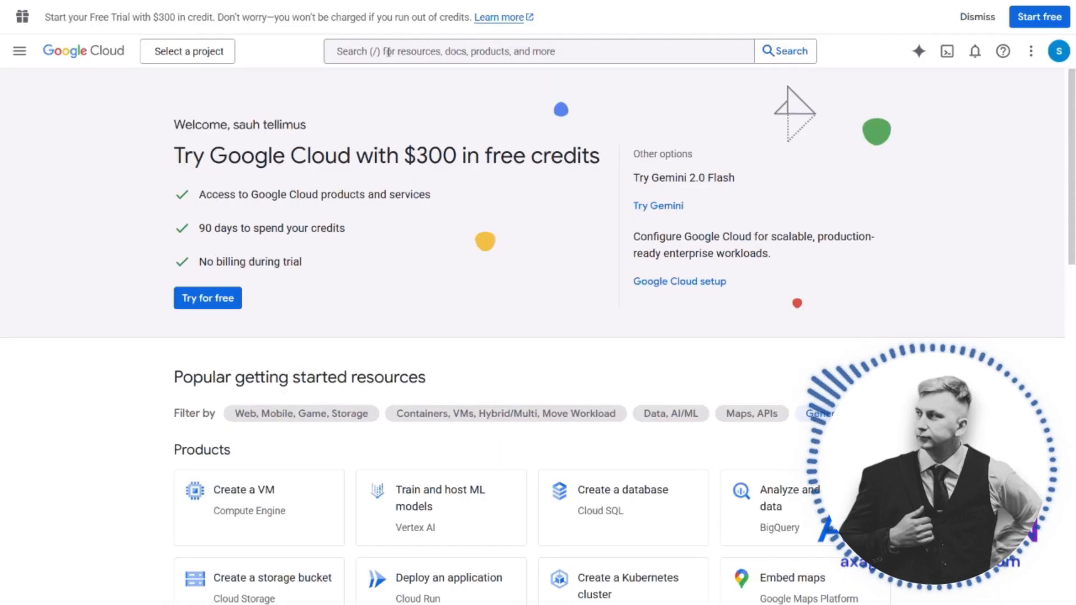
Find the Gmail API by searching for "gmail" and enable it
click(386, 54)
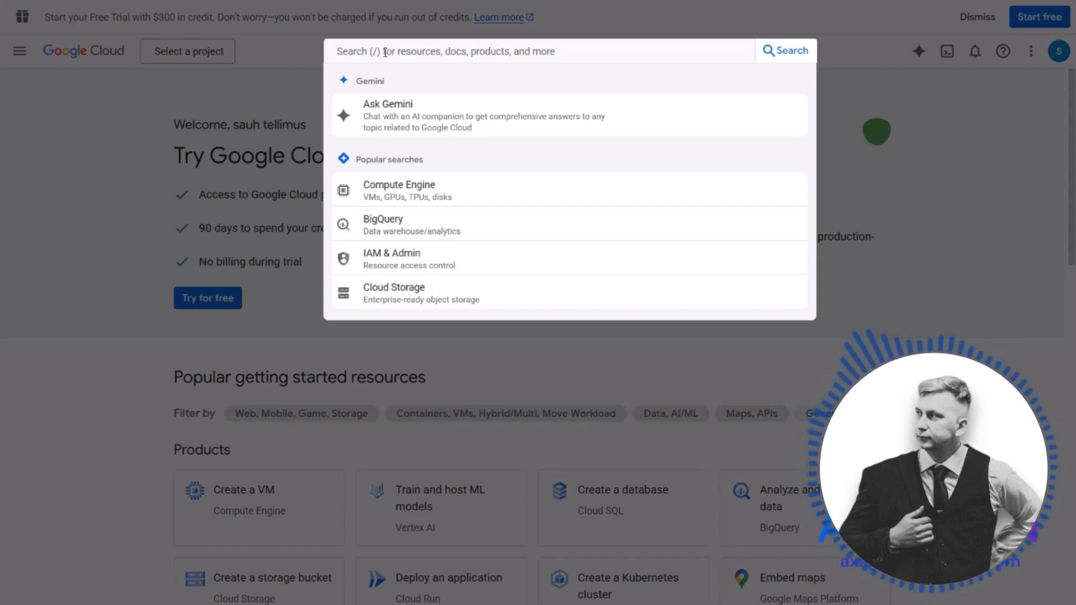
text(gmail)
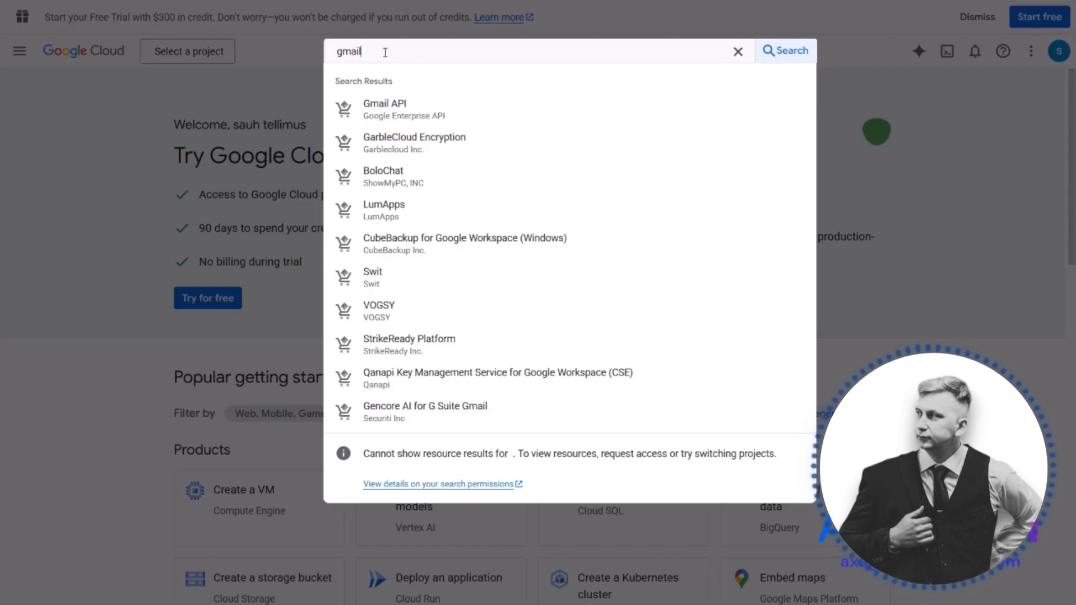
click(443, 115)
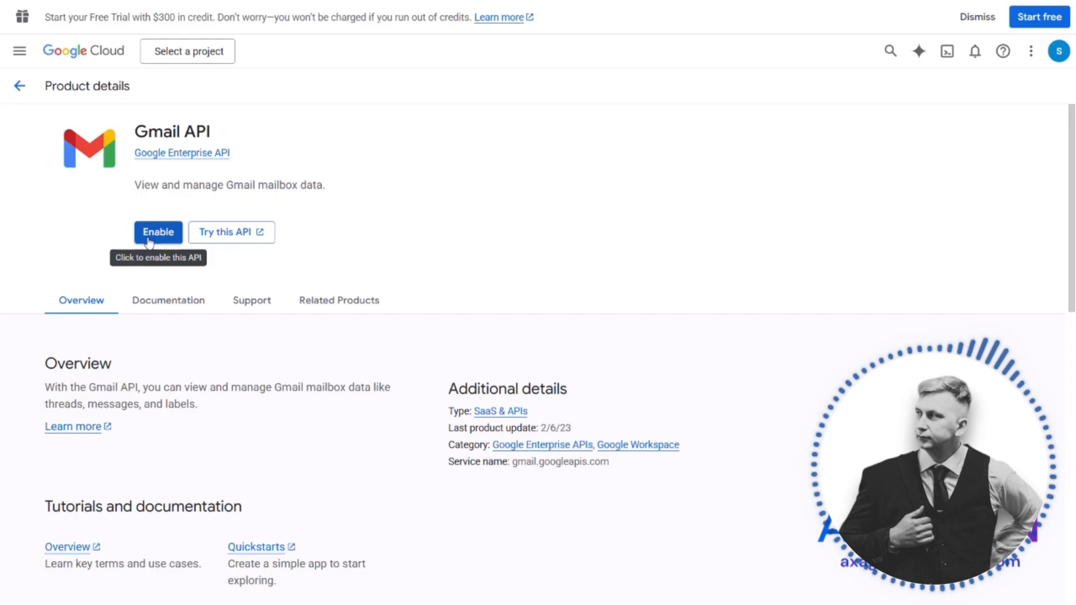
click(150, 240)
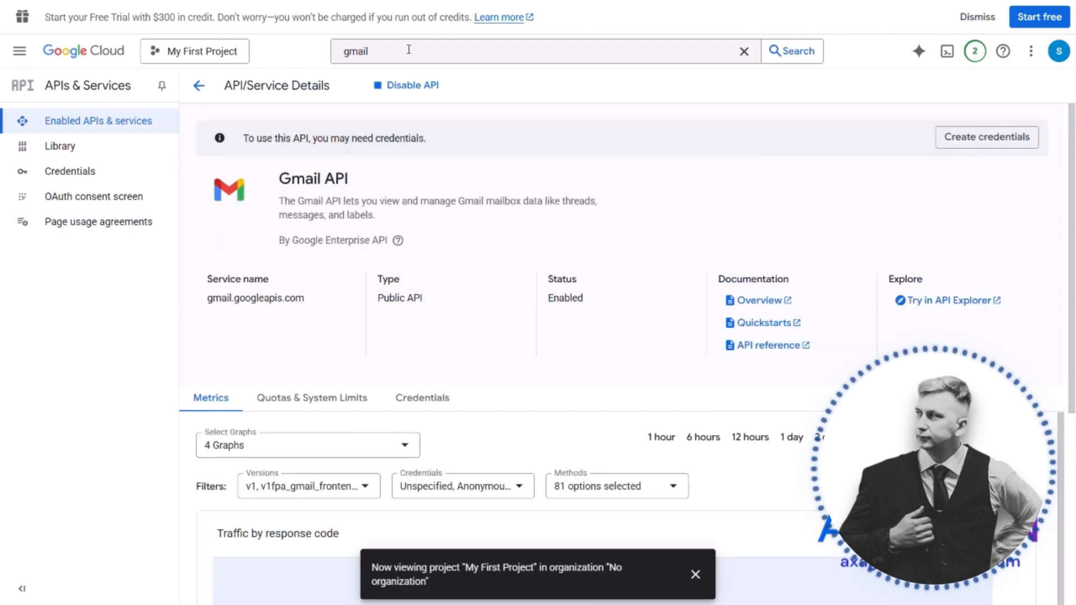
Find the Google Sheets API by searching for "sheets" and enable it for My First Project
click(408, 50)
key(ctrl+a)
key(BackSpace)
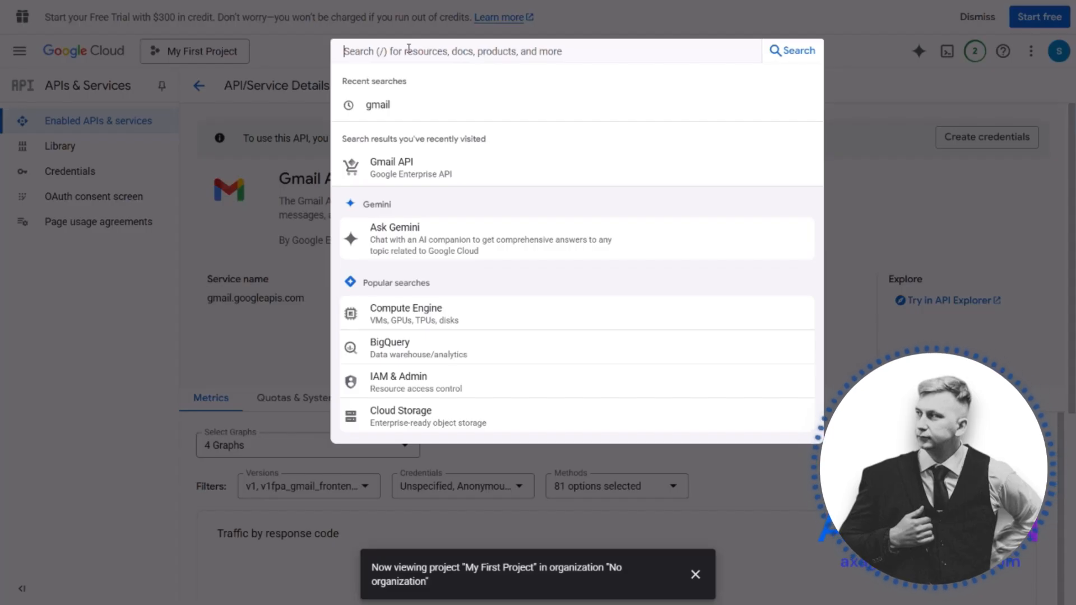
text(sheets)
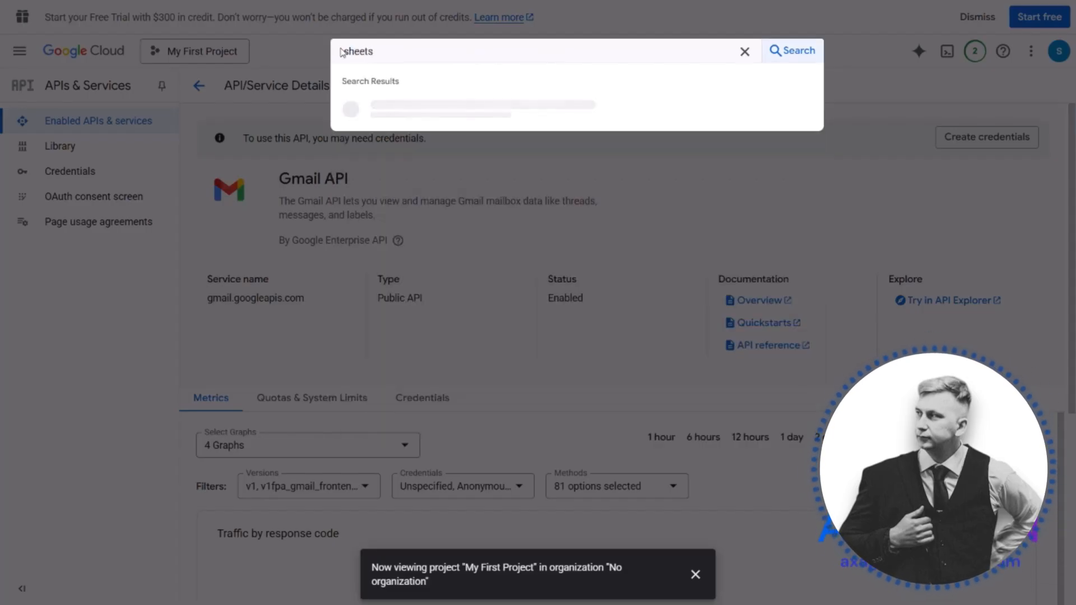
click(391, 107)
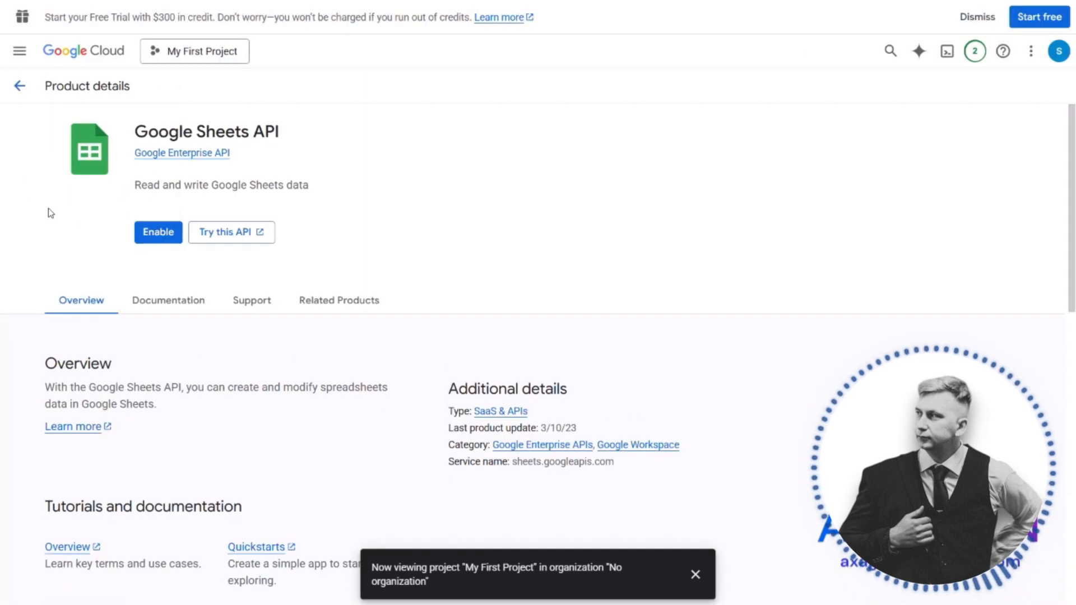
click(147, 233)
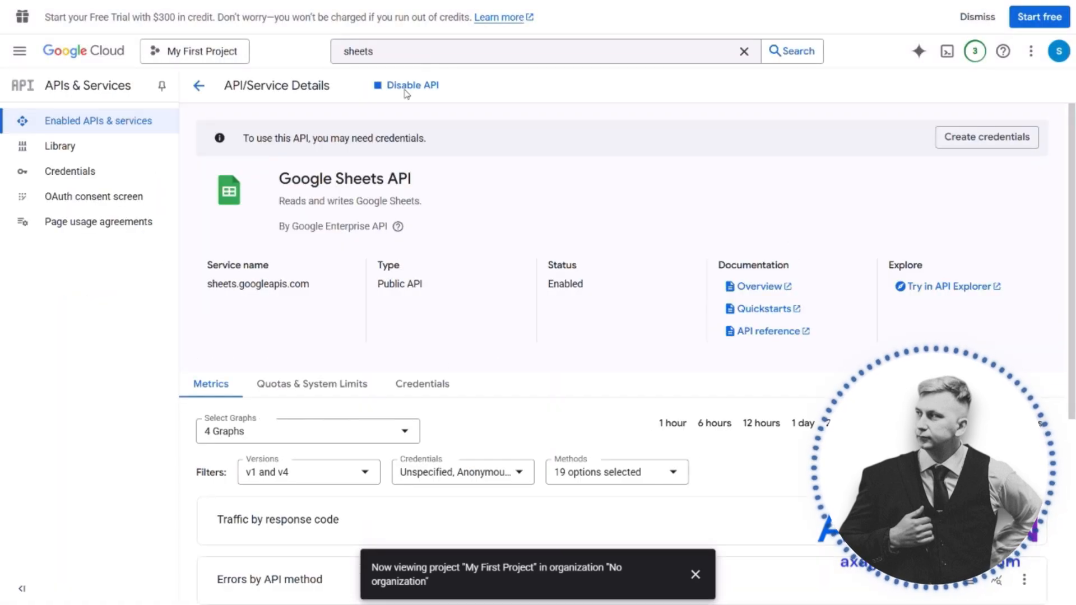
Find the Google Docs API by searching for "docs" and enable it for the project
click(421, 51)
key(BackSpace)
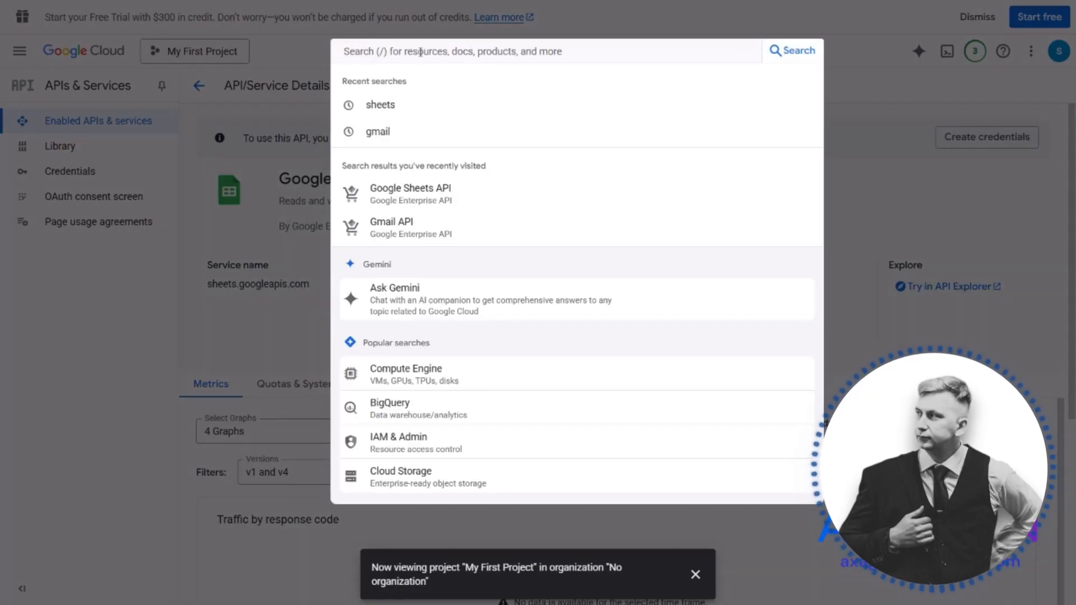
text(docs)
click(387, 139)
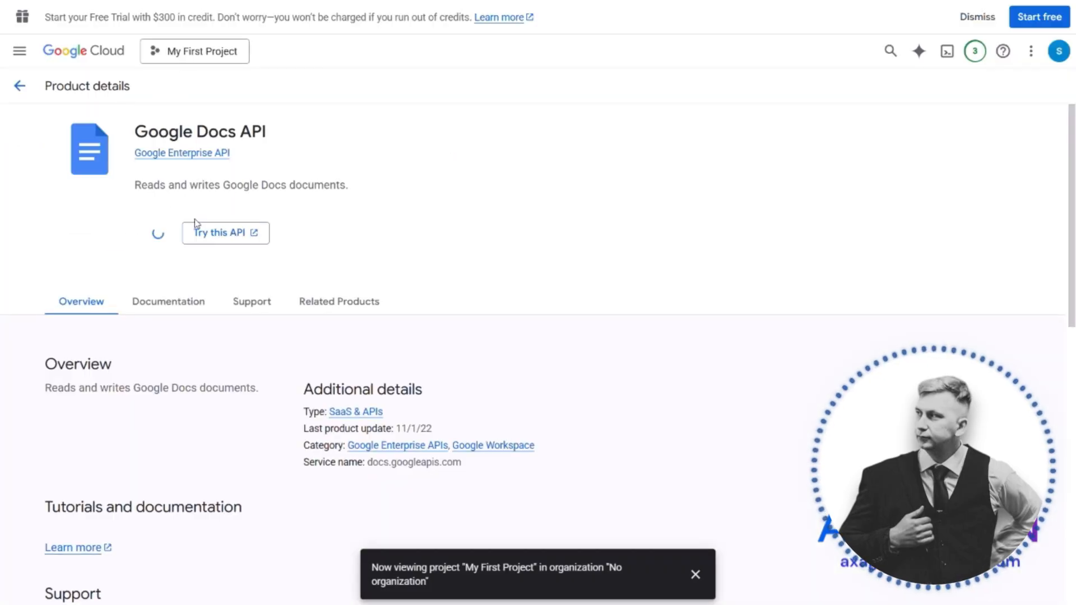
Find the Google Drive API by searching for "drive" and enable it for the project
click(414, 51)
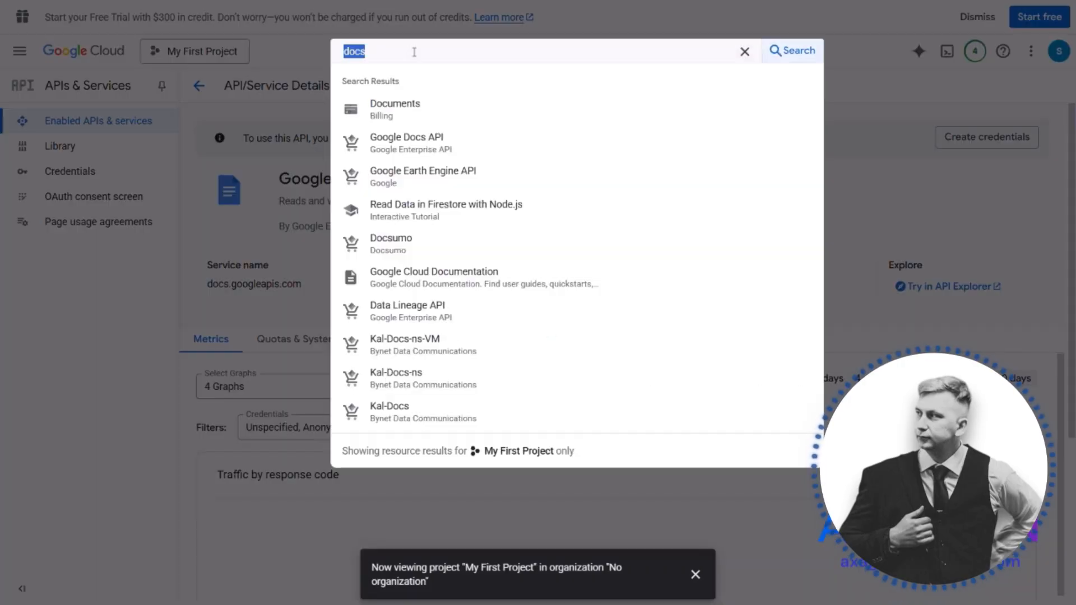
text(drive)
click(432, 120)
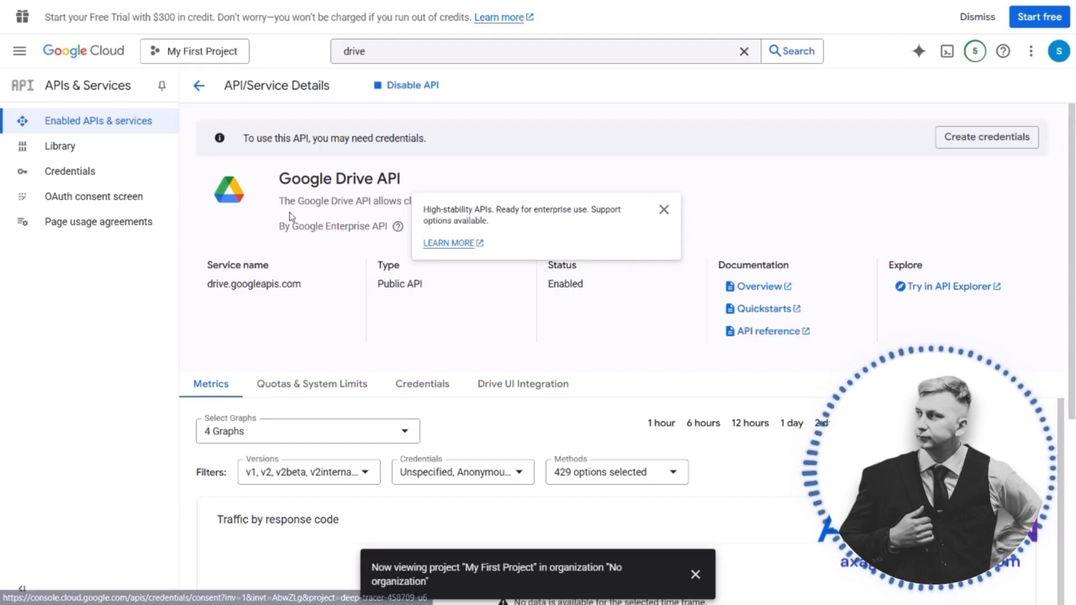
Start the OAuth consent screen configuration with the app name "make connection" and the account's own address as user support email
click(98, 205)
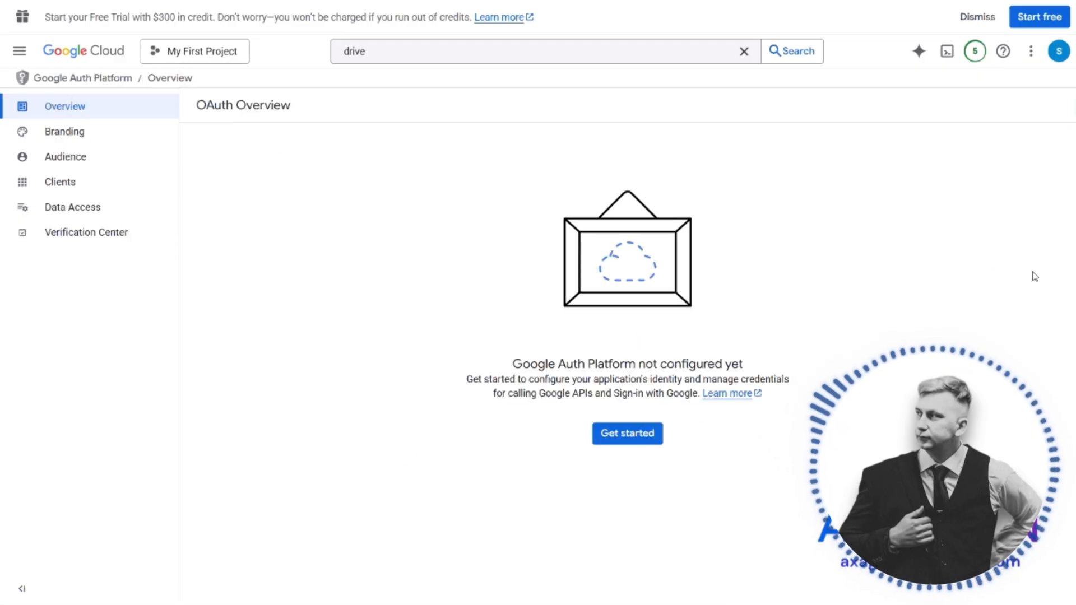
click(632, 435)
click(272, 200)
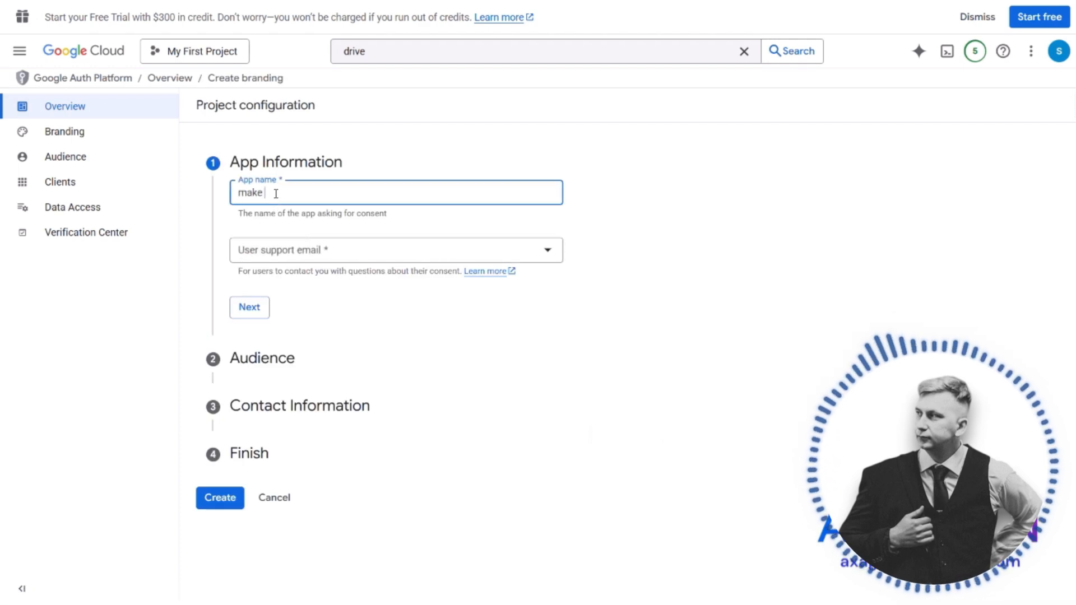
text(make connection)
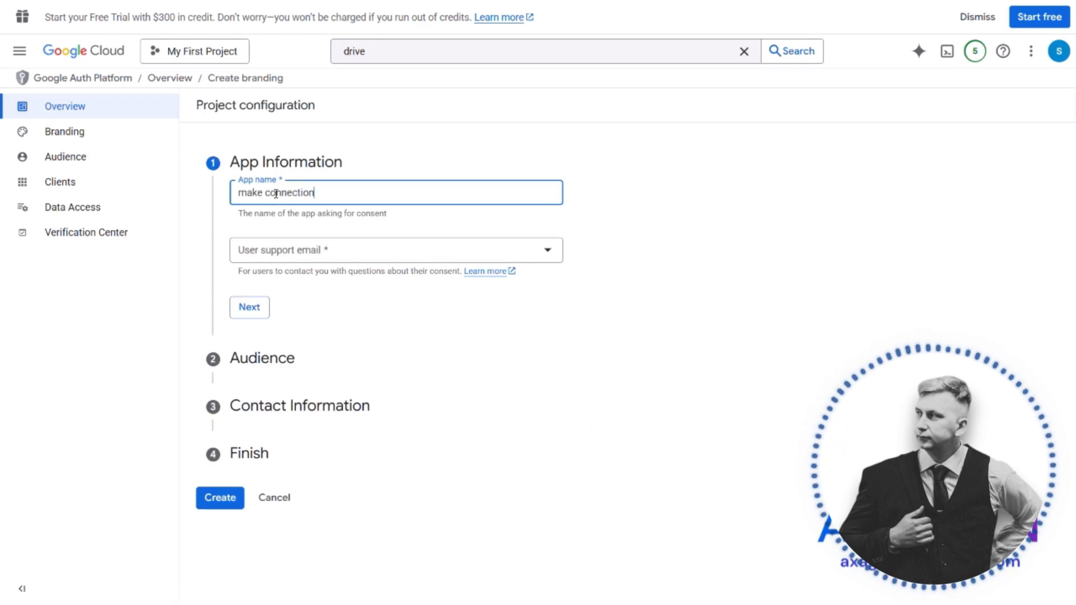
click(306, 257)
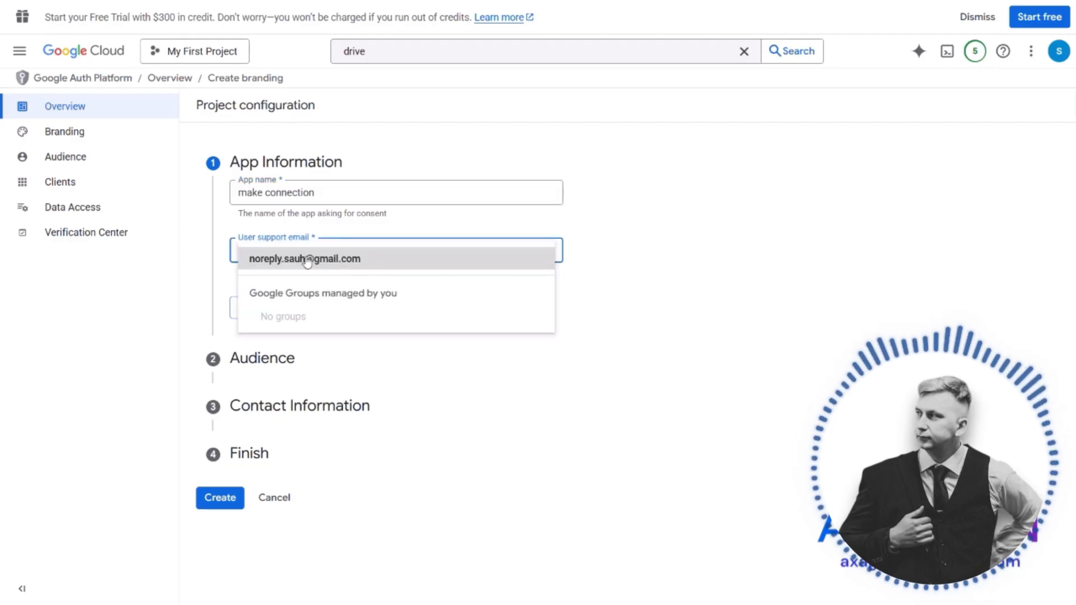
click(306, 259)
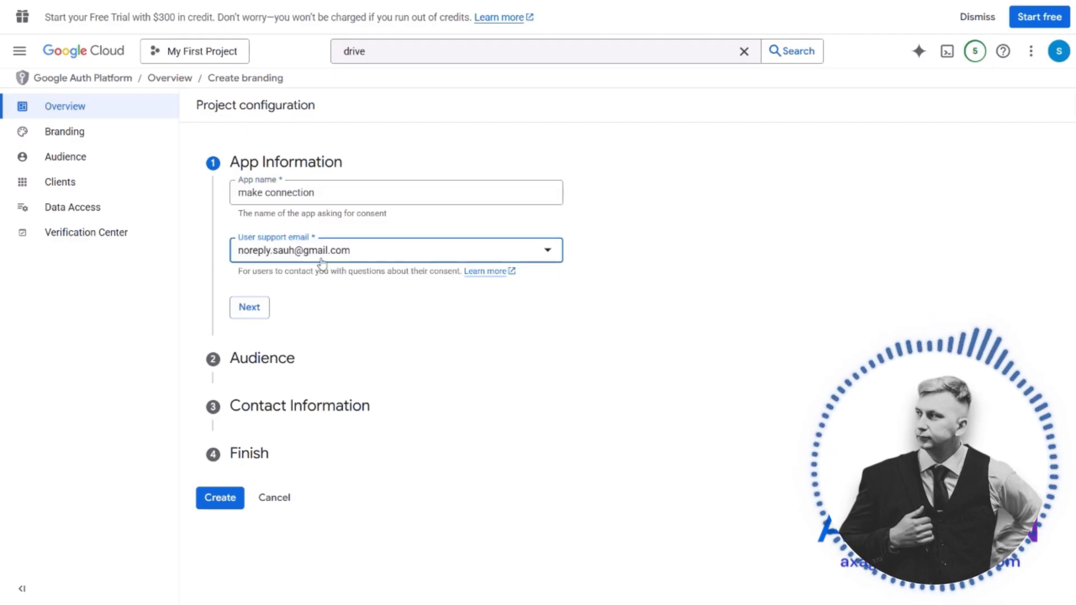
click(251, 308)
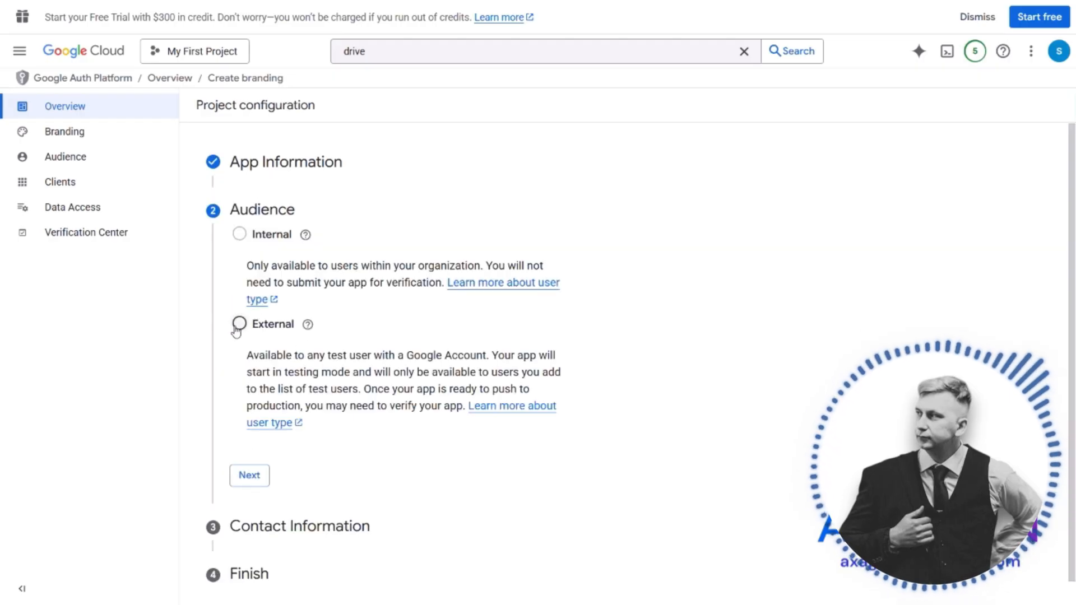
Set the audience to External, enter the contact email, agree to the User Data Policy and create the OAuth configuration
click(239, 323)
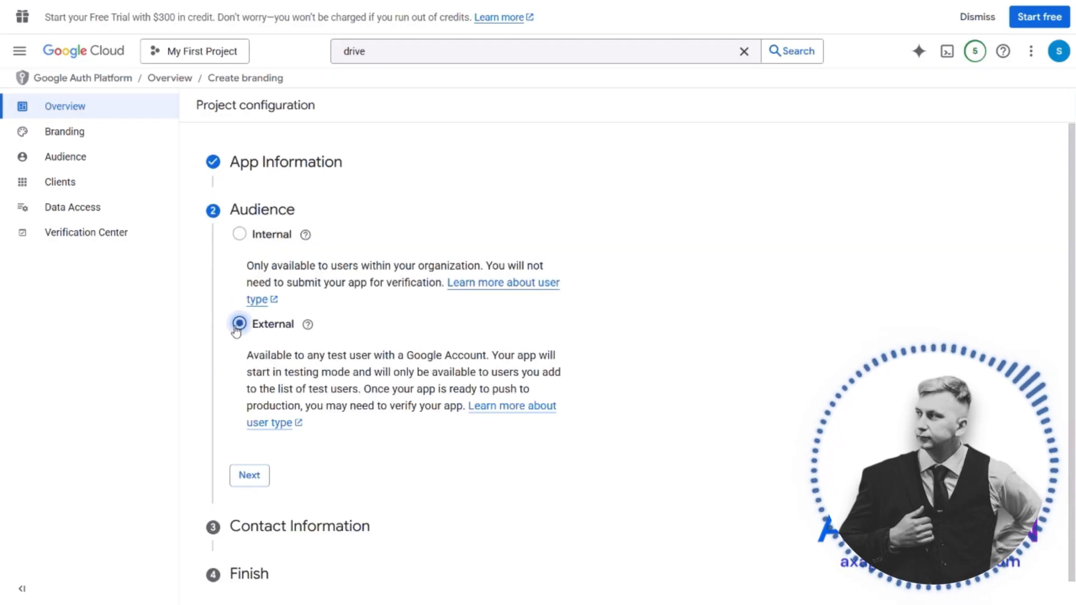
click(249, 476)
click(318, 296)
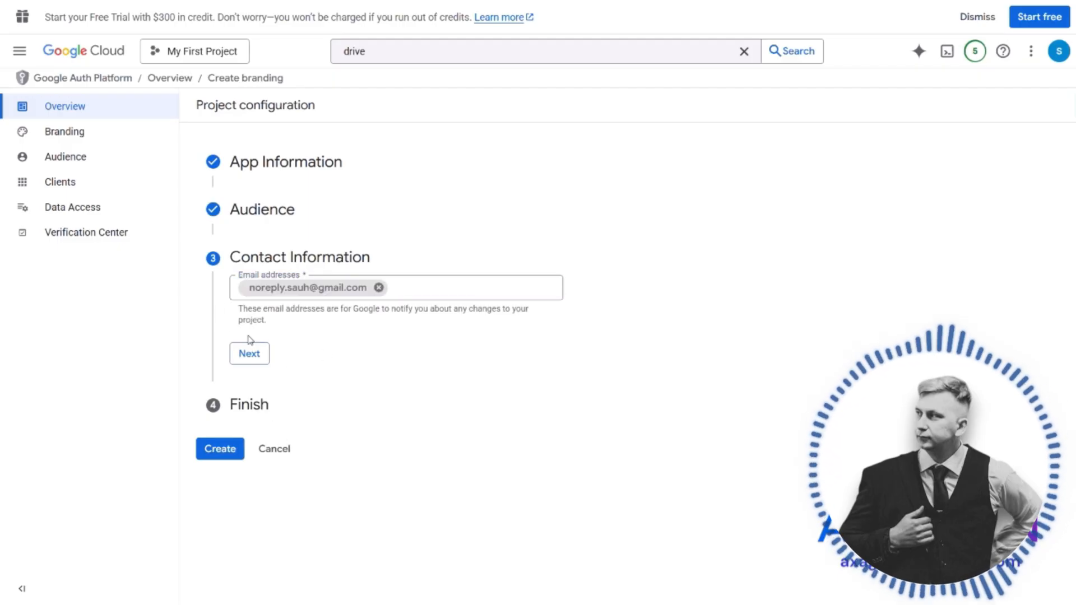
click(256, 355)
click(241, 330)
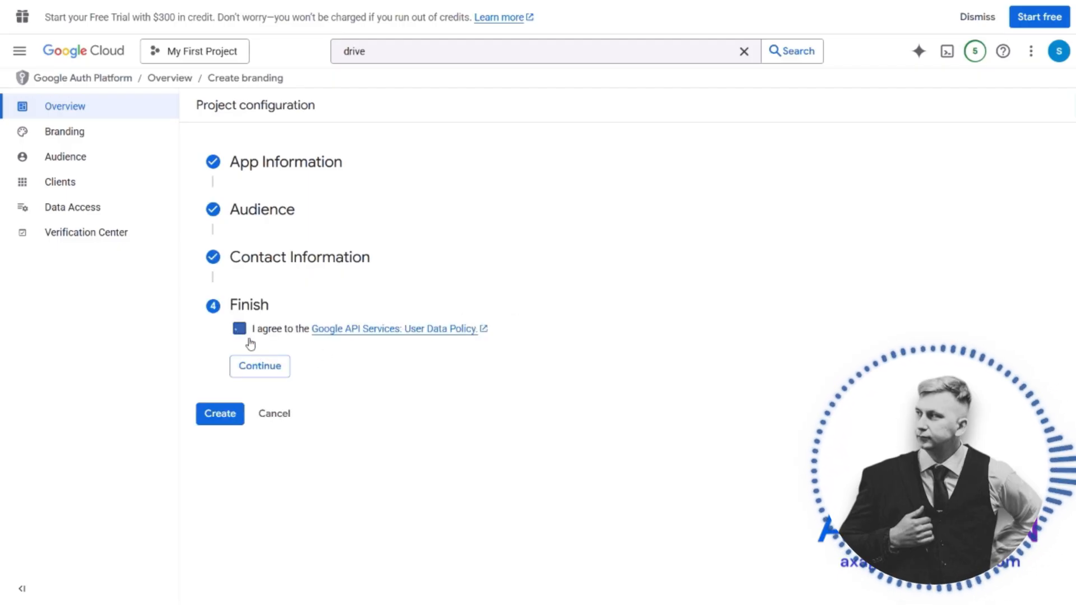
click(260, 365)
click(228, 351)
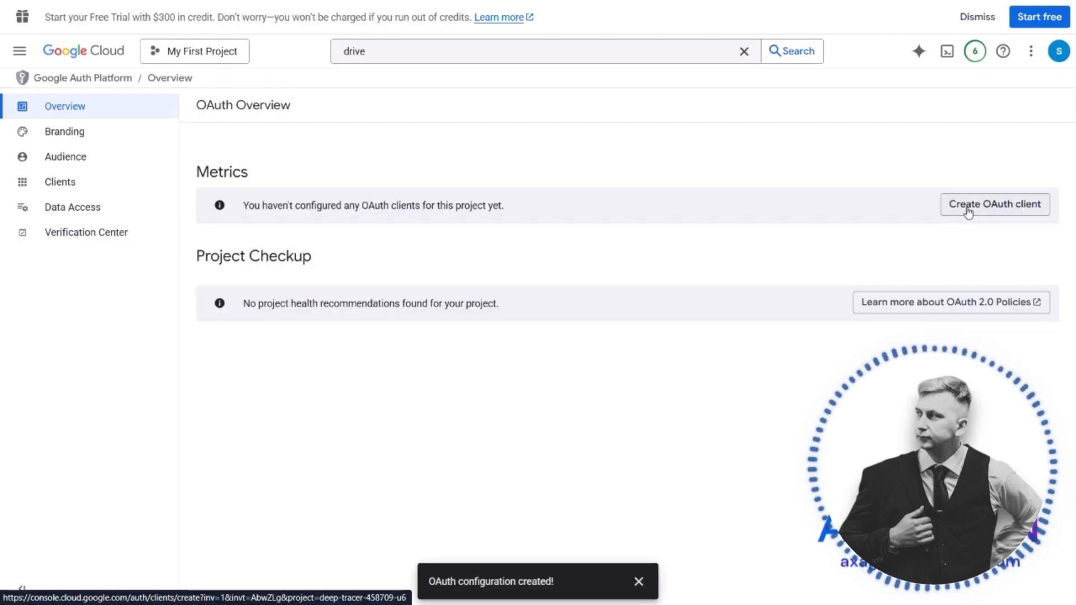
Start a new OAuth client of type Web application and name it "make connection"
click(969, 205)
click(280, 209)
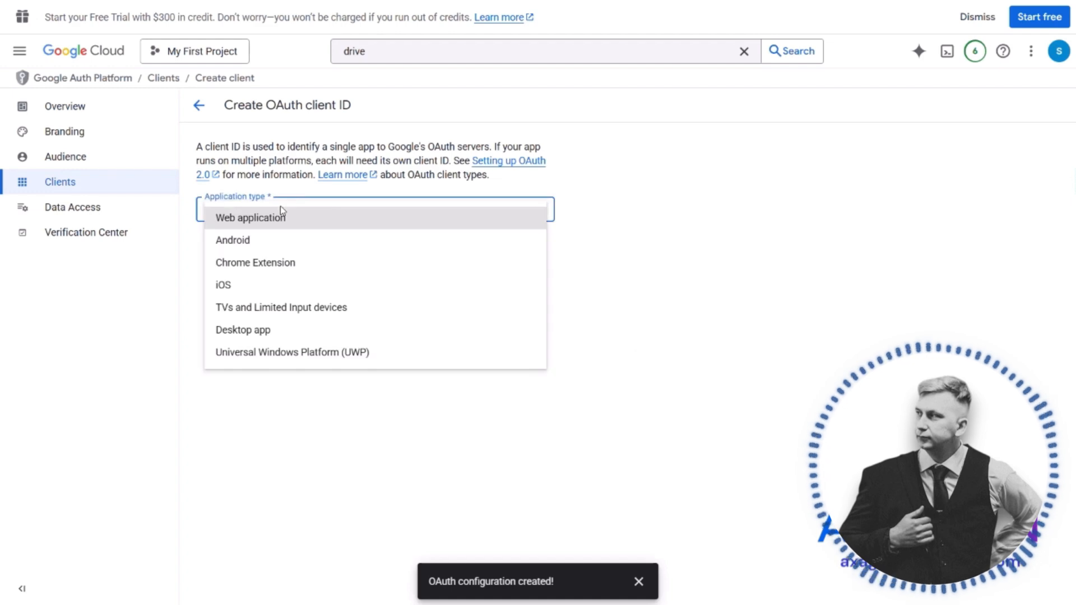
click(299, 223)
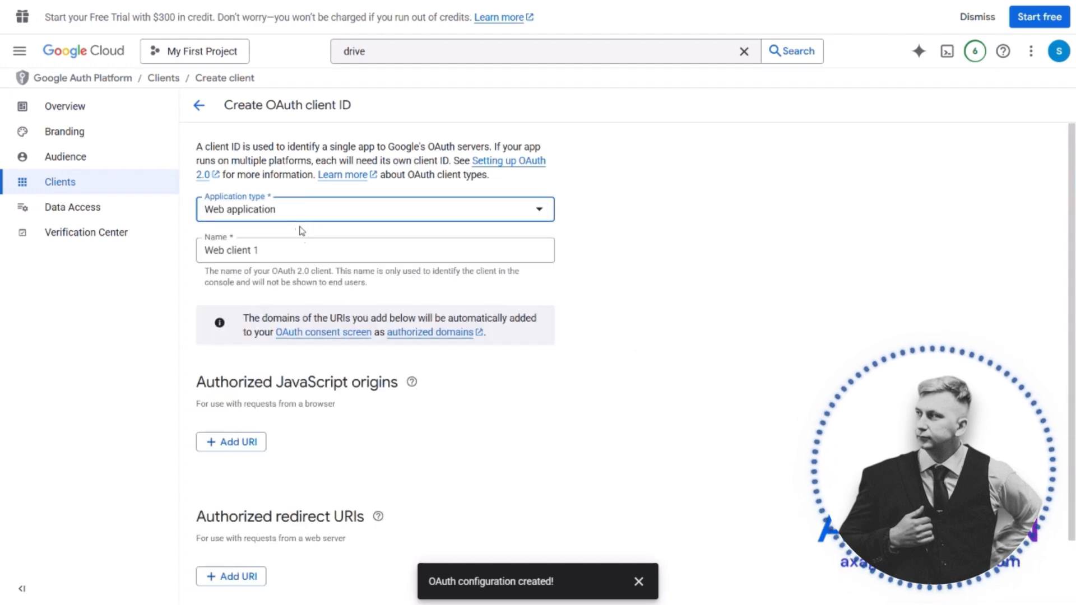
click(298, 250)
key(ctrl+a)
text(m)
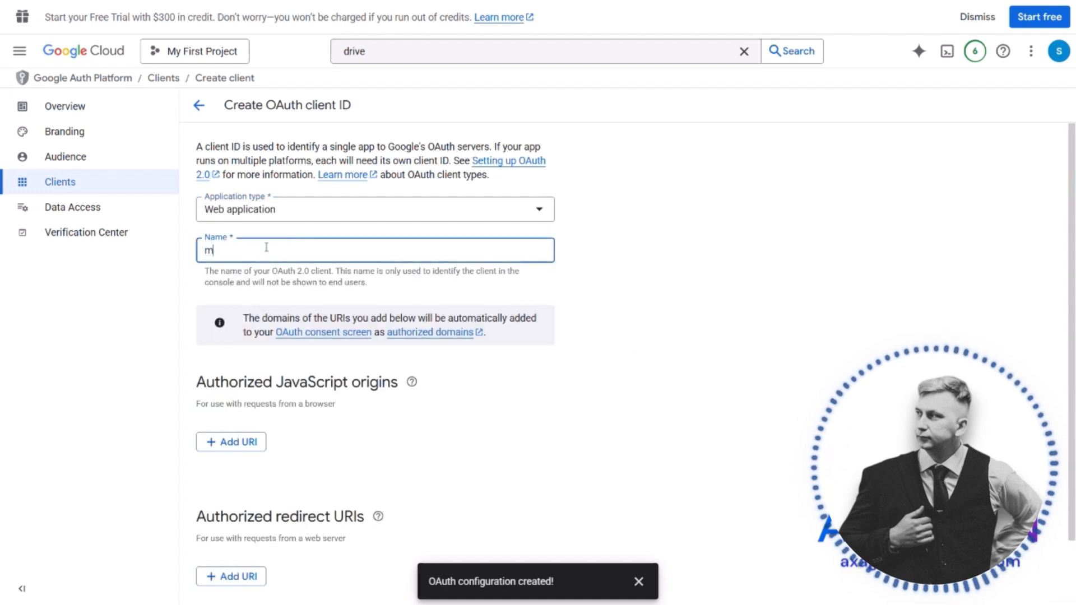
text(ake)
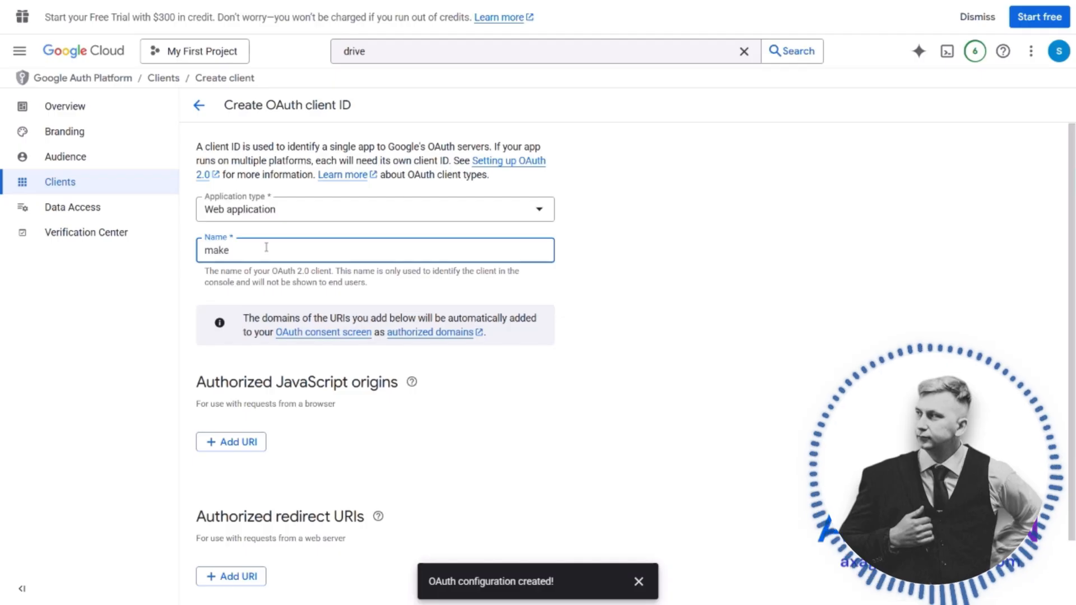
text( connection)
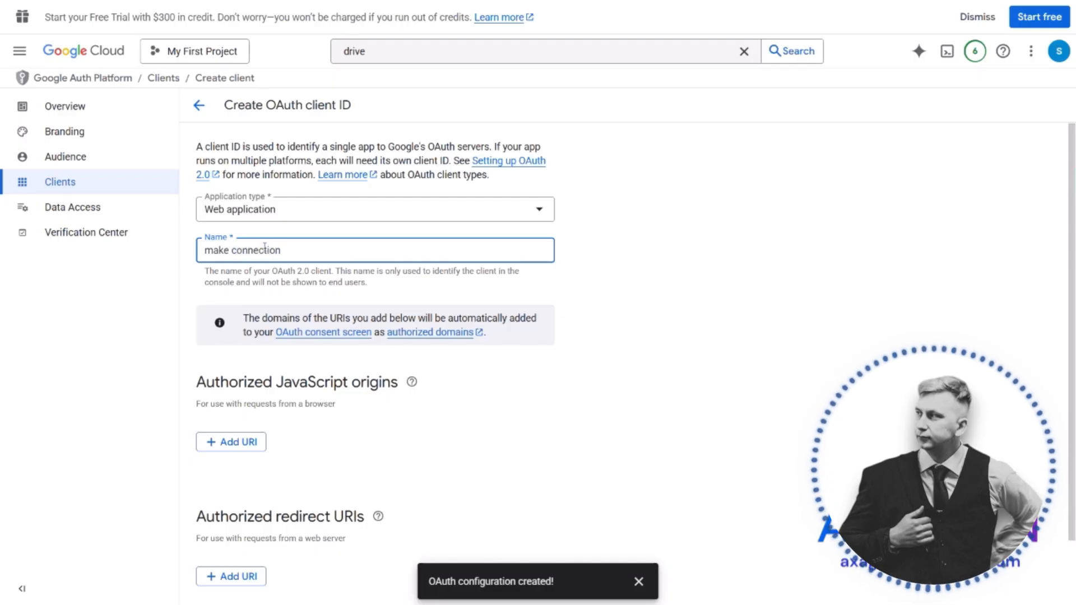
scroll(307, 317, down, 1)
click(216, 308)
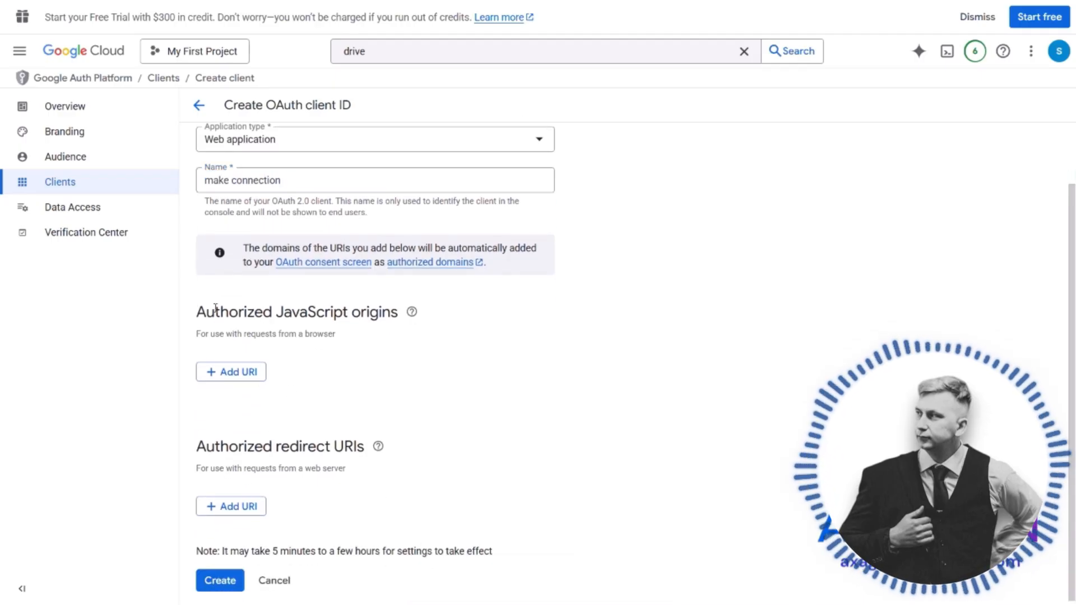
scroll(322, 332, down, 1)
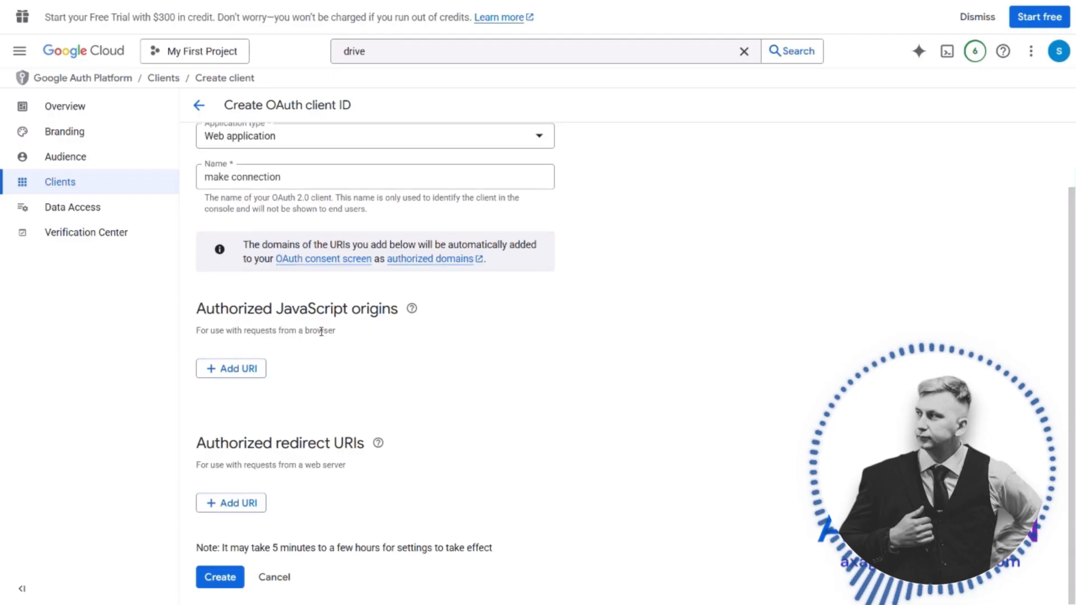
click(264, 503)
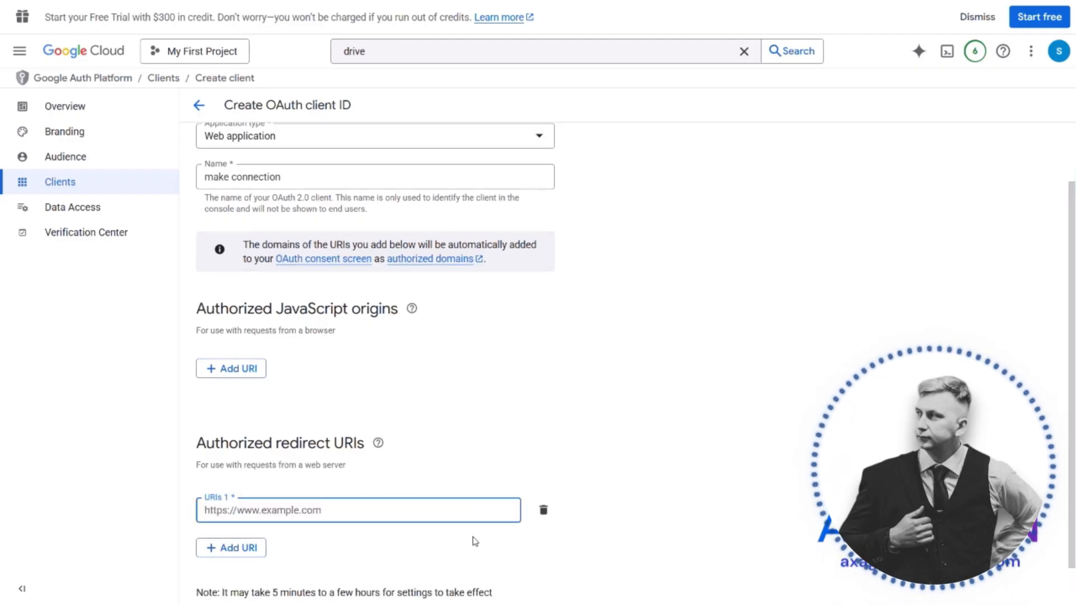
text(https://www.integromat.com/oauth/cb/google-restricted)
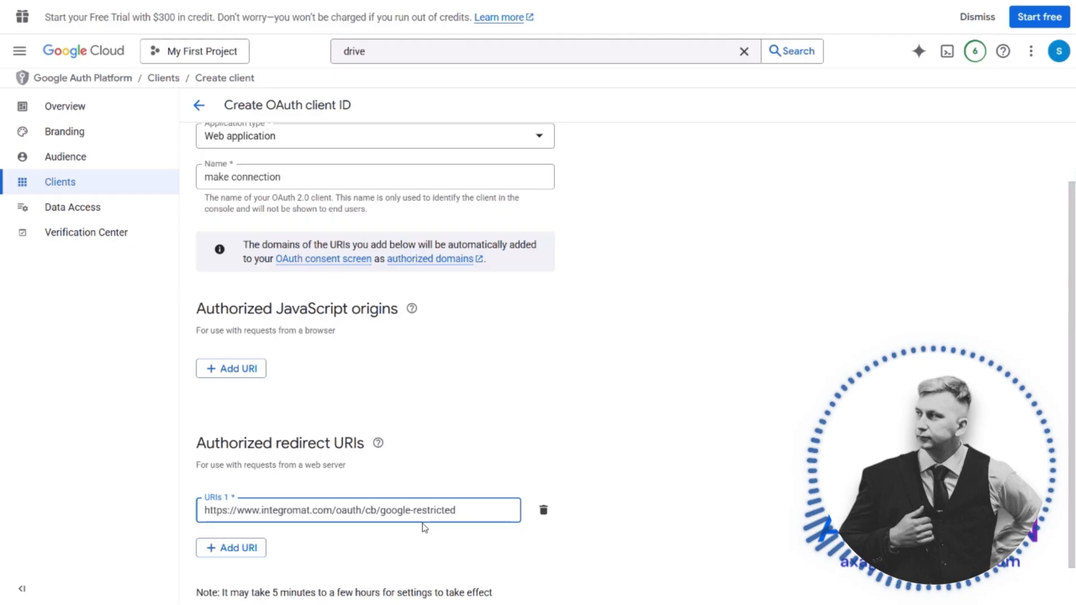
scroll(425, 527, down, 1)
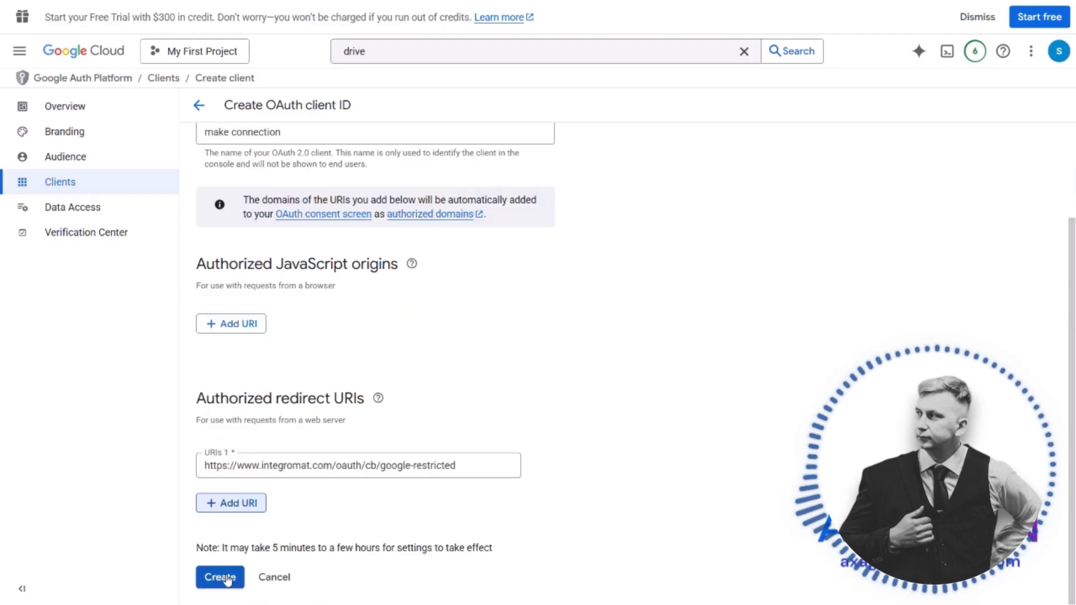
click(224, 578)
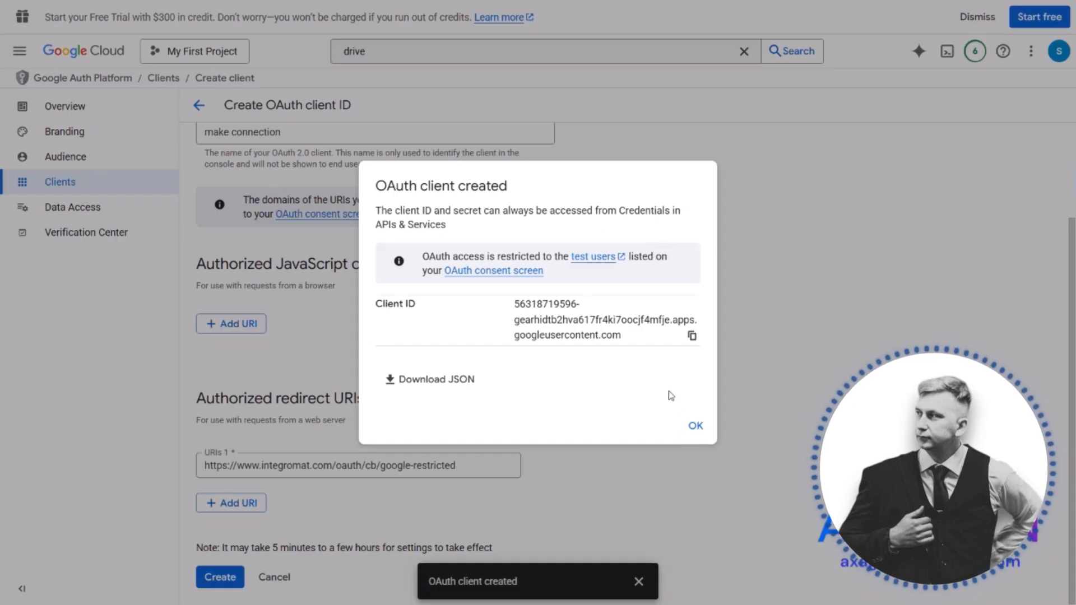
click(695, 426)
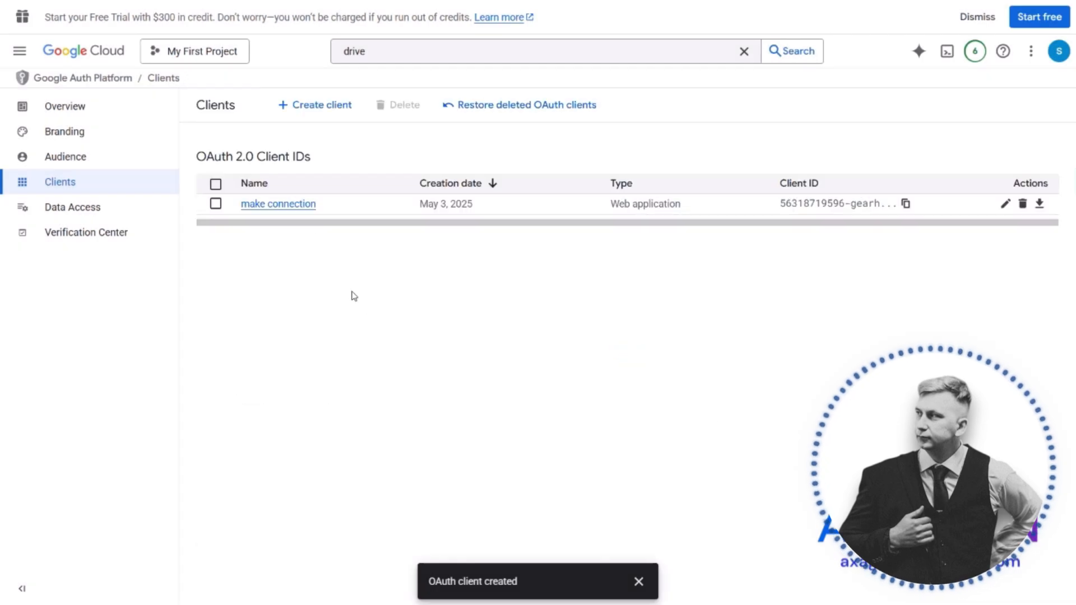
In the app's branding settings, add make.com as the first authorized domain
click(96, 117)
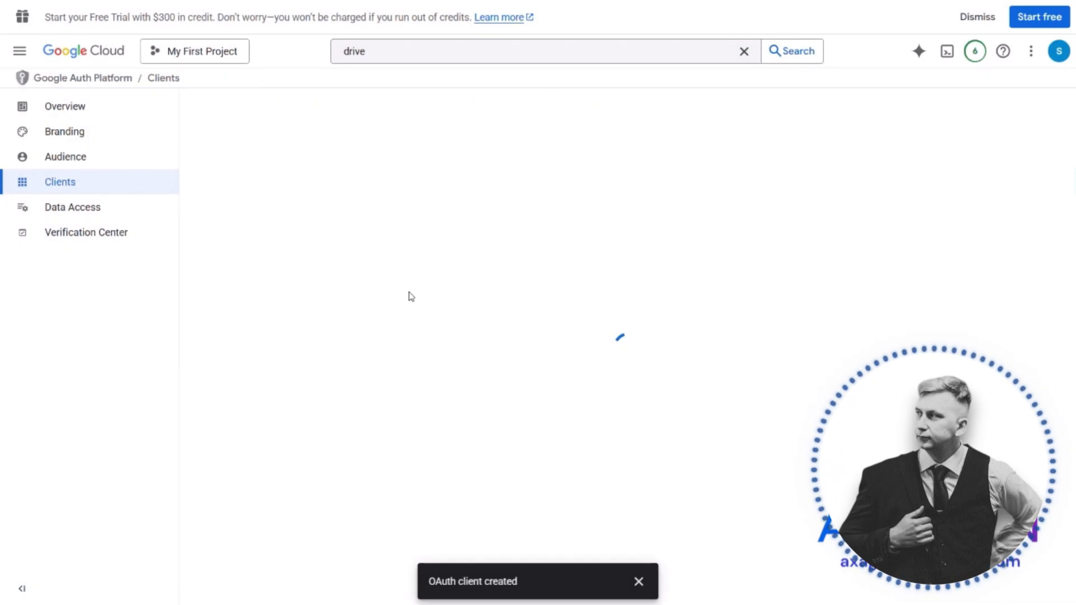
click(122, 139)
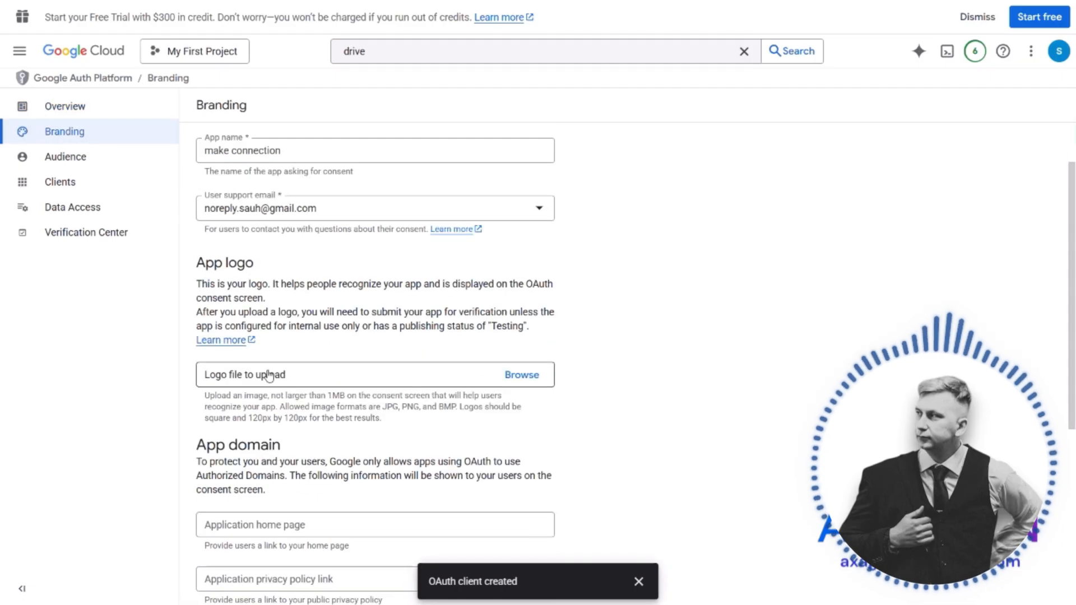
scroll(391, 380, down, 4)
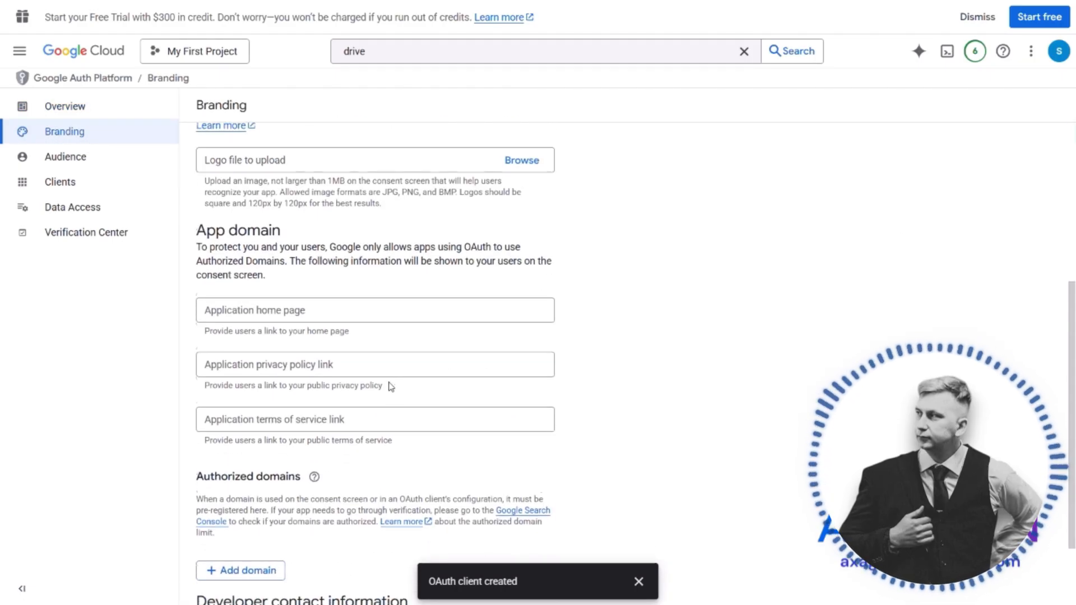
scroll(392, 387, down, 1)
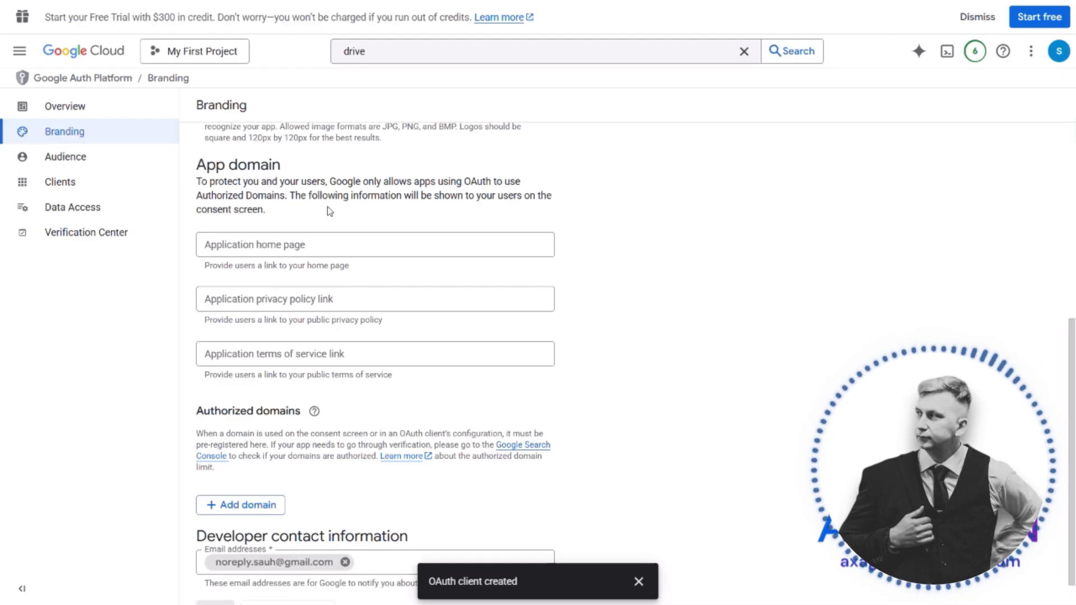
scroll(349, 451, down, 1)
click(241, 470)
key(super+v)
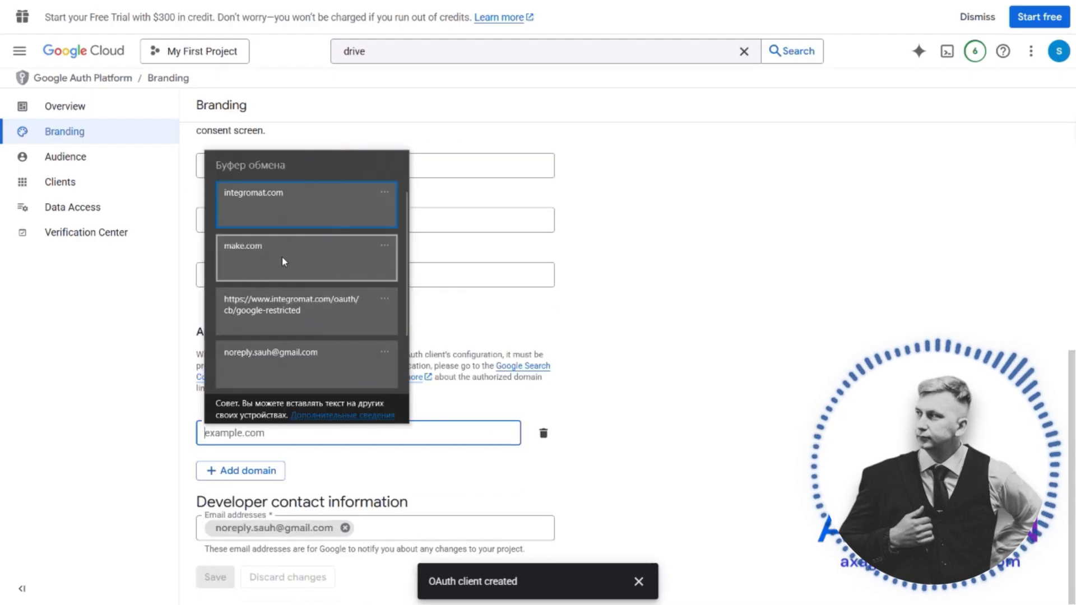
click(282, 261)
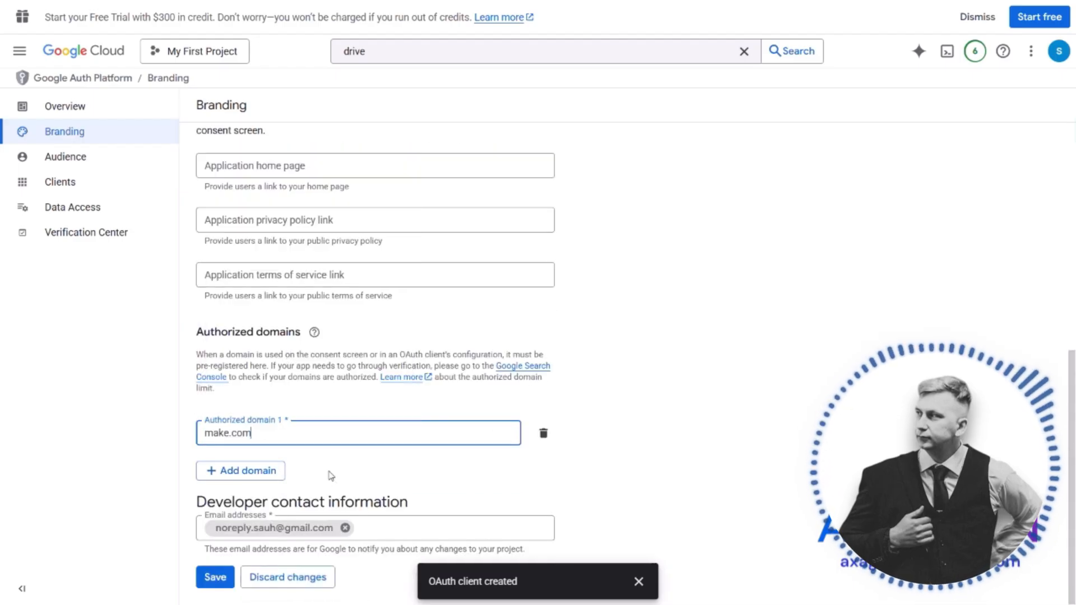
Add integromat.com as the second authorized domain and save the branding changes
click(246, 472)
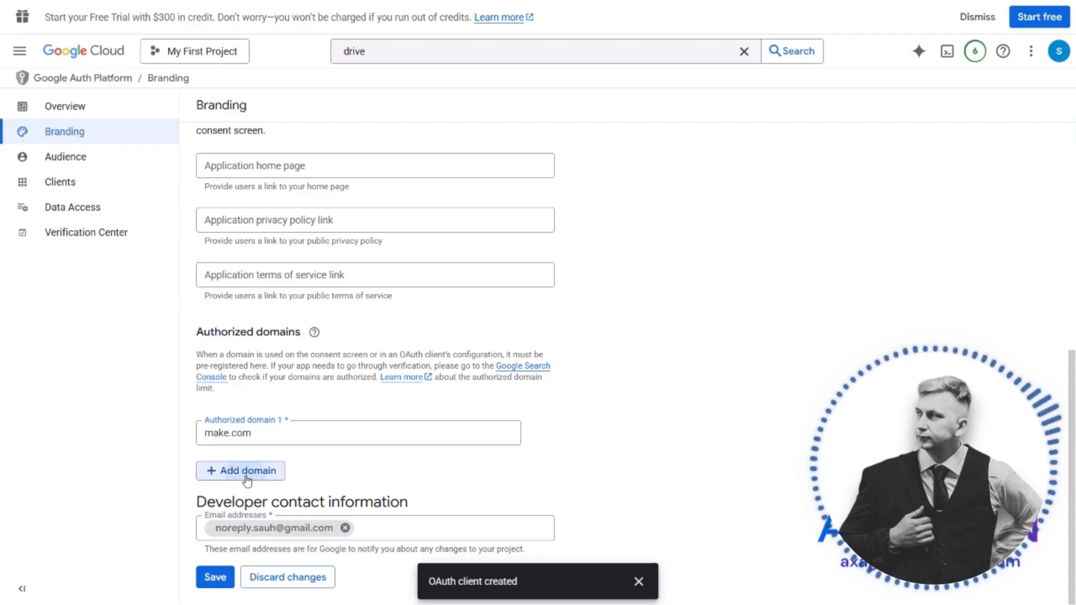
key(super+v)
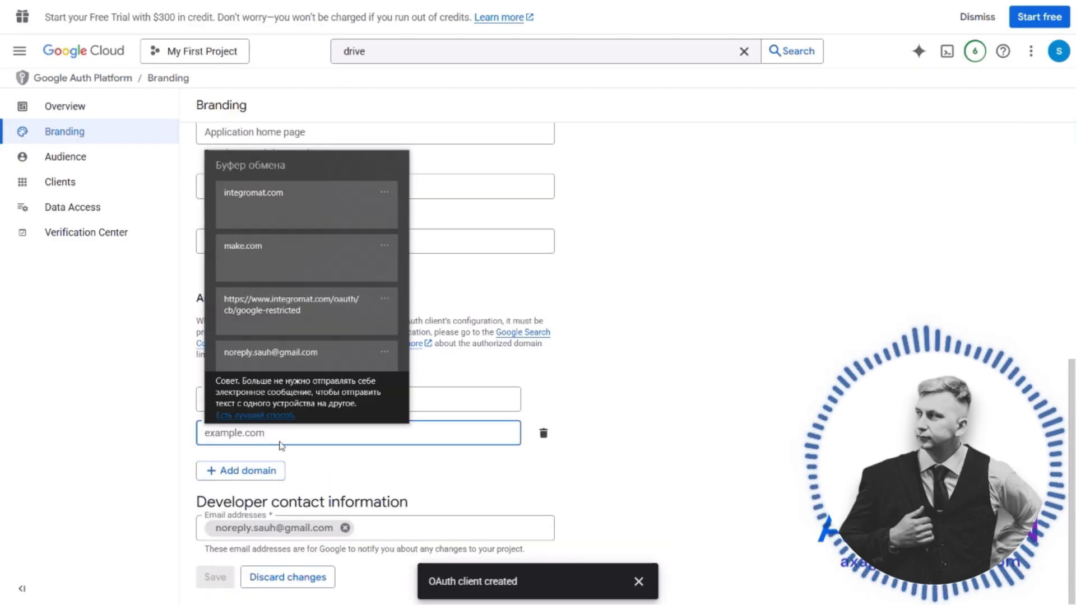
click(283, 210)
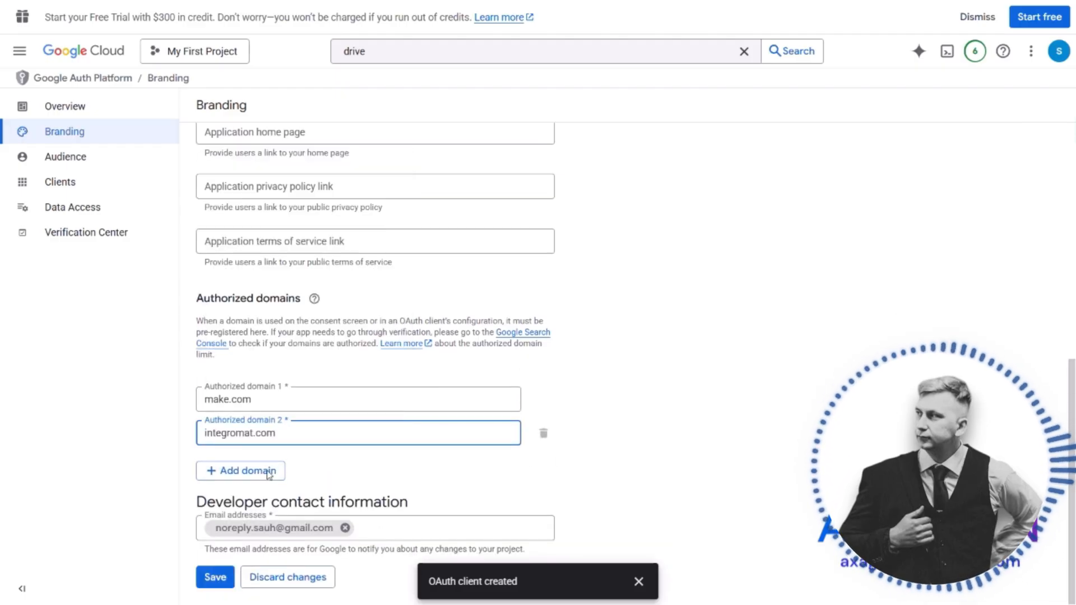
click(217, 586)
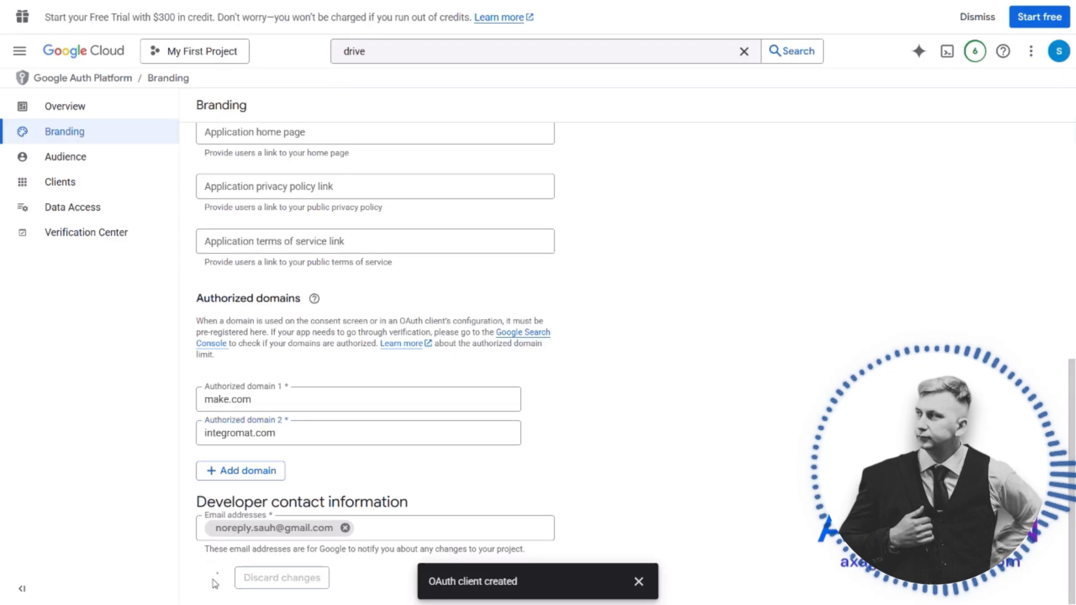
Add the account's own e-mail address as a test user in the audience settings and save it
click(84, 161)
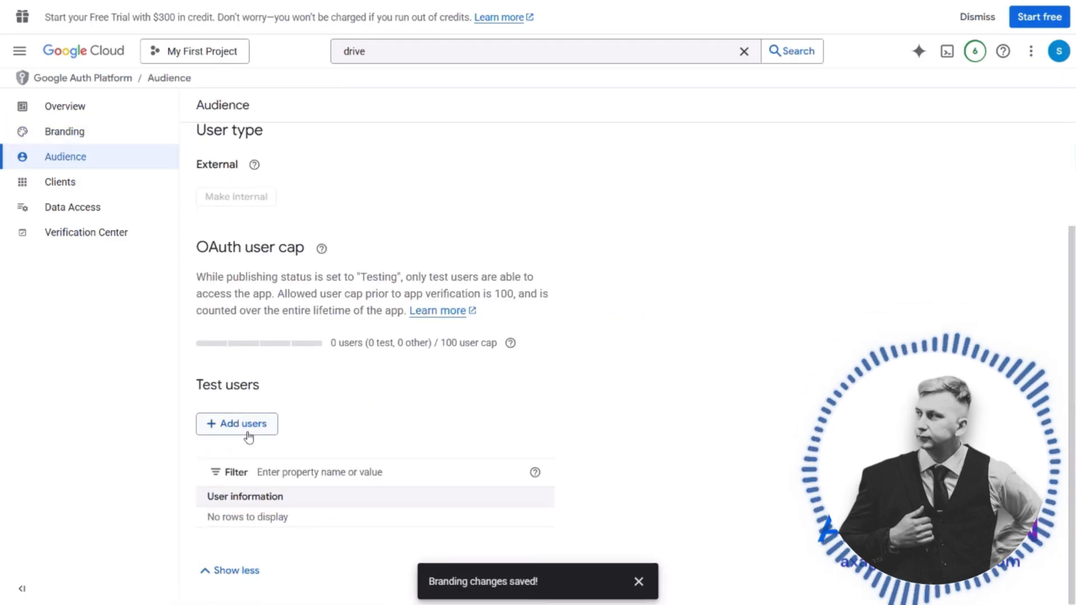
click(248, 433)
click(639, 149)
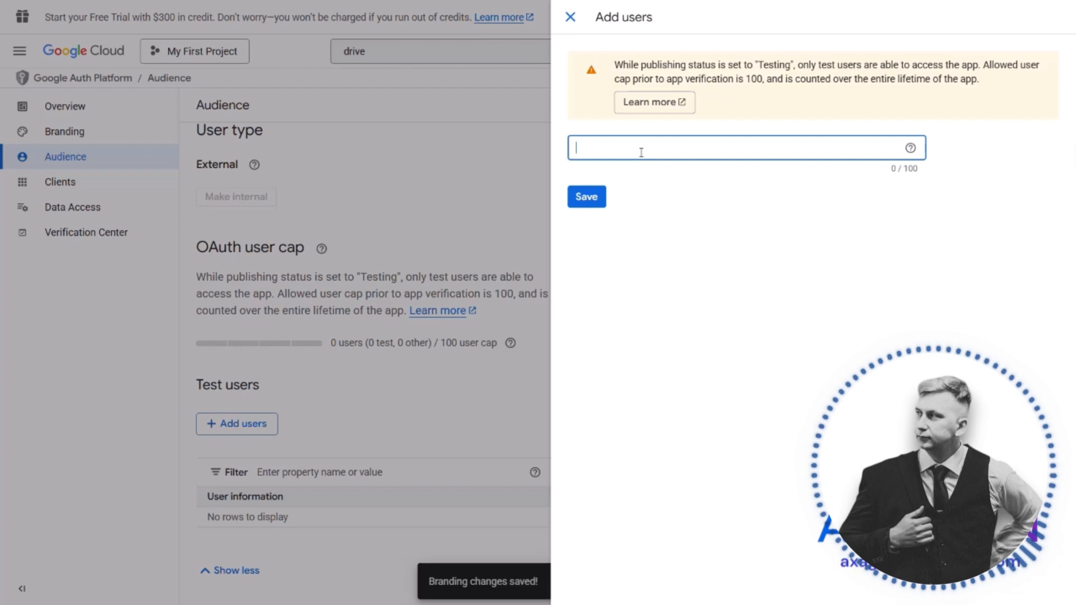
click(638, 371)
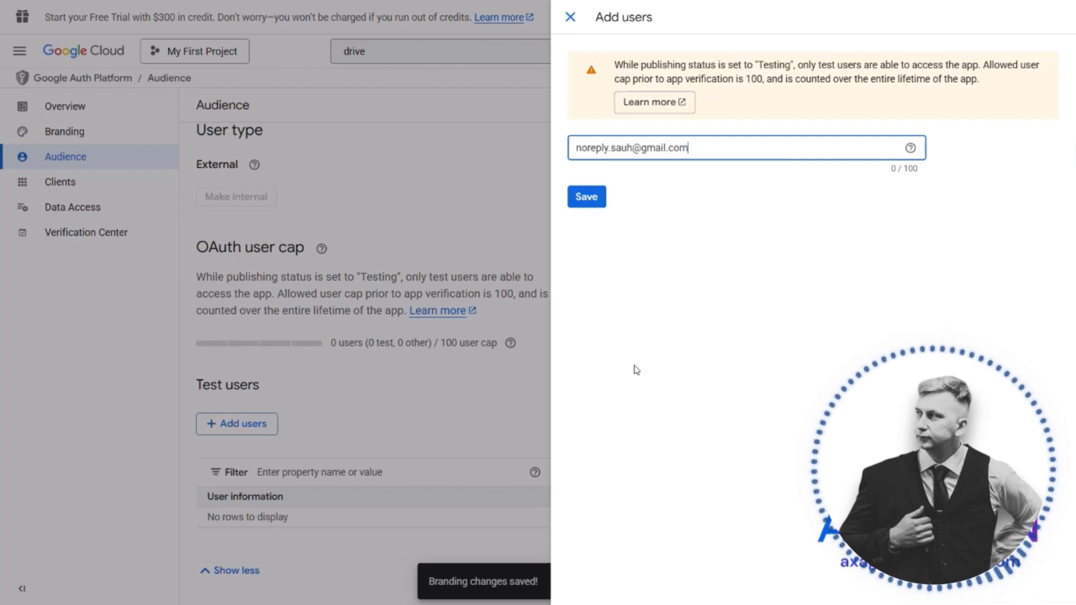
click(592, 199)
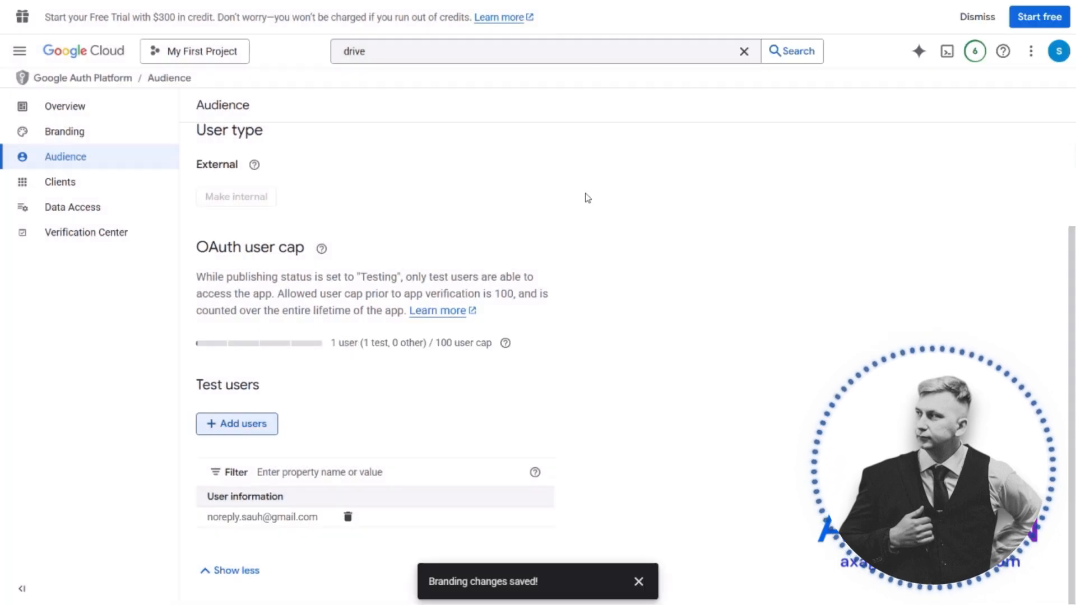
Start adding scopes in the data access settings and filter the scope list by "gmail"
click(74, 191)
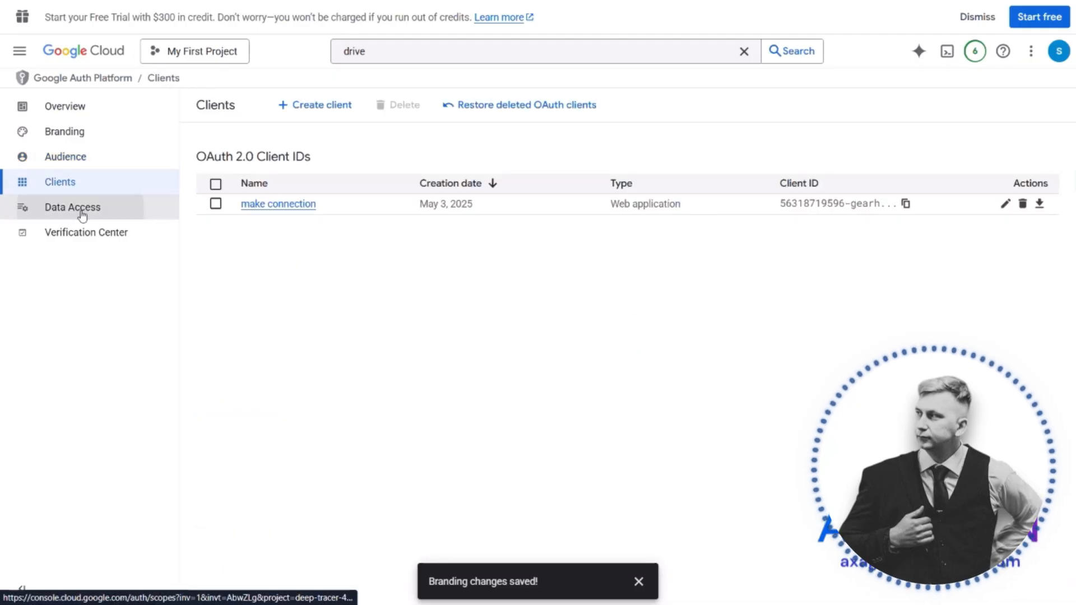
click(83, 216)
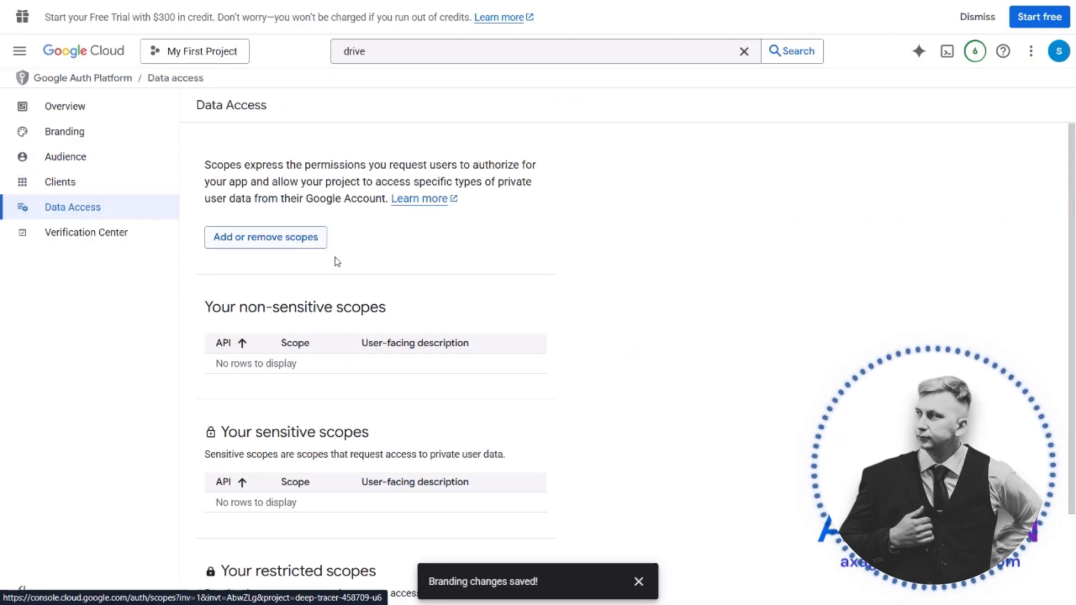
click(250, 237)
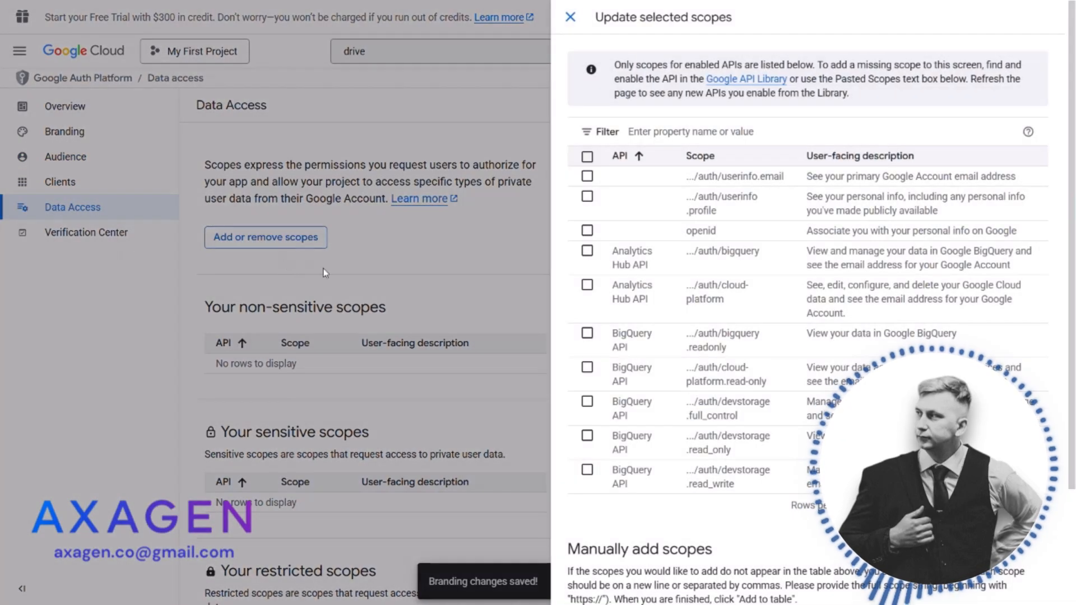
click(689, 133)
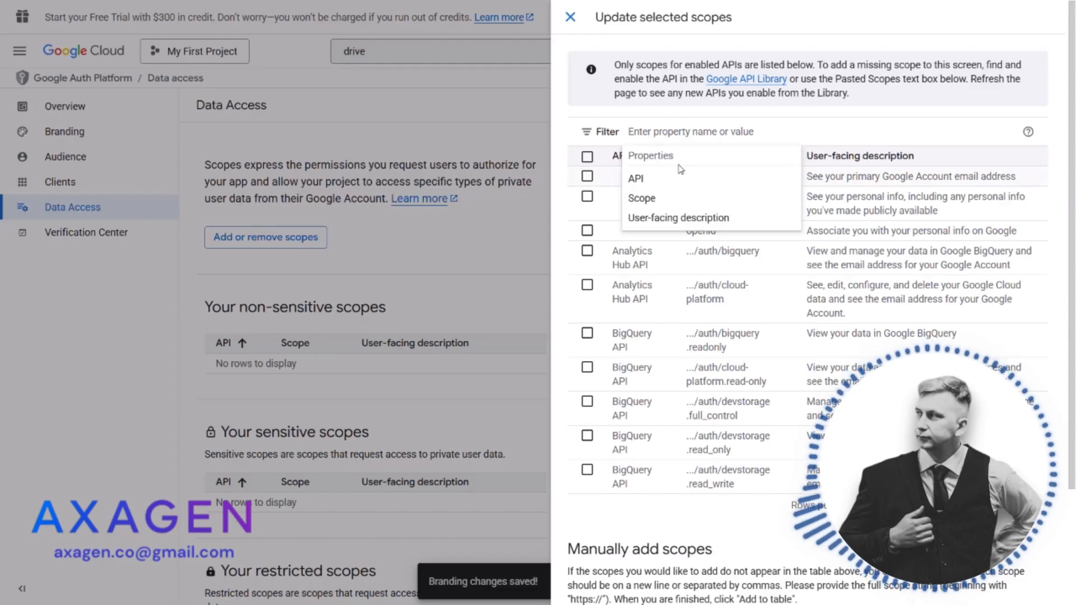
text(gmail)
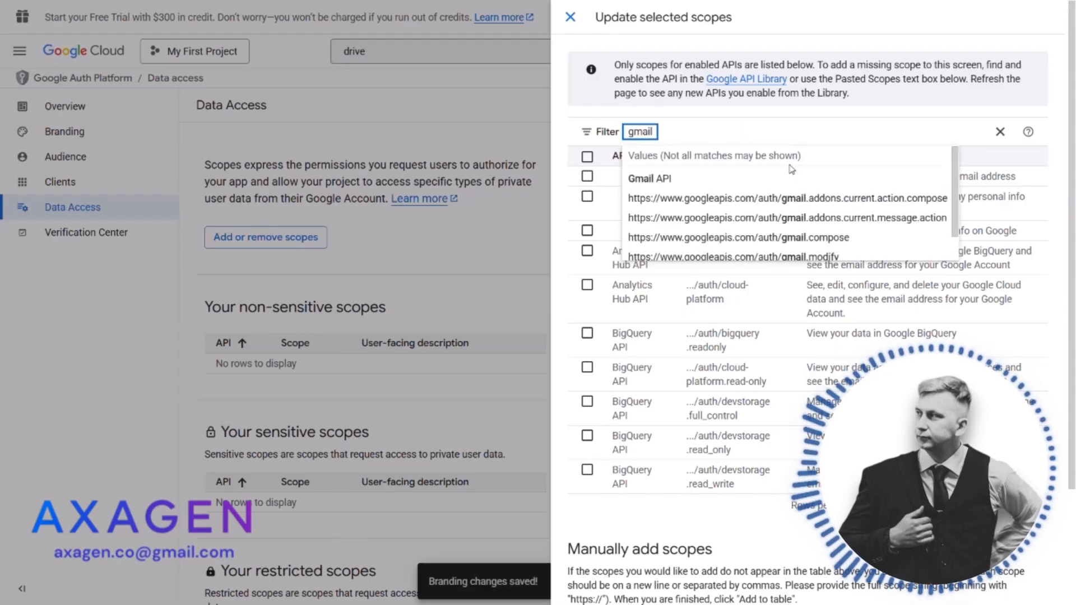
key(Return)
click(916, 120)
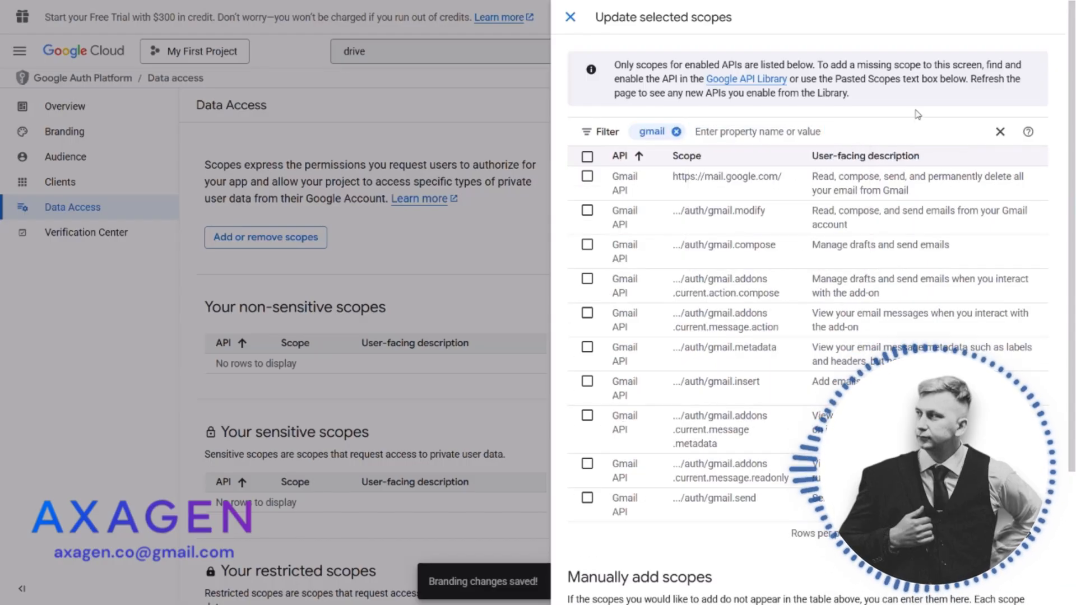
Select all Gmail scopes on both pages of the filtered list and update the selected scopes
scroll(807, 280, down, 1)
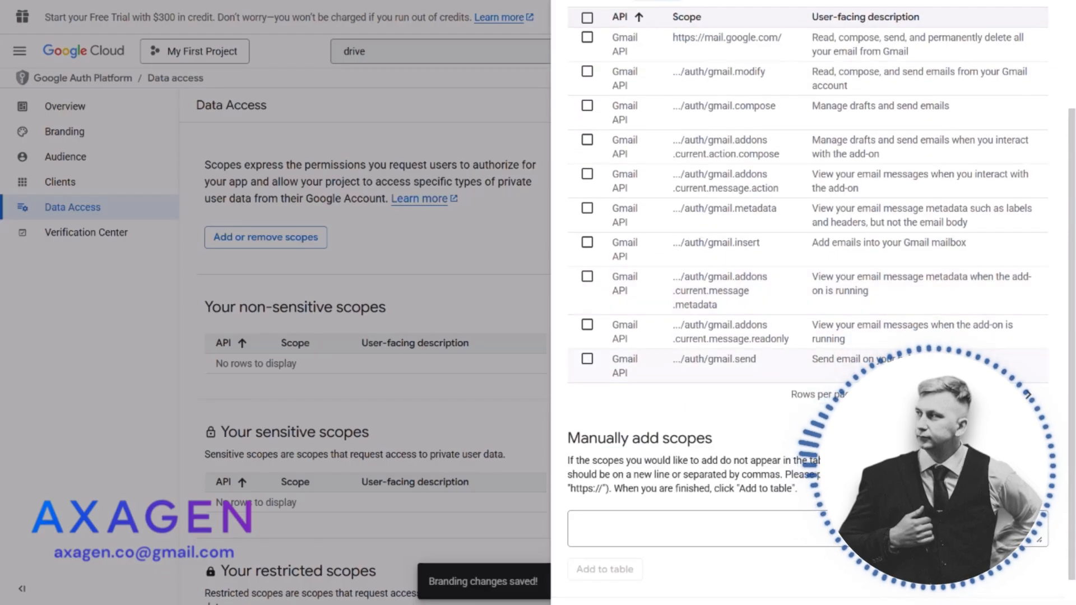
scroll(703, 193, up, 1)
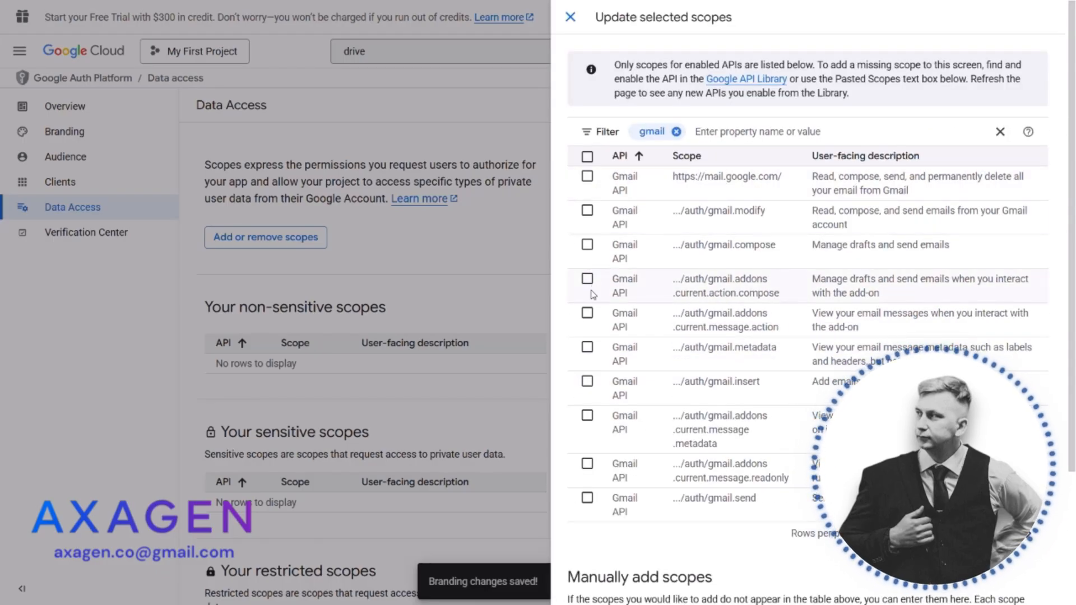
click(586, 157)
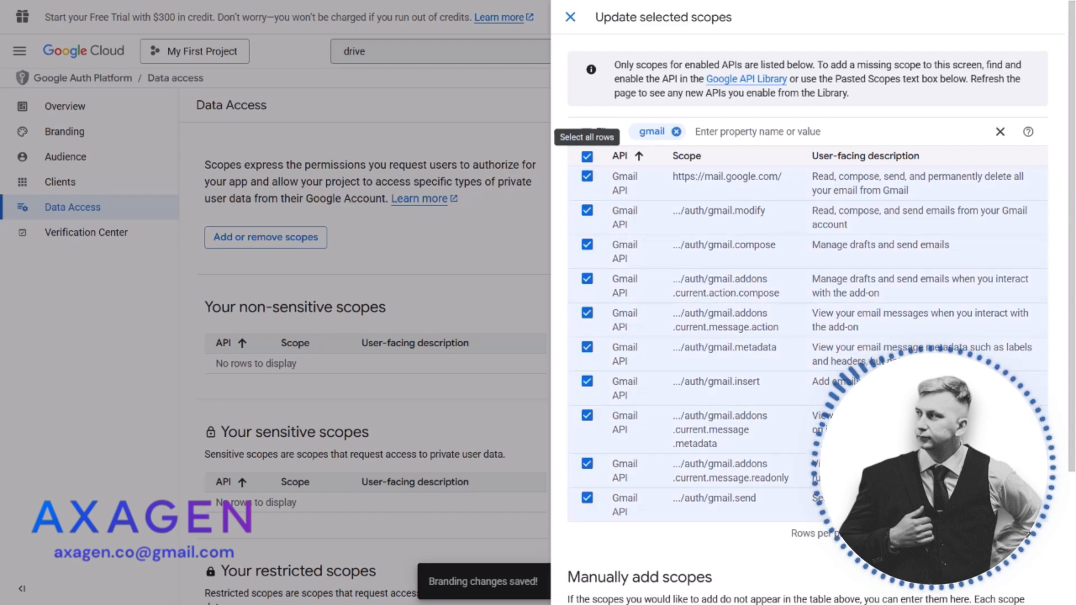
click(1034, 539)
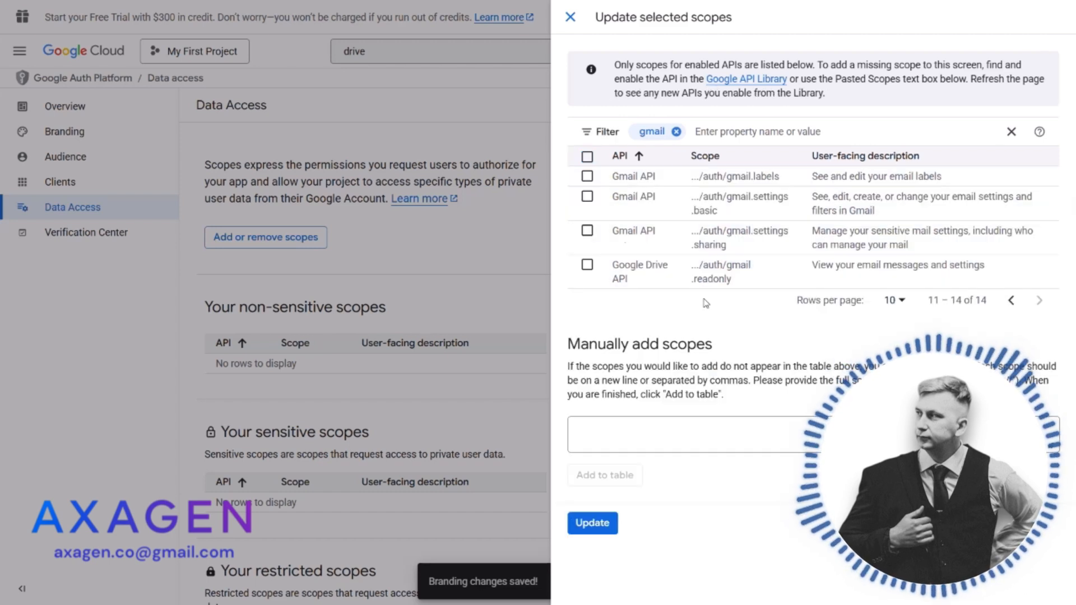
click(587, 158)
click(591, 523)
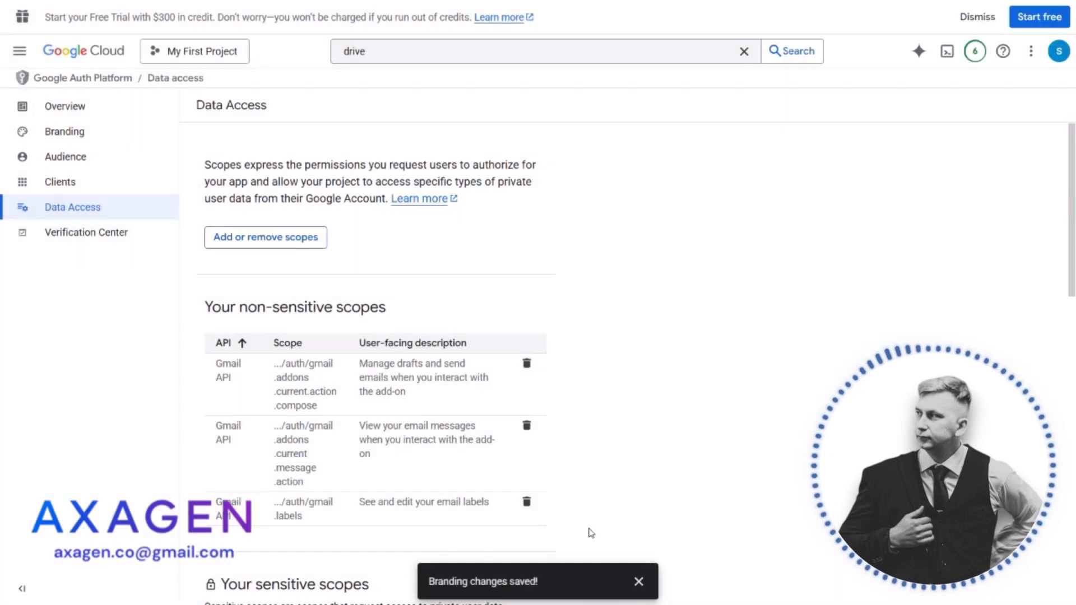
Reopen the scope selection and filter the available scopes by "drive"
click(272, 239)
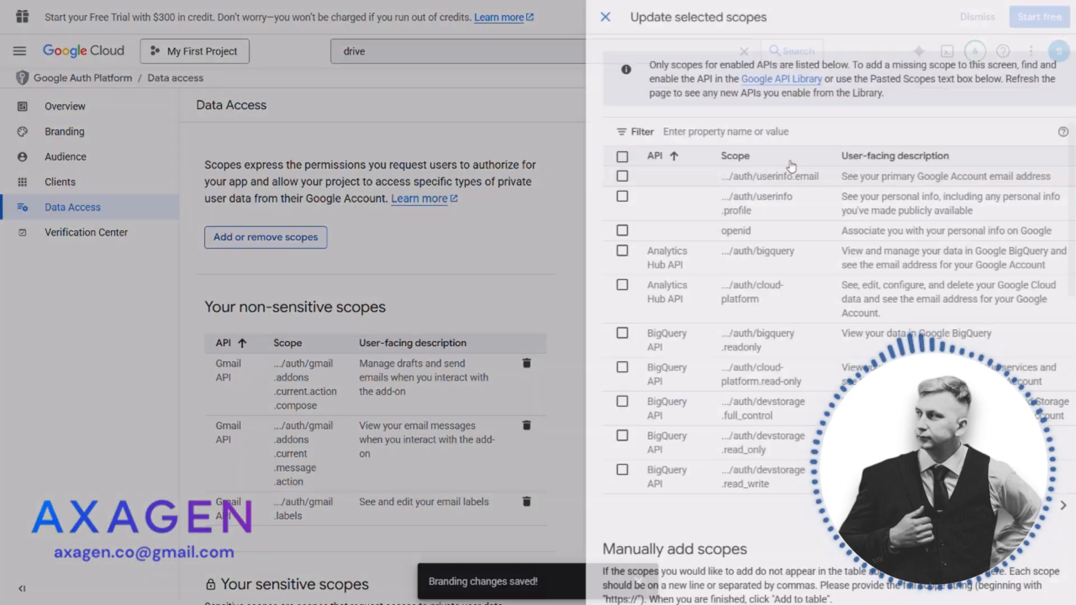
click(736, 133)
text(drive)
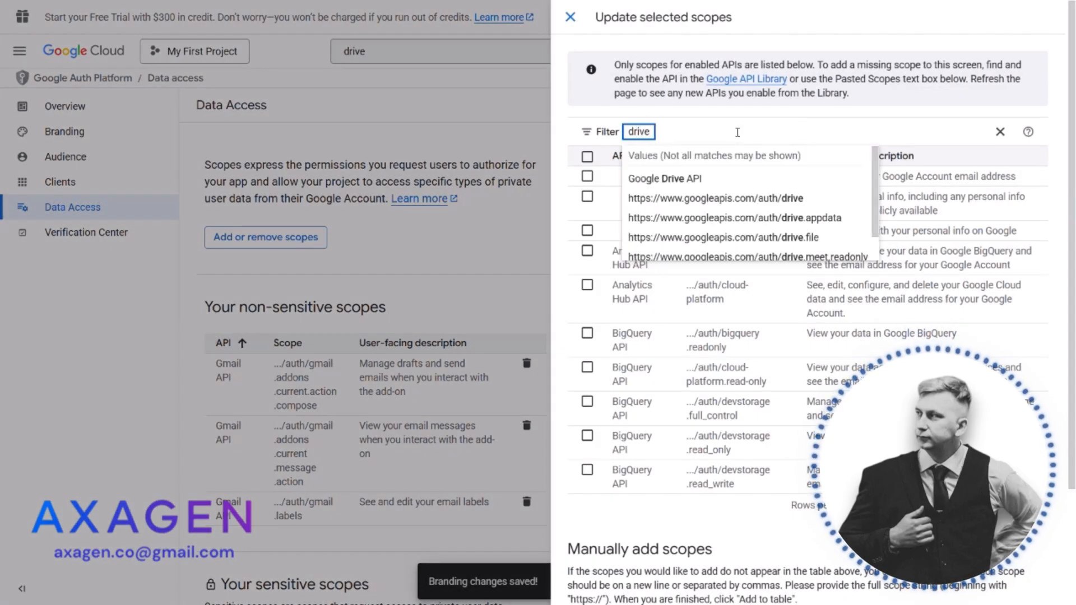
key(Return)
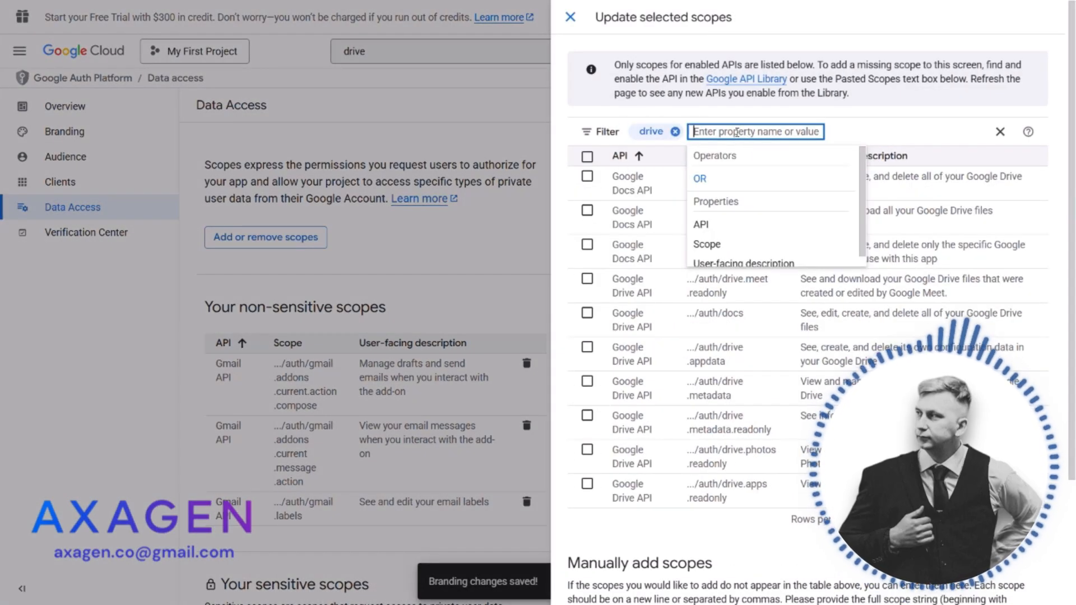
key(Escape)
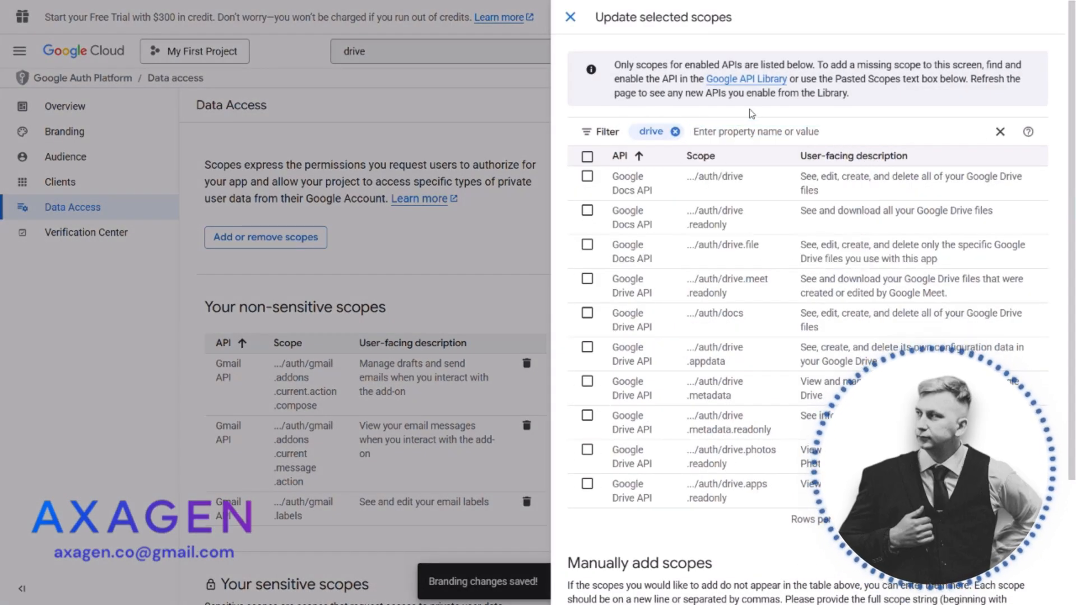
Select all Drive scopes on both pages of the filtered list and update the selected scopes
click(586, 157)
click(587, 157)
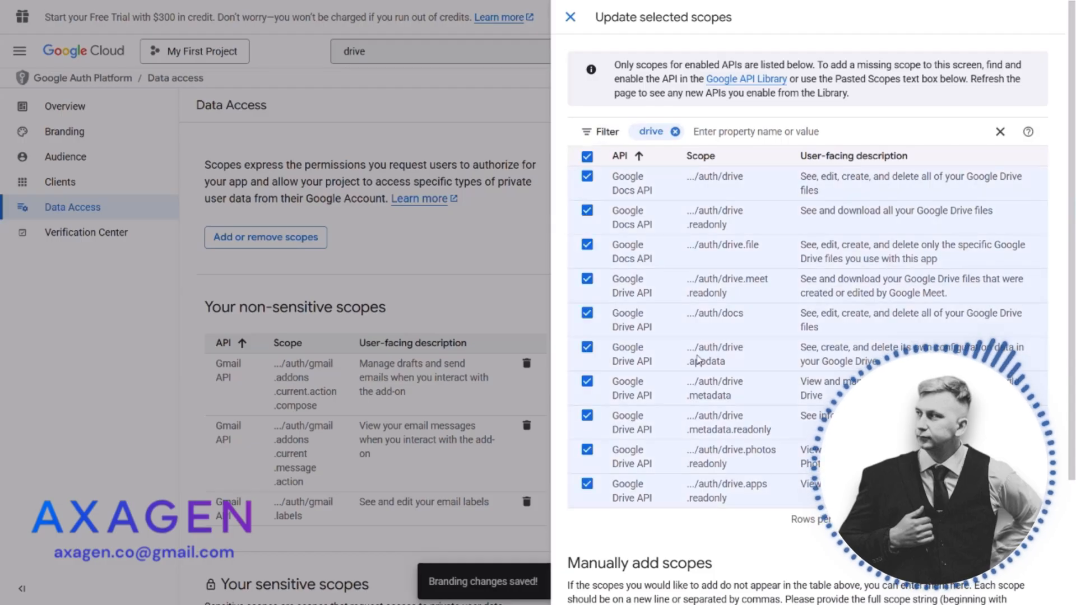
click(1040, 524)
click(587, 178)
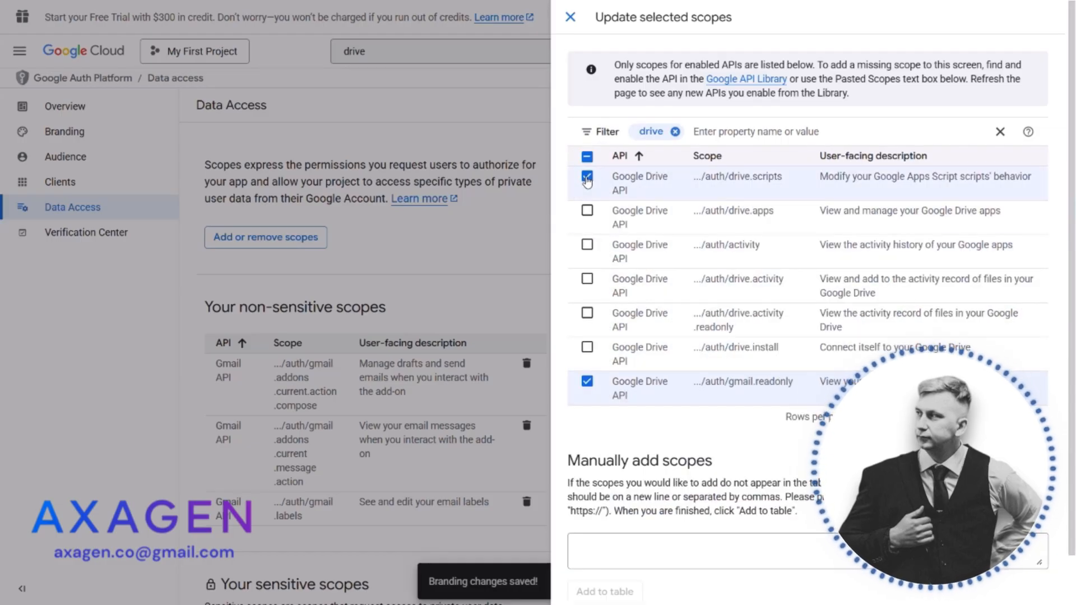
click(587, 212)
click(587, 245)
click(588, 280)
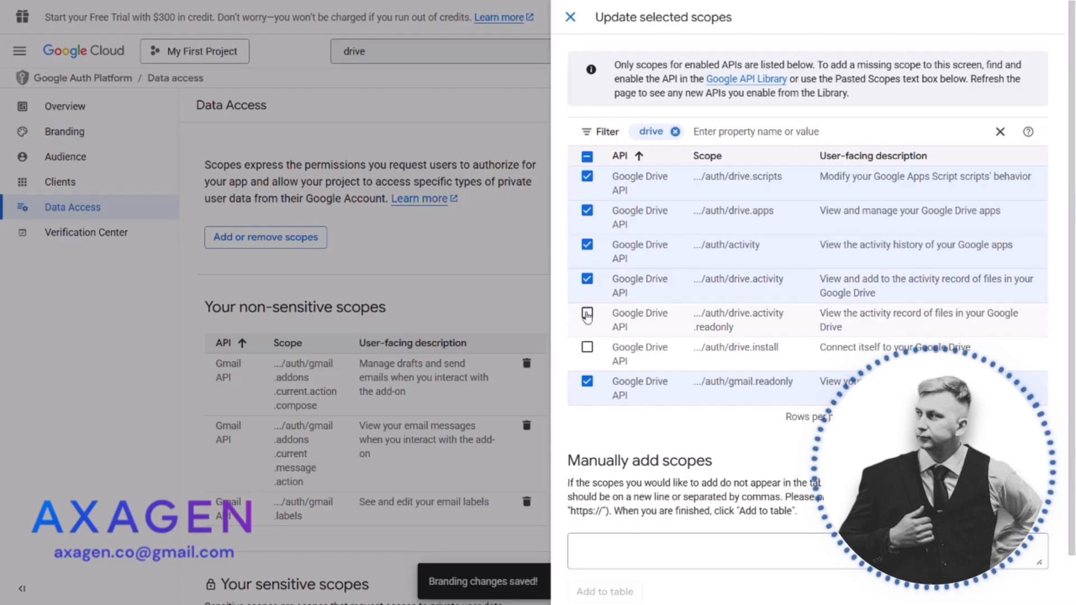
click(588, 314)
click(588, 348)
scroll(587, 349, down, 2)
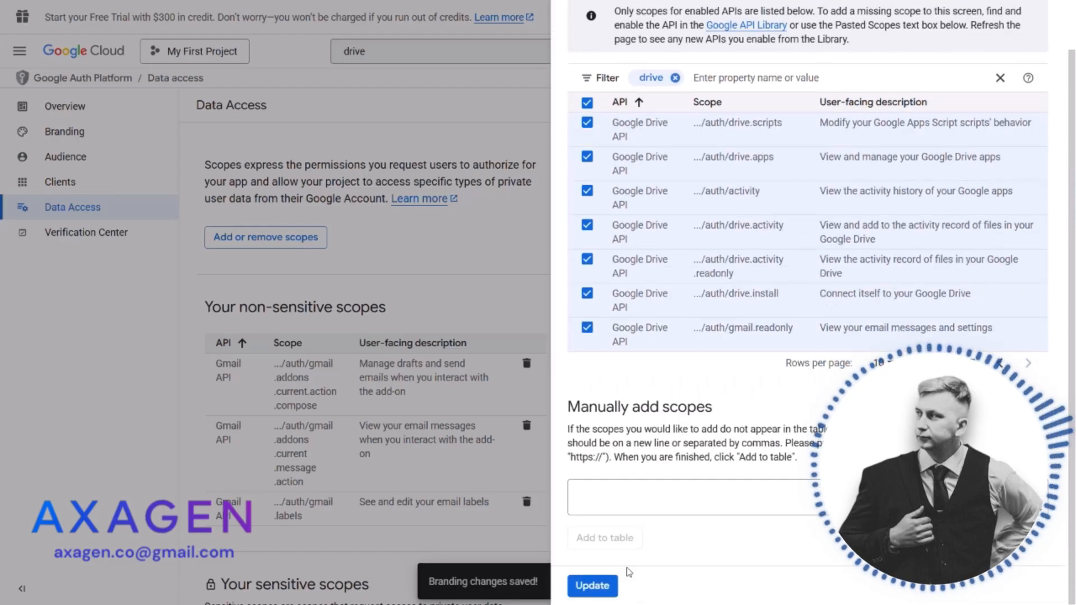
click(603, 584)
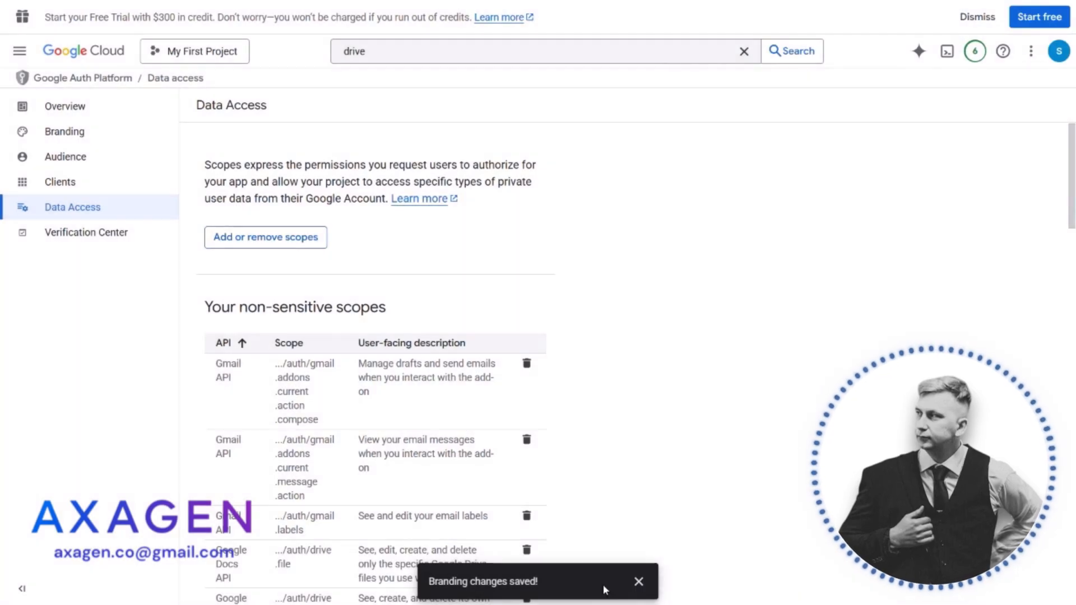
Filter the available scopes by "docs", select all the matching scopes and update the selection
click(255, 240)
click(727, 127)
text(docs)
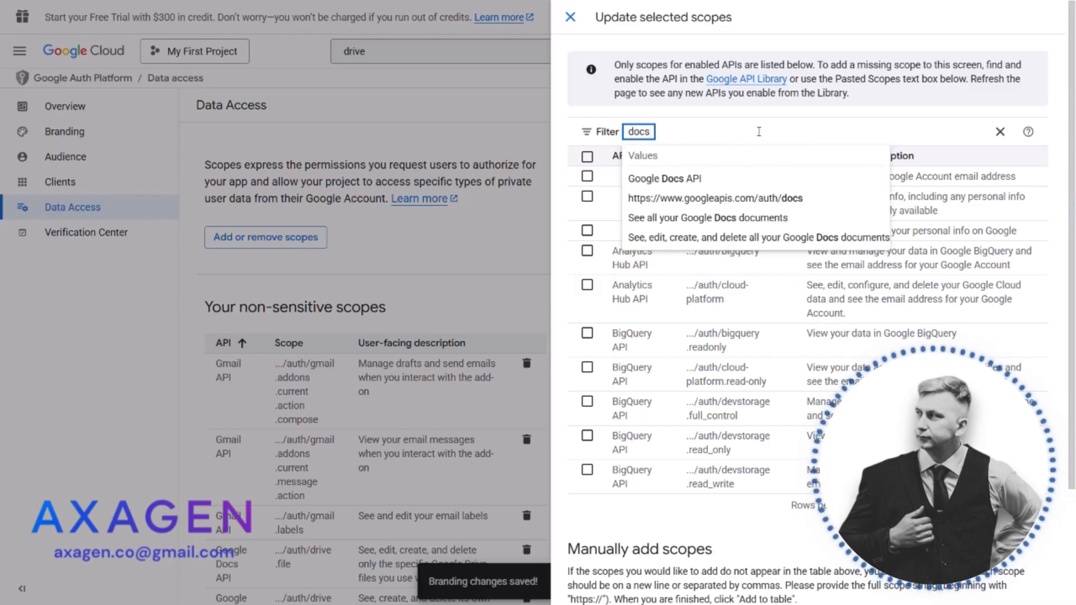
key(Return)
click(587, 176)
click(587, 210)
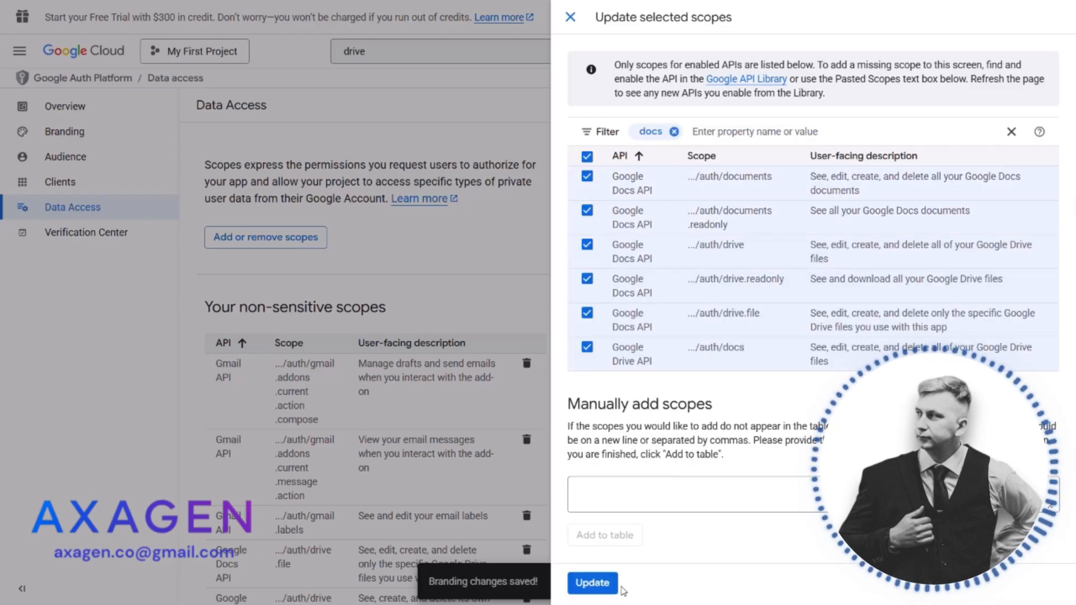
click(595, 584)
Filter the available scopes by "sheet" and return to the data access page
click(275, 239)
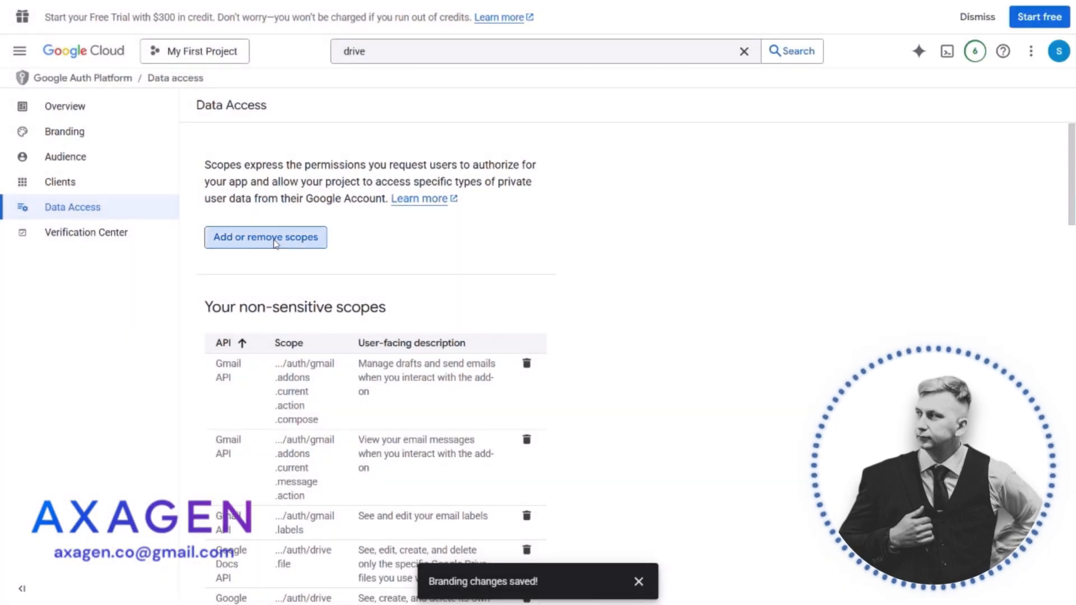
click(710, 130)
text(sheet)
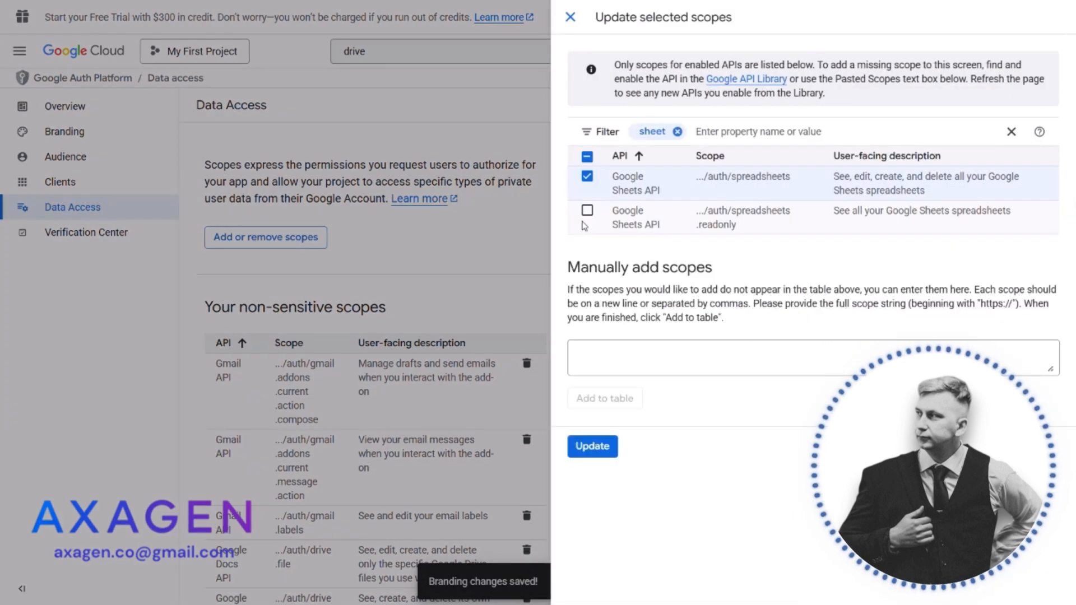
click(413, 268)
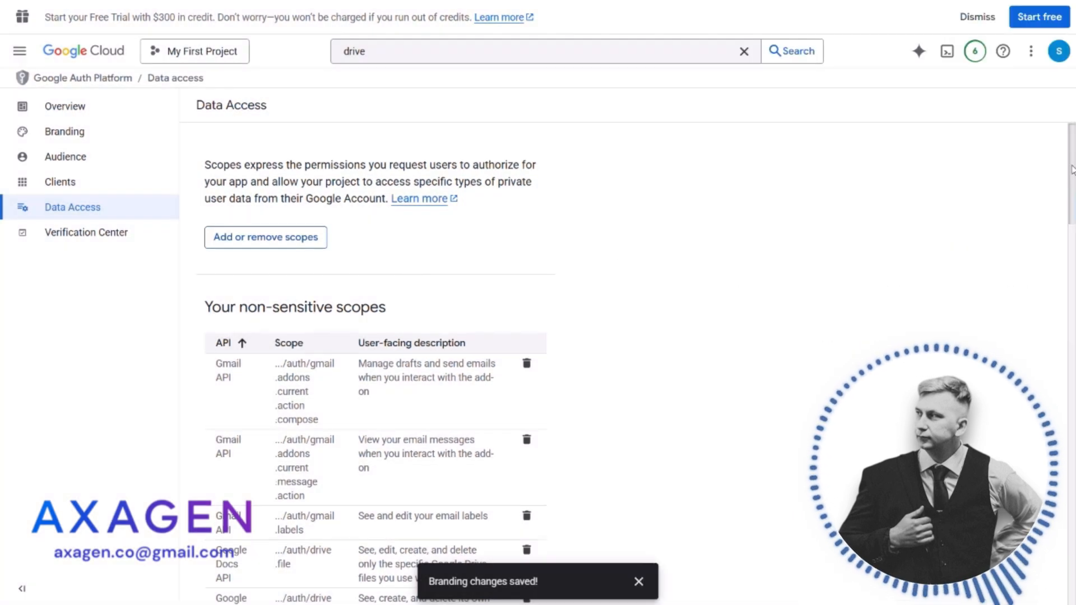
Save the data access changes and open the verification center to check the app's status
drag(1072, 164, 1059, 560)
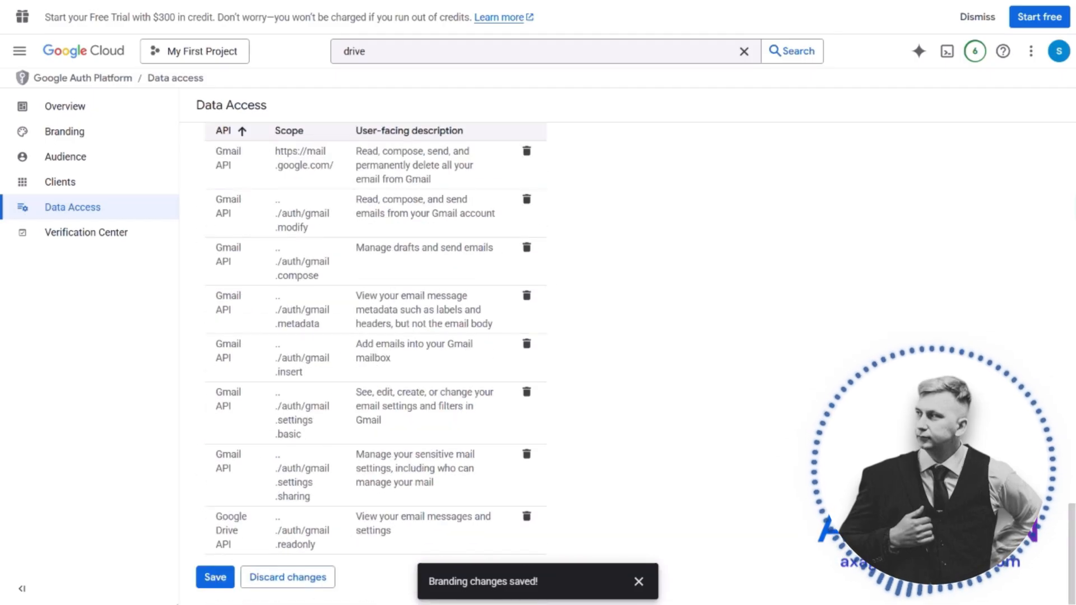
click(216, 577)
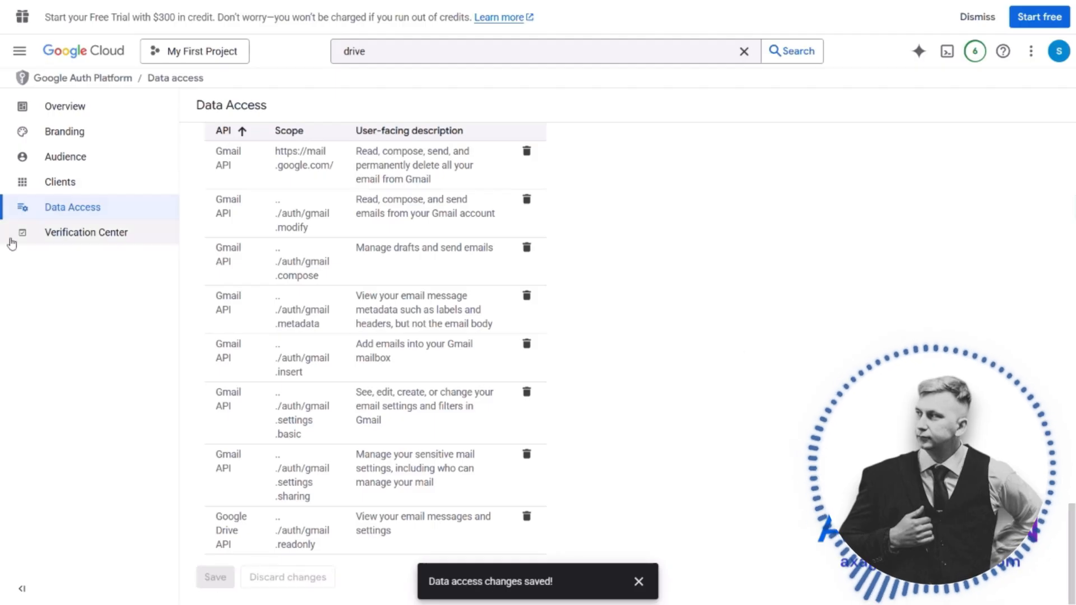
click(100, 244)
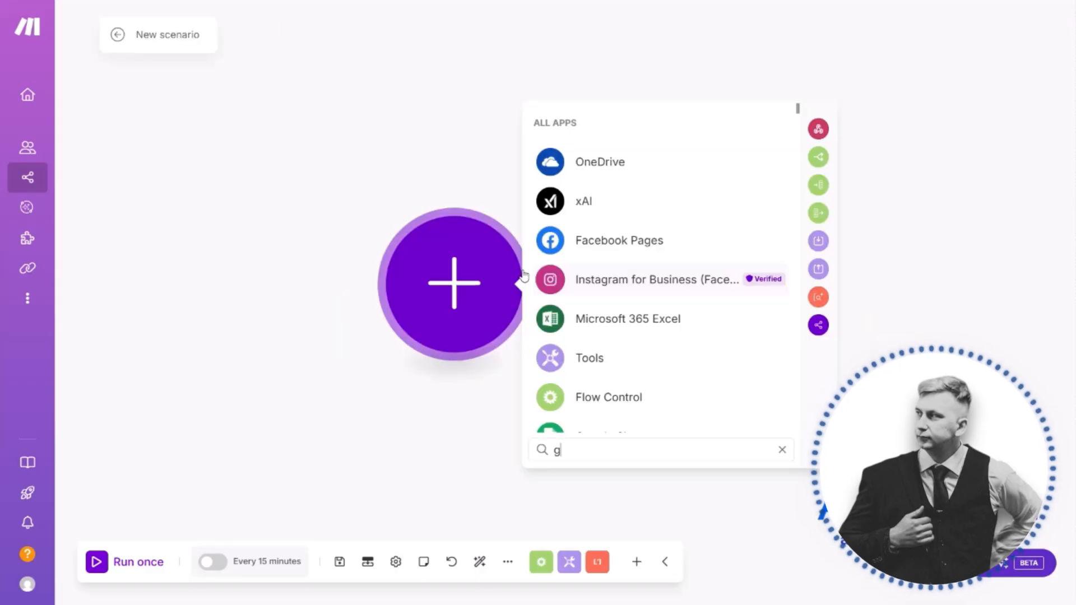
Switch to Make, search the apps for "google" and add the Google Drive Watch Files in a Folder module to the new scenario
text(oogle)
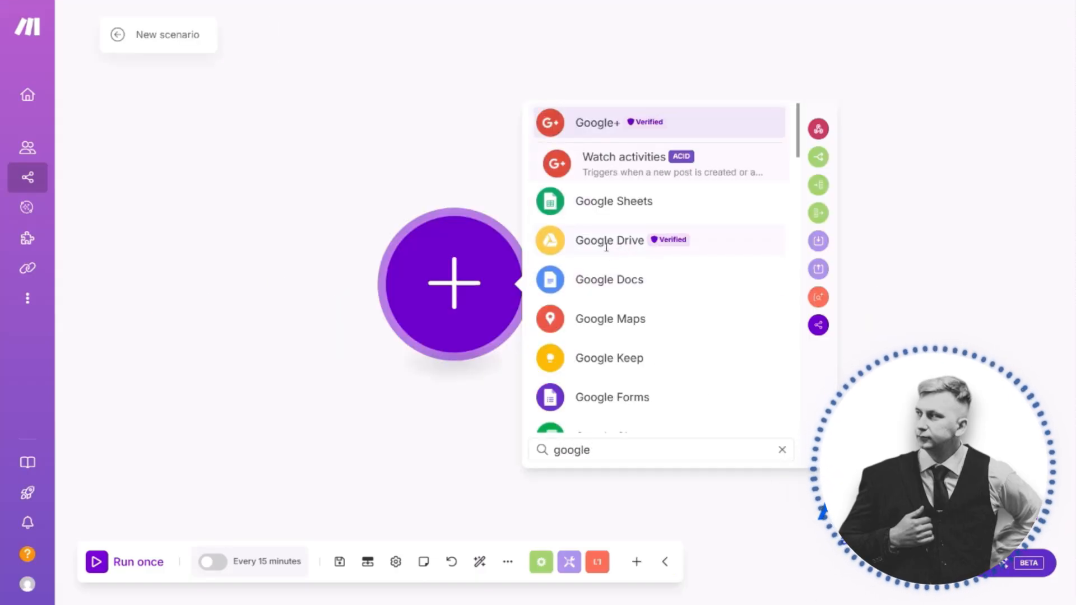
click(607, 246)
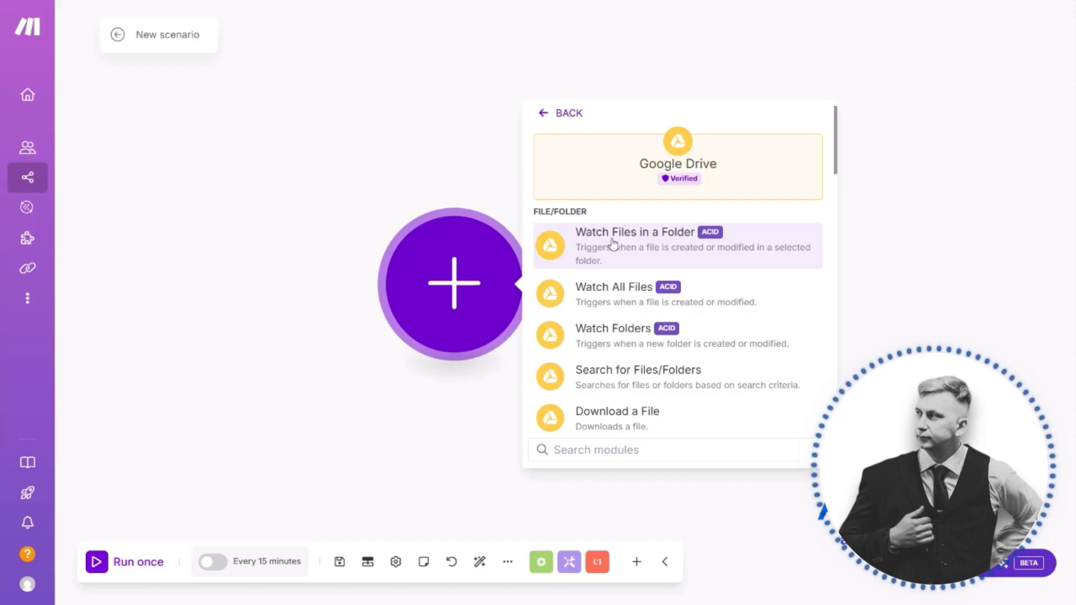
click(614, 245)
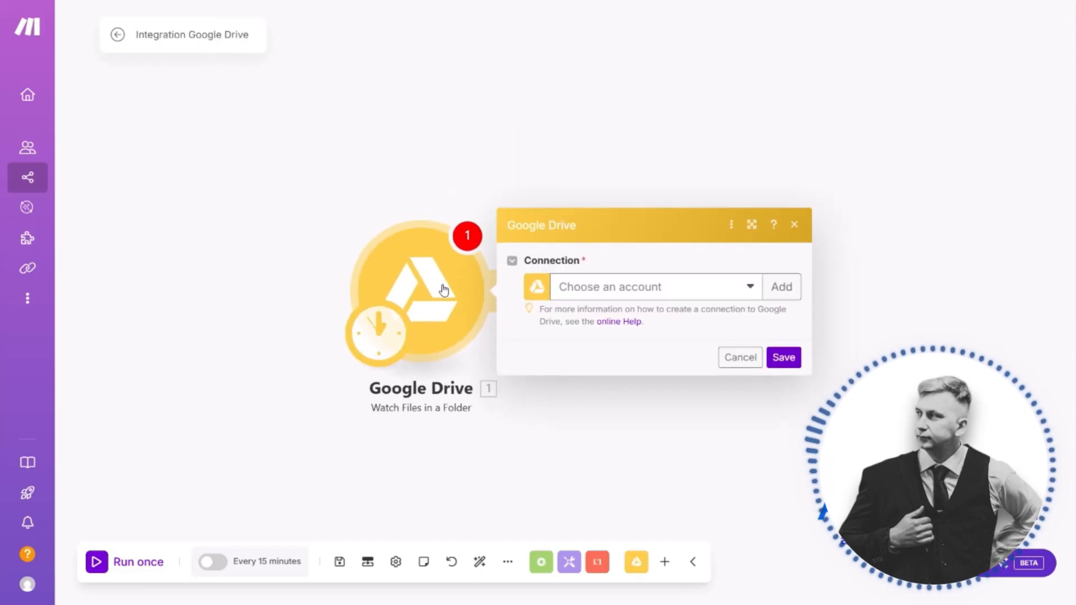
Start a new connection for the Google Drive module and name it "sauh noreplay"
click(750, 284)
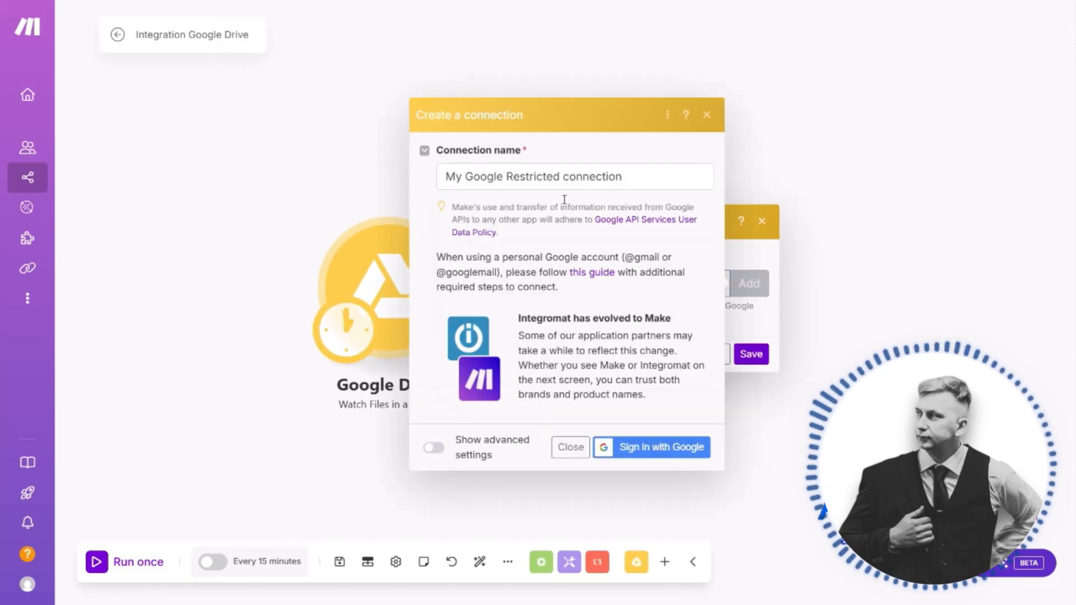
double_click(545, 178)
triple_click(545, 178)
text(sauh noreplay)
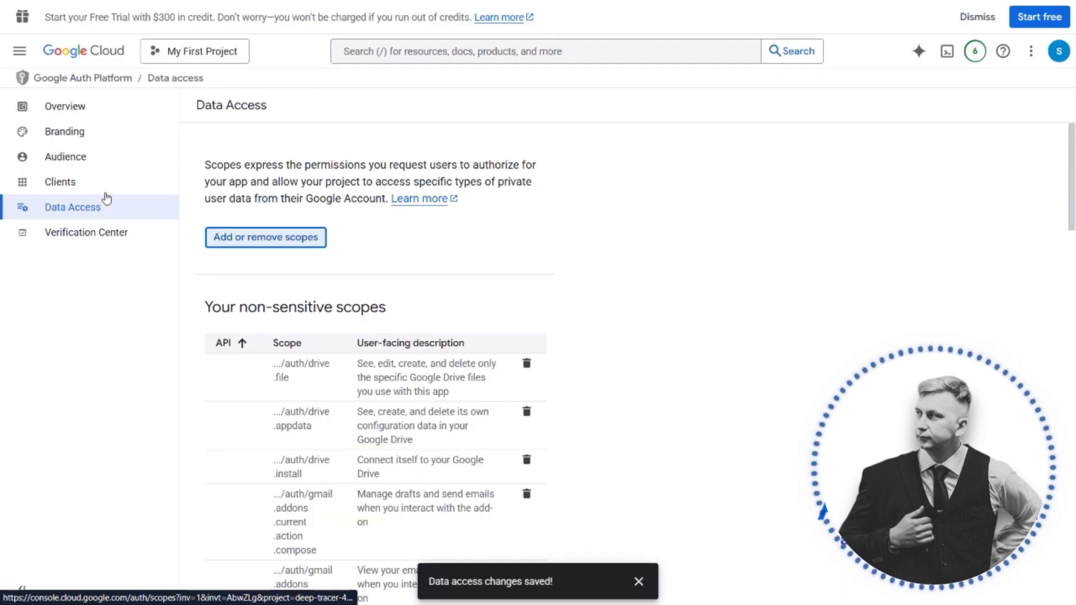
Copy the client ID of the "make connection" OAuth client from Google Cloud into the Client ID of the Make connection
click(104, 187)
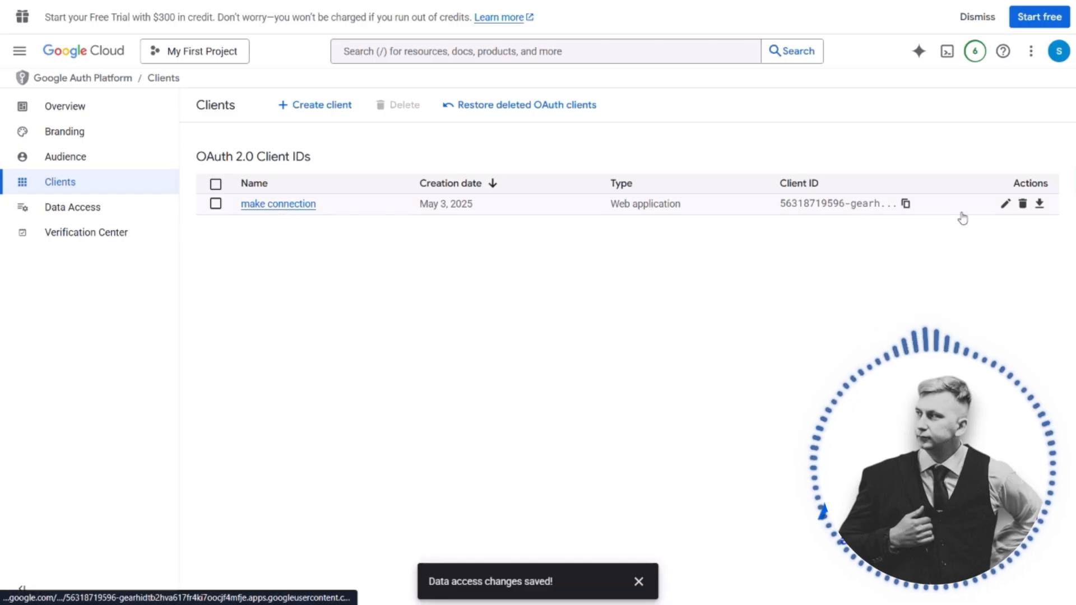
click(1006, 204)
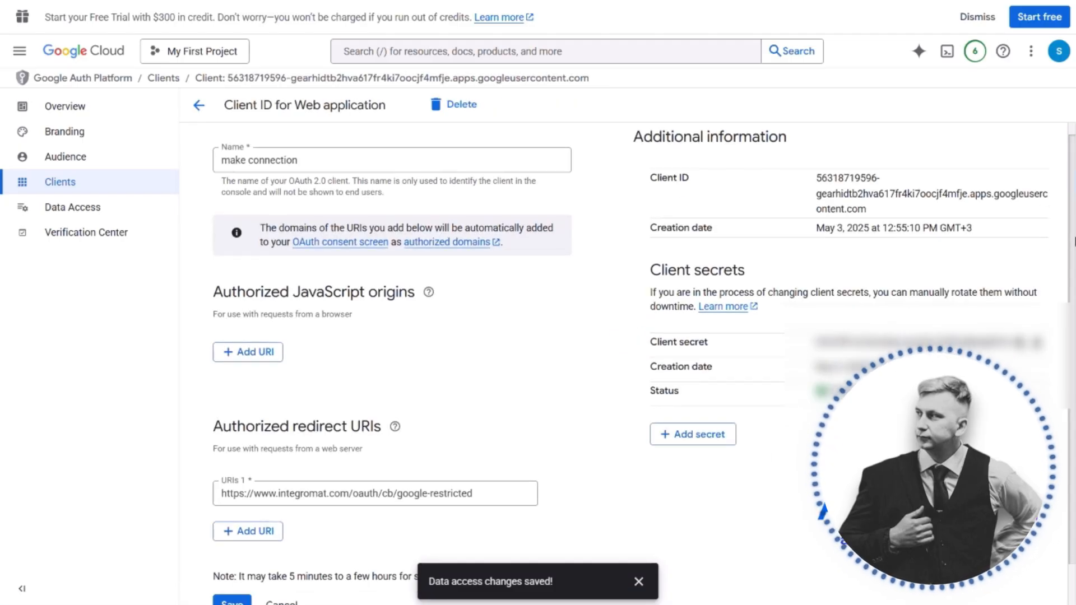
drag(1075, 242, 1058, 259)
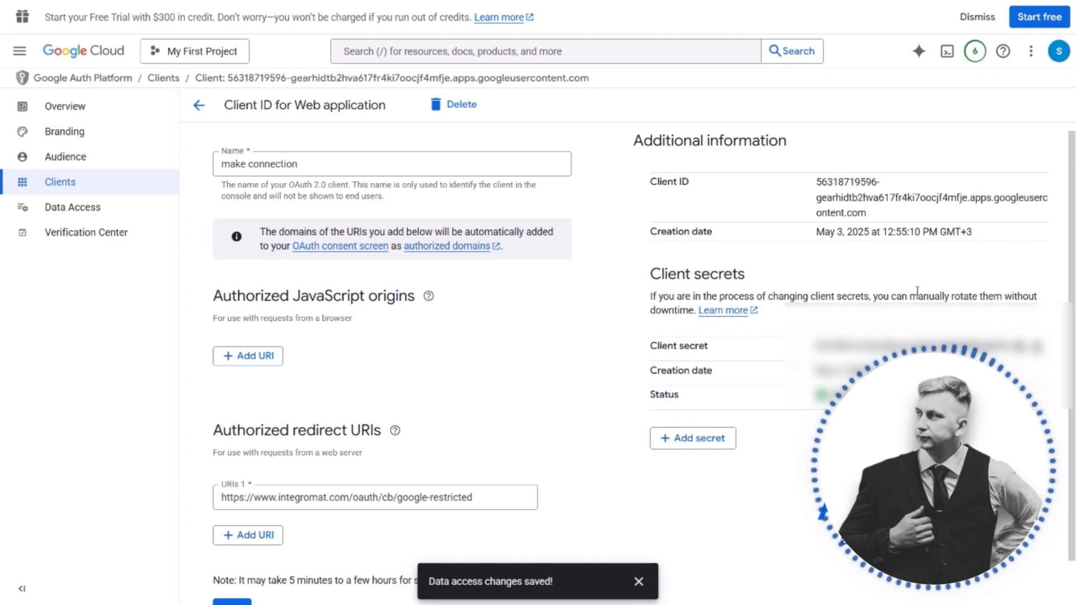
drag(868, 213, 817, 213)
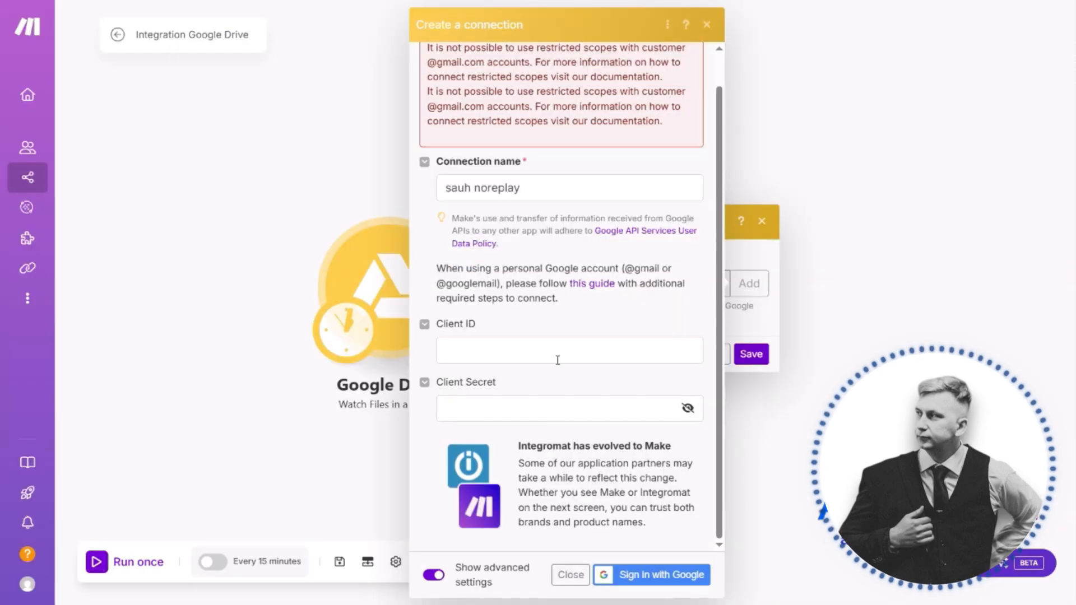
click(558, 360)
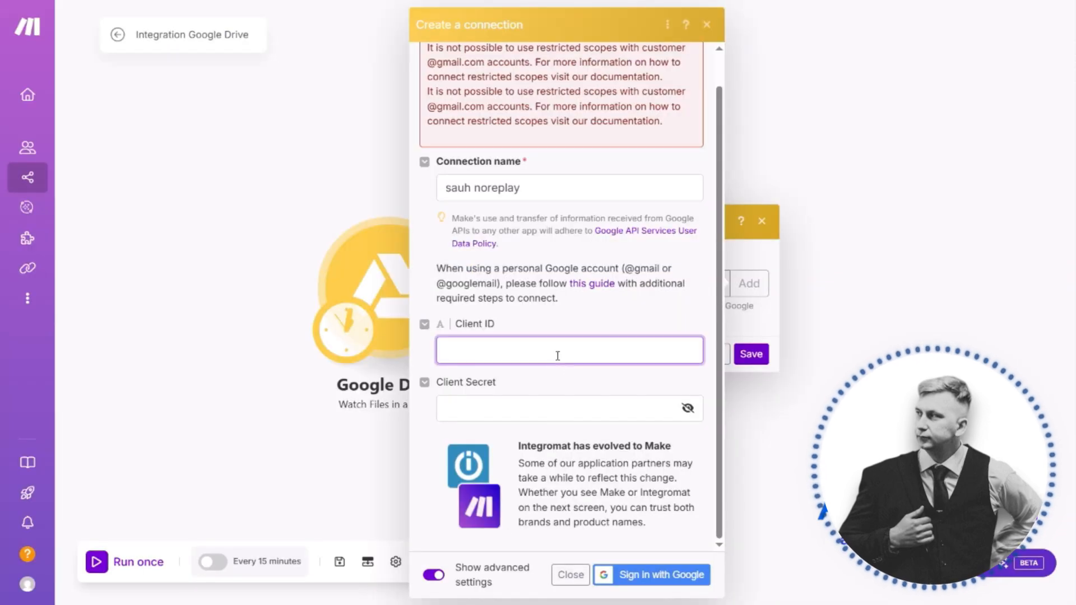
key(ctrl+v)
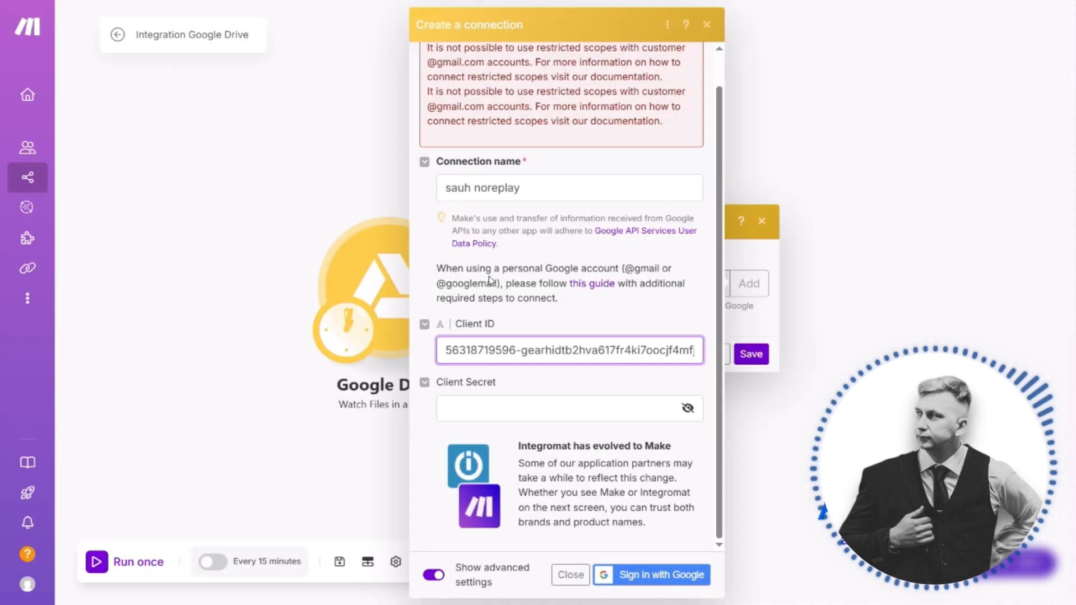
Paste the client secret into the Make connection and start signing in with Google
click(553, 409)
key(ctrl+v)
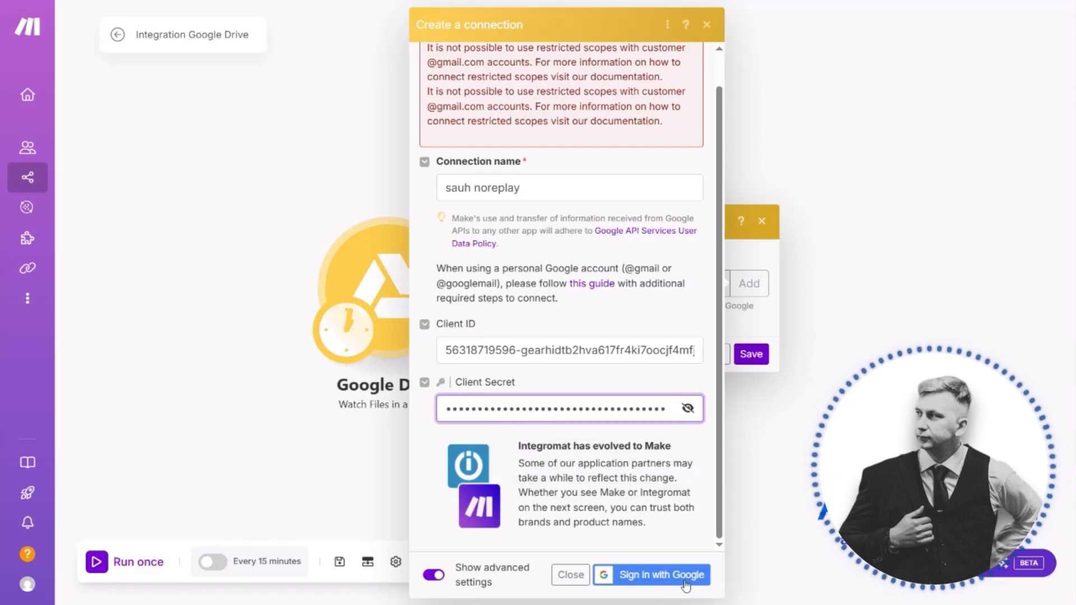
click(687, 586)
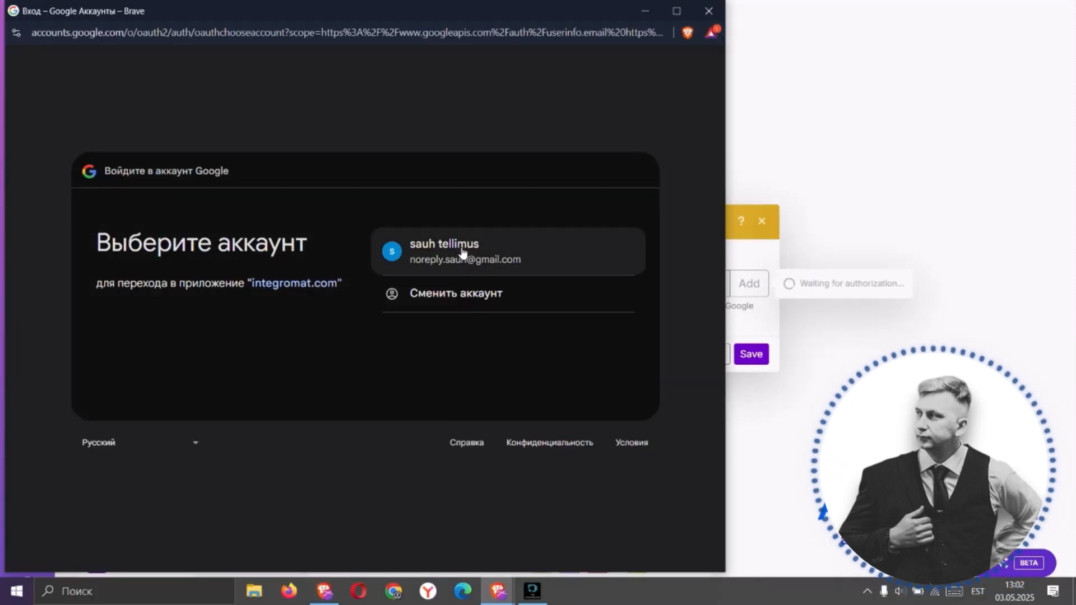
Authorize the connection with the test user's Google account, continuing past the unverified-app notice and granting integromat.com the Google Drive access
click(462, 251)
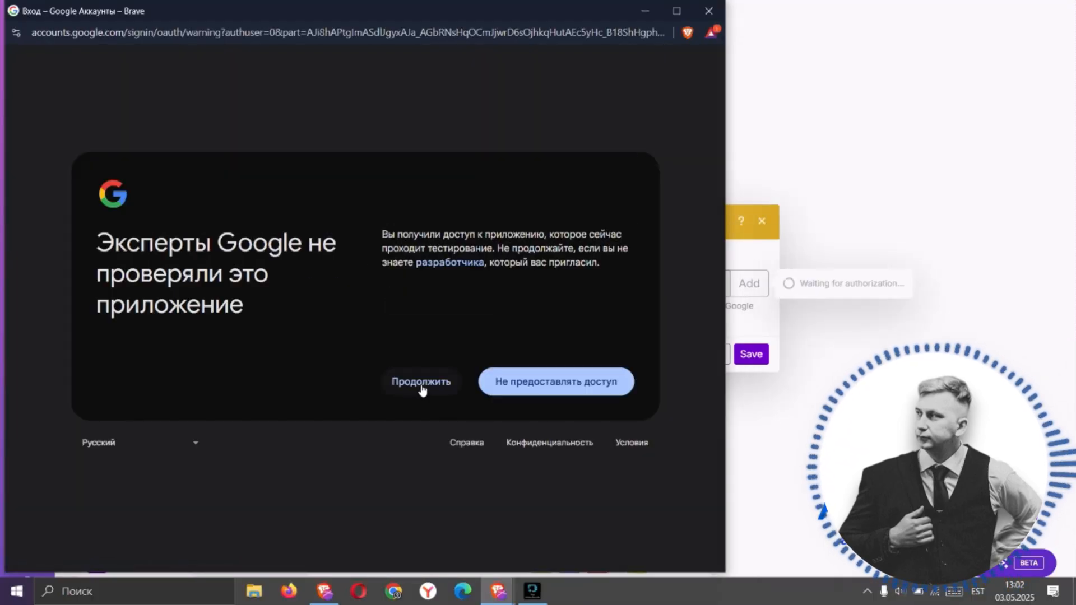
click(422, 386)
click(560, 389)
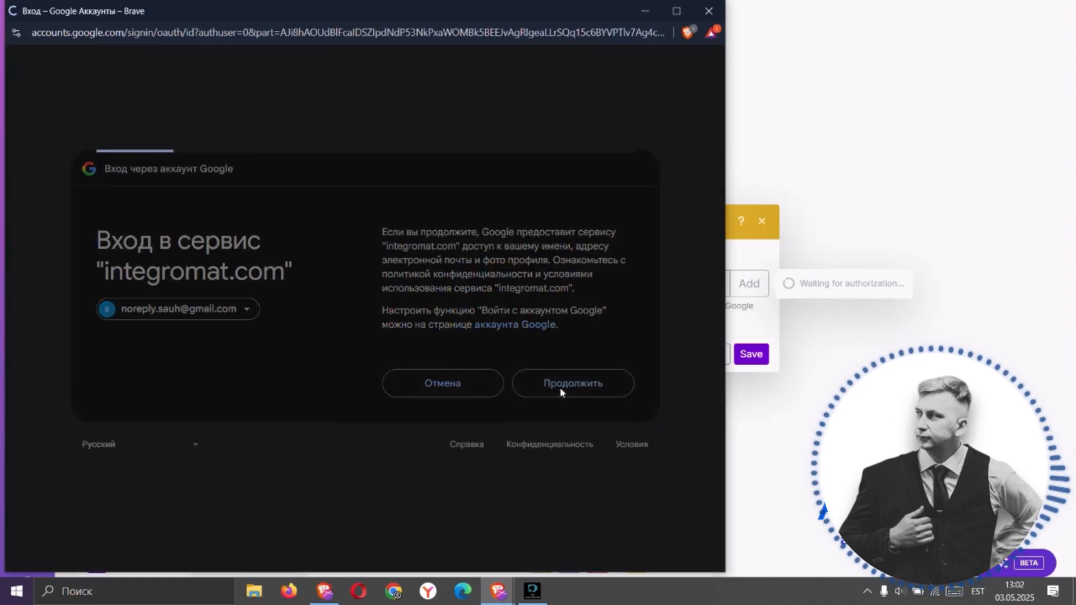
click(620, 160)
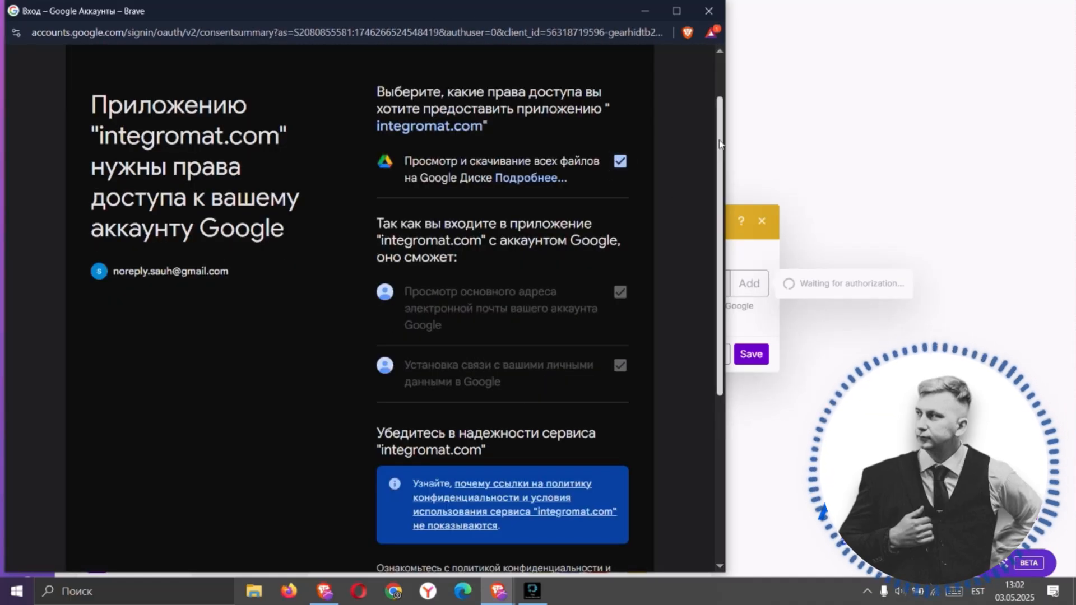
scroll(673, 224, down, 5)
click(558, 457)
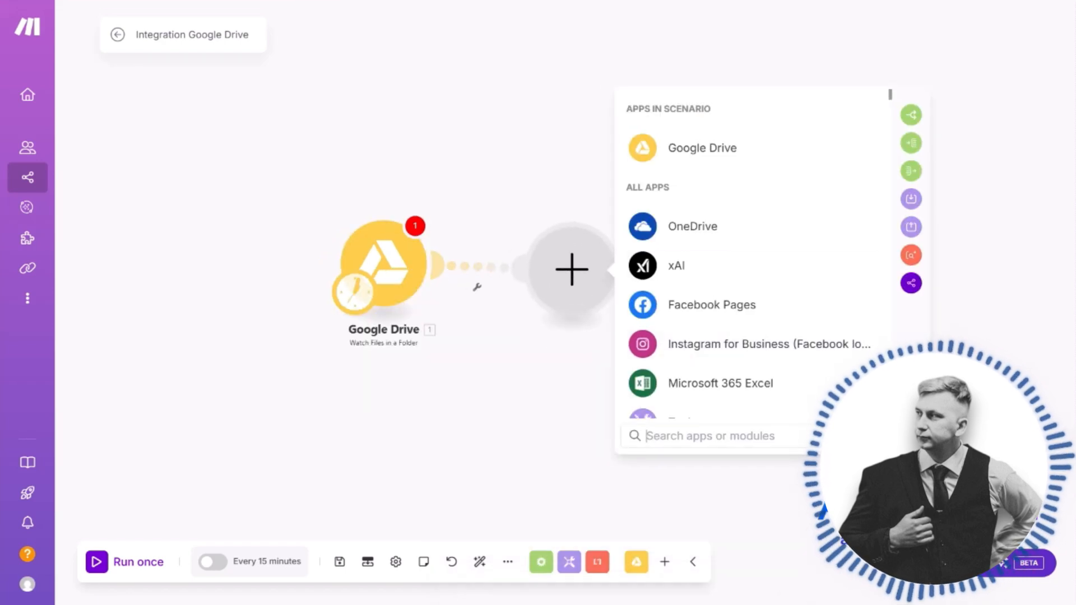
Add a Gmail Send an Email module after the Google Drive module and open its list of connections
text(gmail)
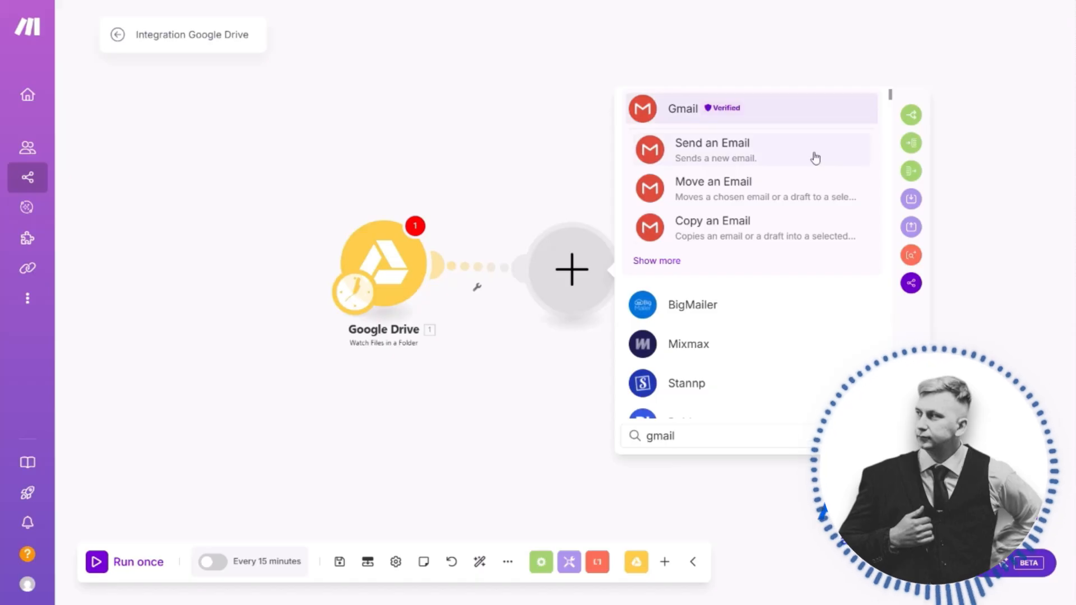
click(791, 116)
scroll(757, 307, down, 5)
click(745, 145)
click(746, 143)
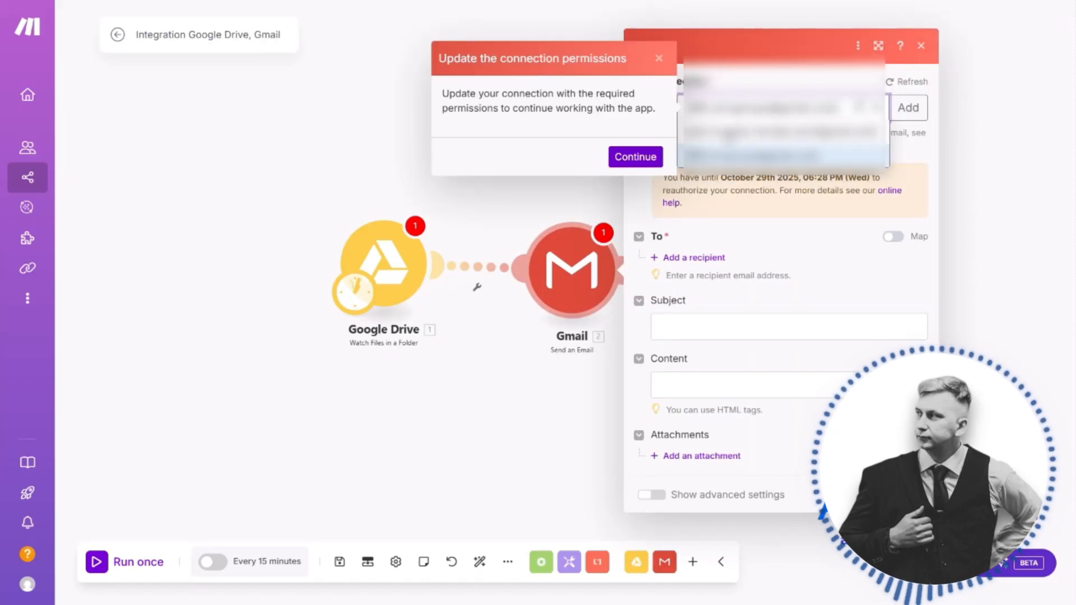
Update the Gmail connection with the required permissions by authorizing integromat.com with the test user's Google account
click(654, 162)
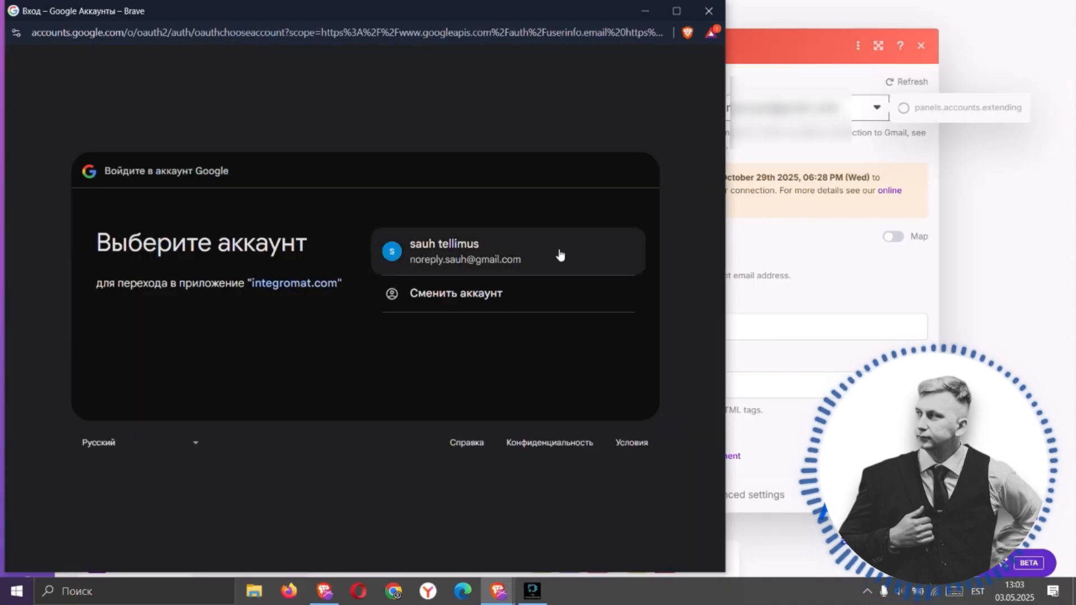
click(559, 253)
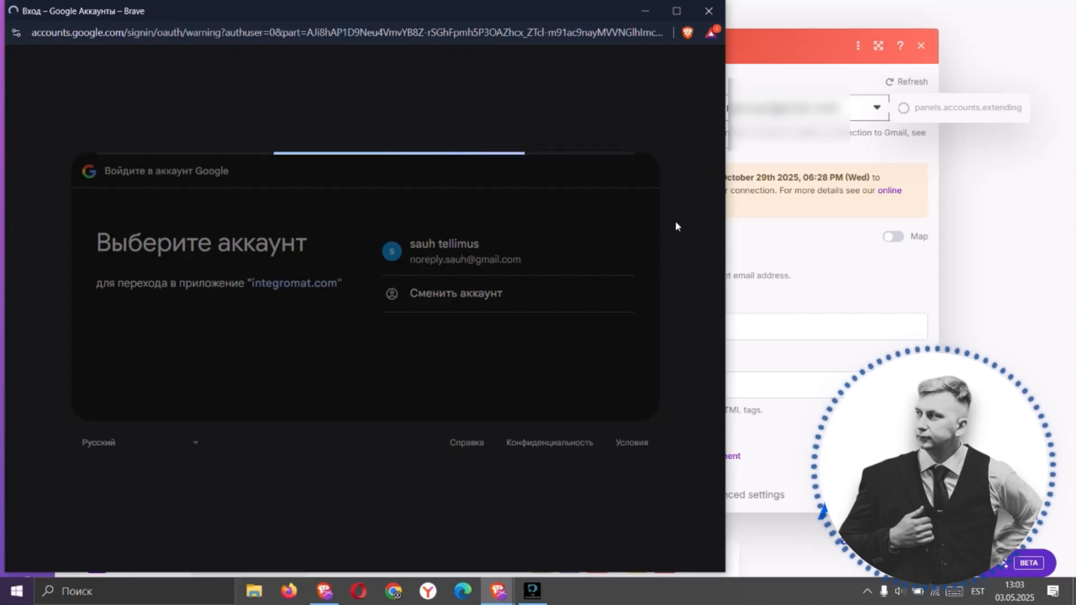
click(593, 403)
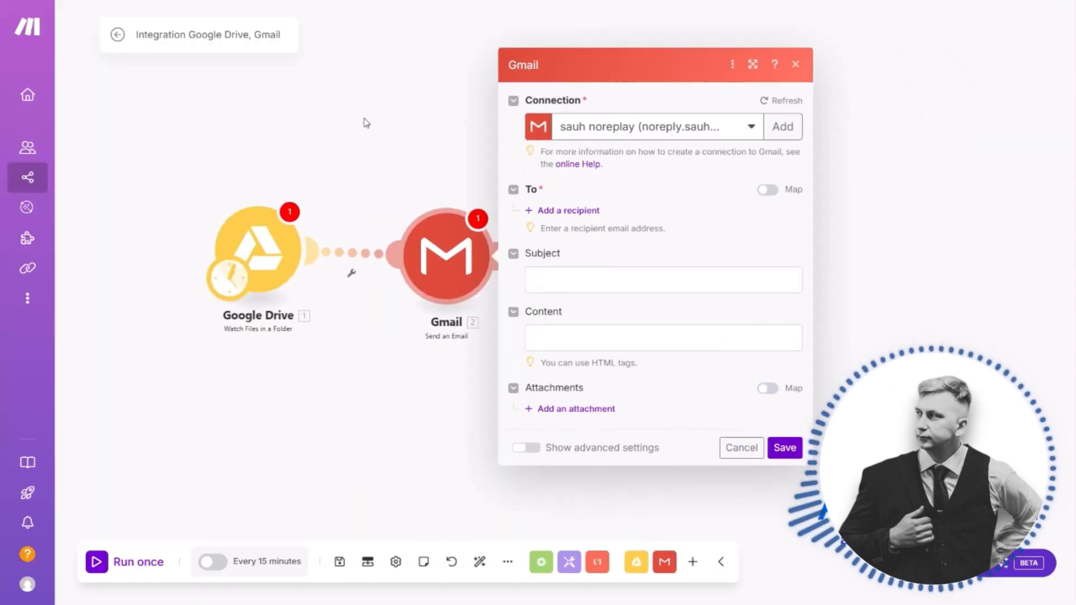
click(492, 161)
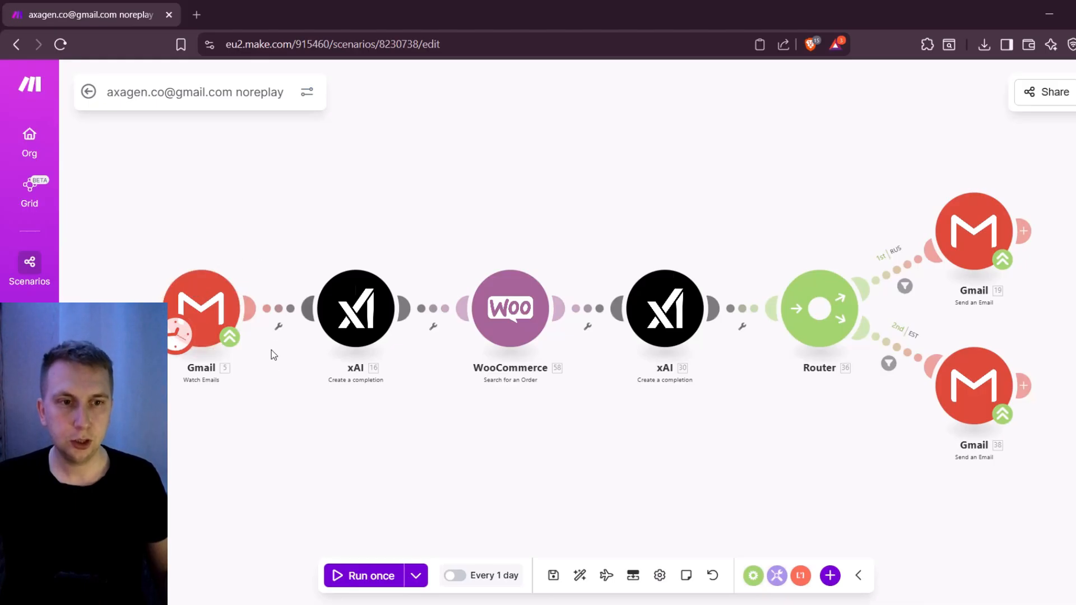
Check the System message of the first xAI module, "Output only receiver name", and save the module settings
click(356, 308)
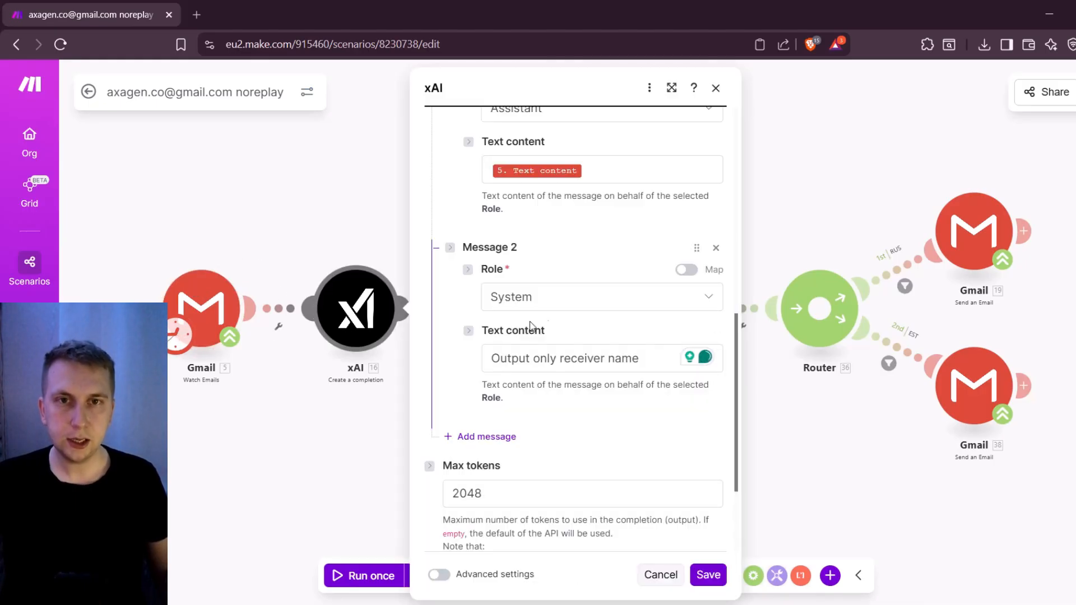
click(504, 359)
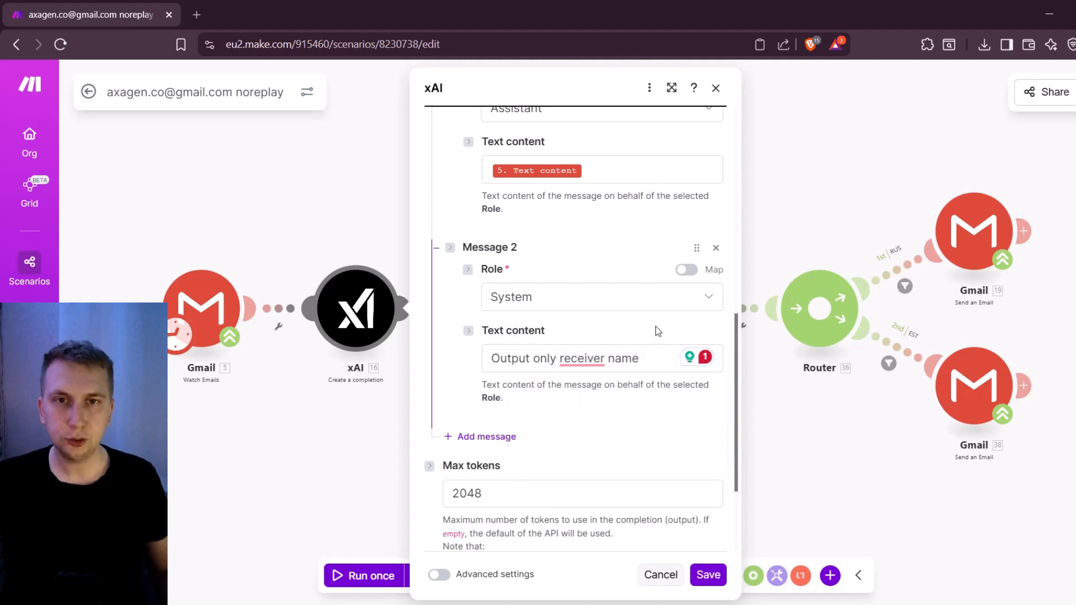
click(709, 575)
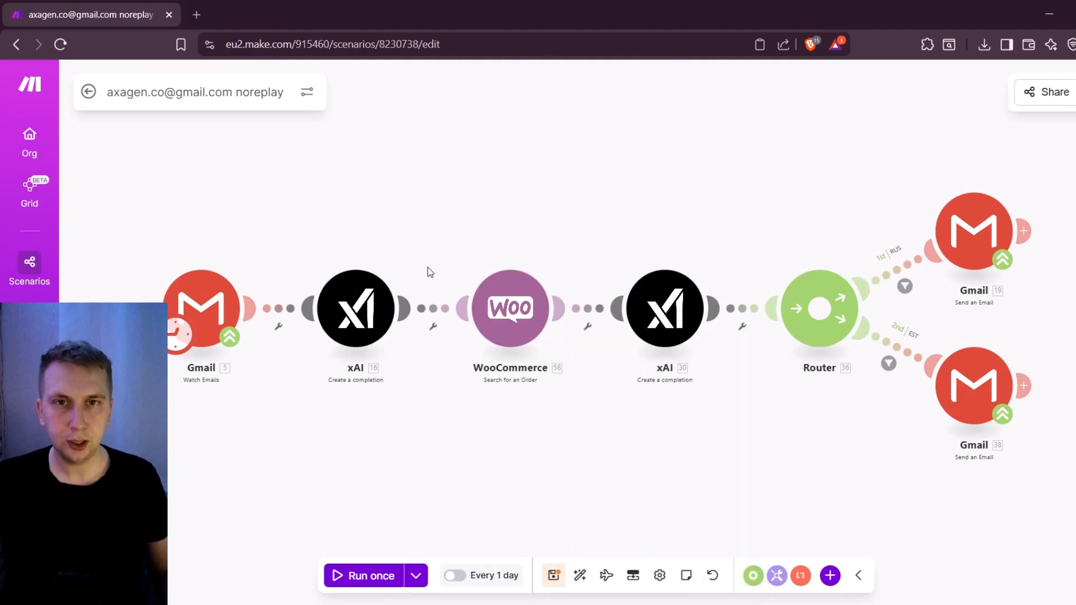
Add a WooCommerce Search for an Order module as the first module of the new scenario
click(502, 286)
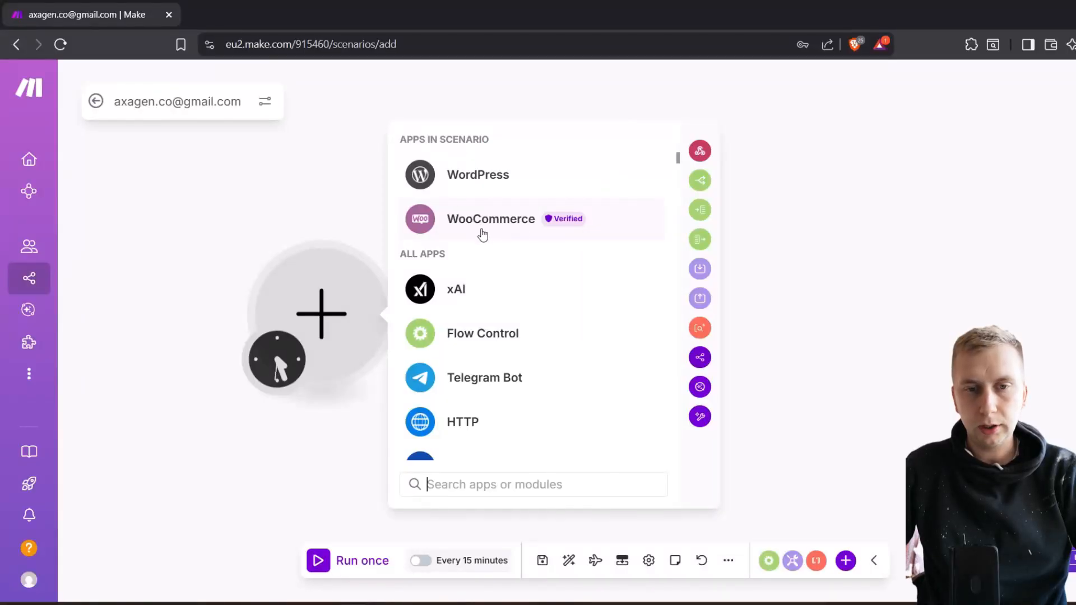
click(469, 219)
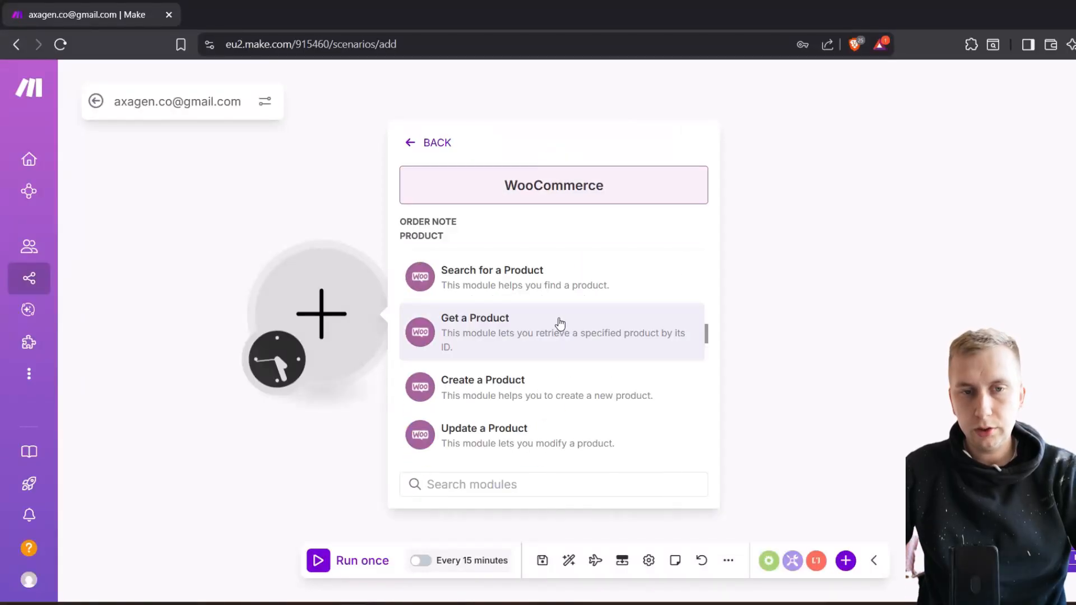
scroll(524, 372, up, 8)
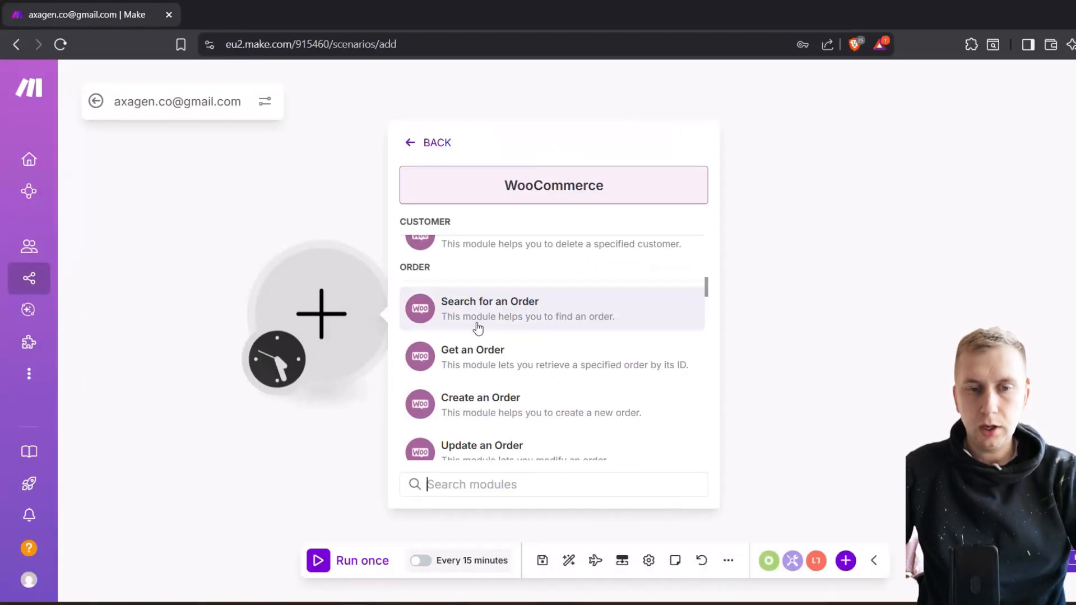
click(550, 318)
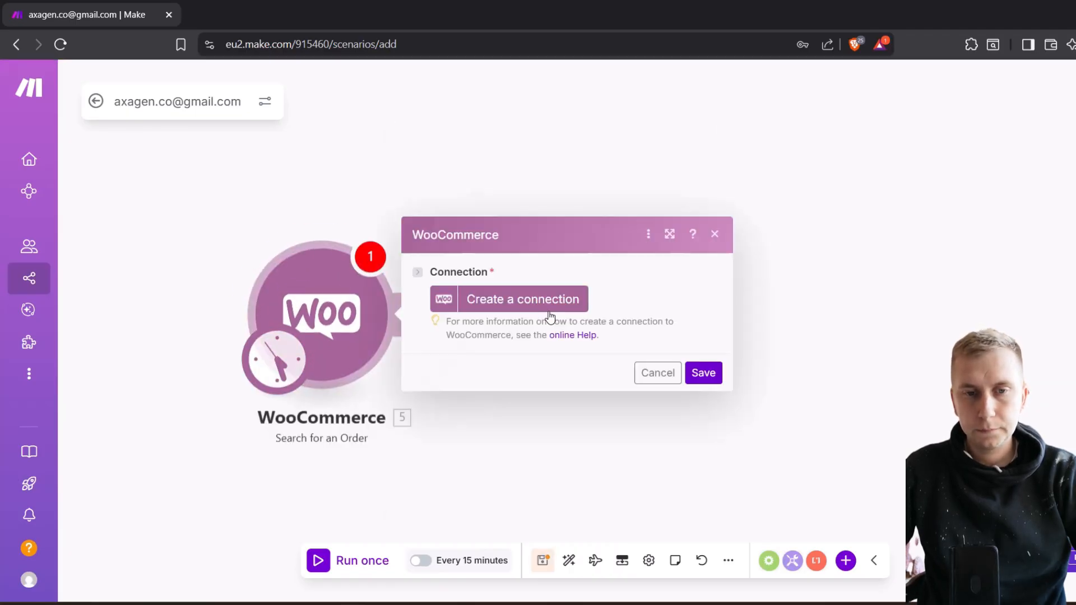
Start a new WooCommerce connection named Axagen Automations and fill in the shop's Eshop URL
click(520, 304)
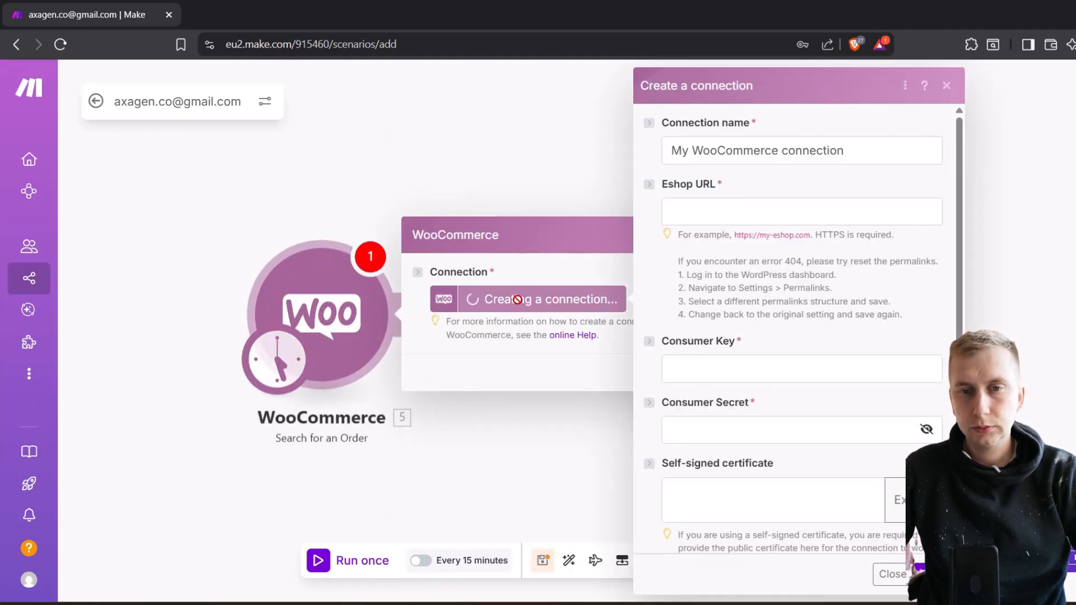
triple_click(853, 149)
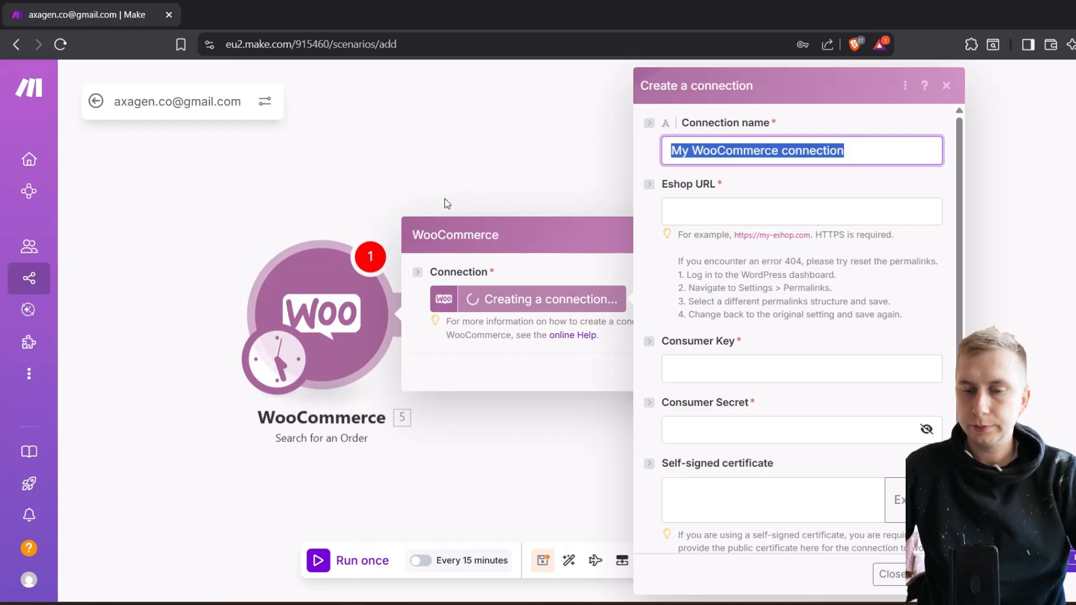
text(Axagen Automations)
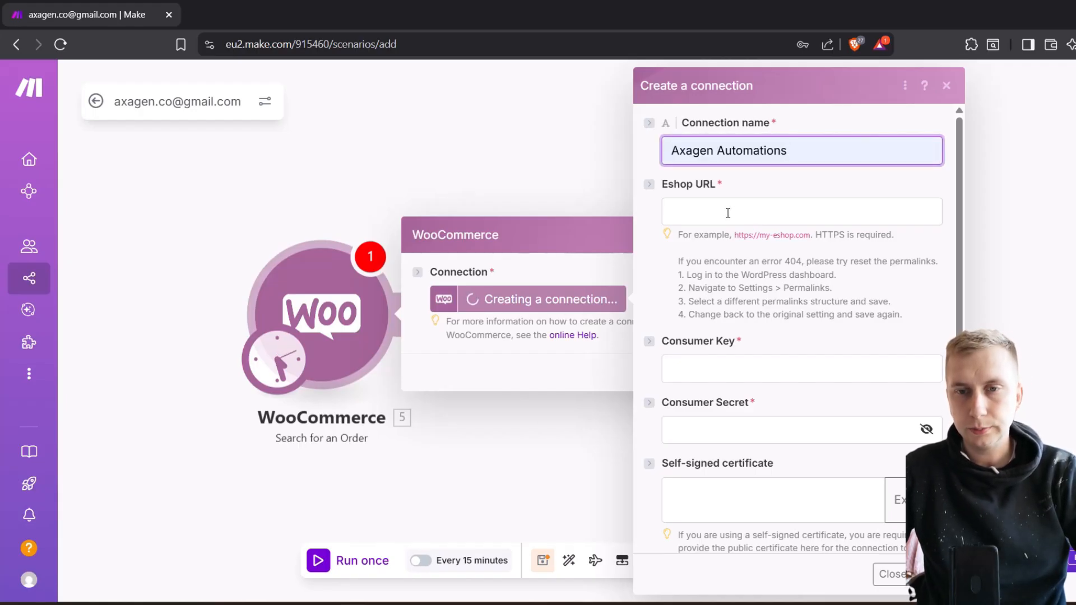
click(728, 213)
key(ctrl+v)
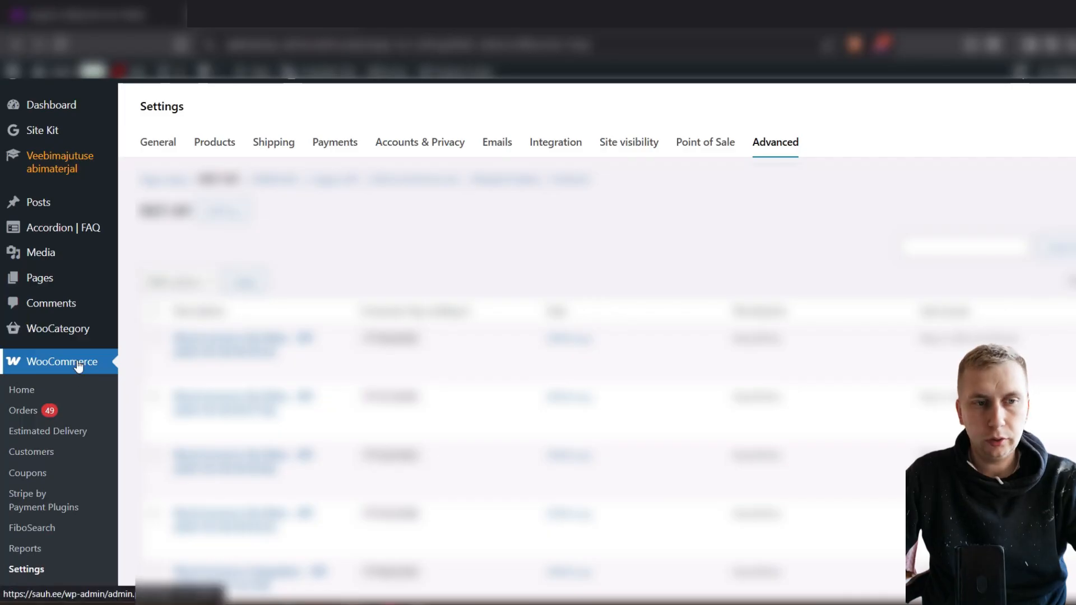
Switch to the shop's WordPress dashboard and open the REST API keys in WooCommerce's advanced settings
click(76, 362)
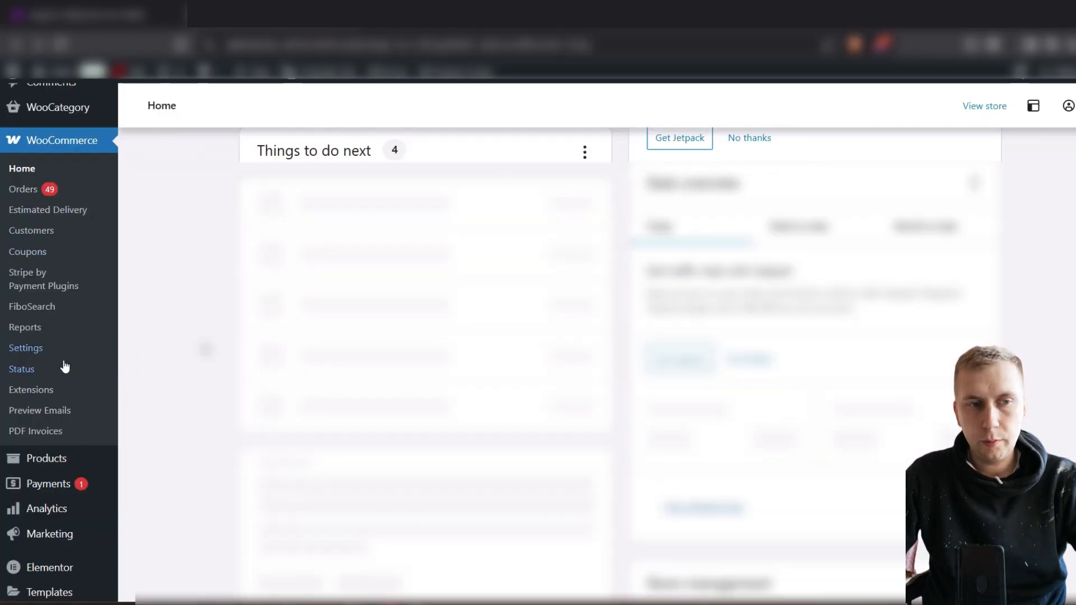
click(47, 353)
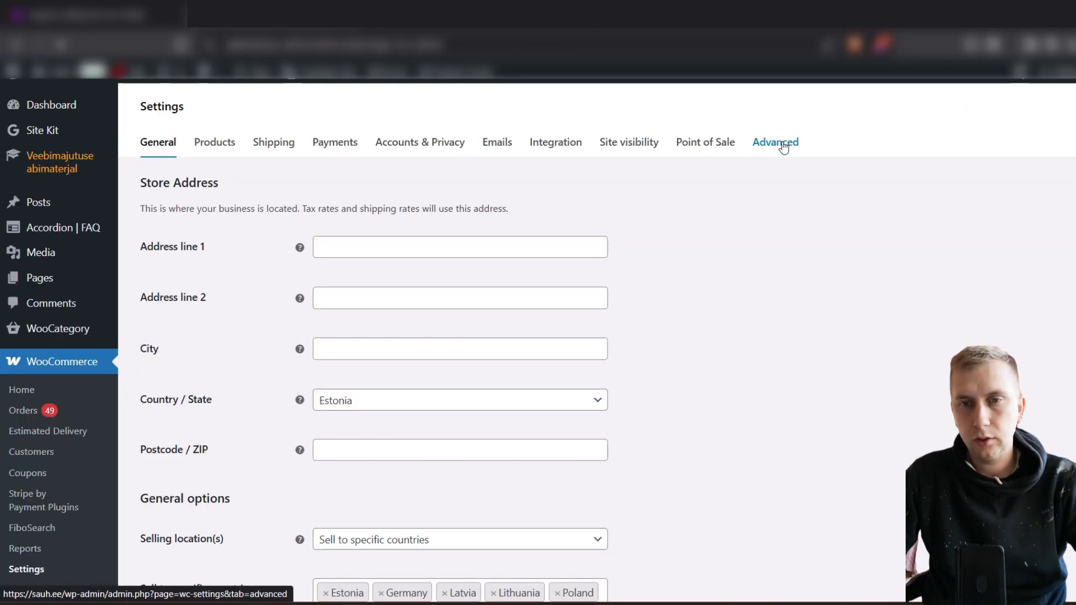
click(783, 143)
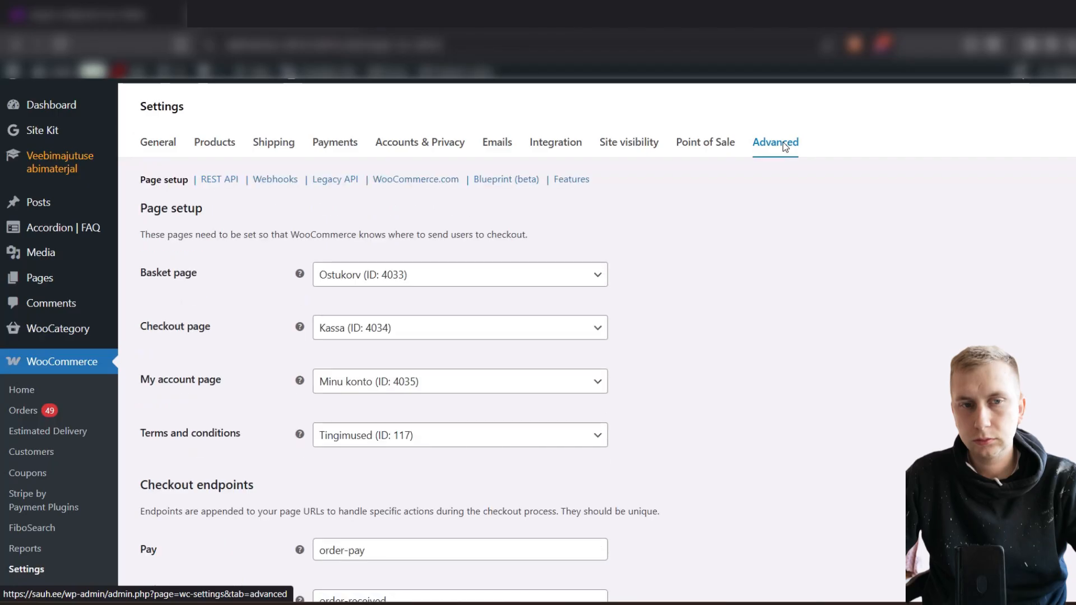
click(225, 186)
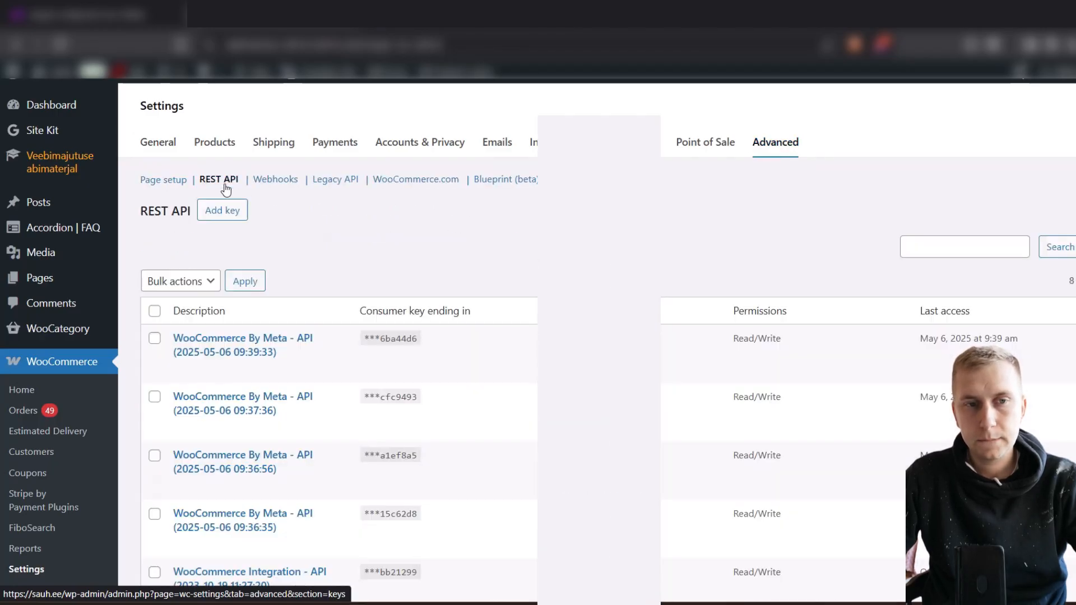
scroll(449, 270, down, 4)
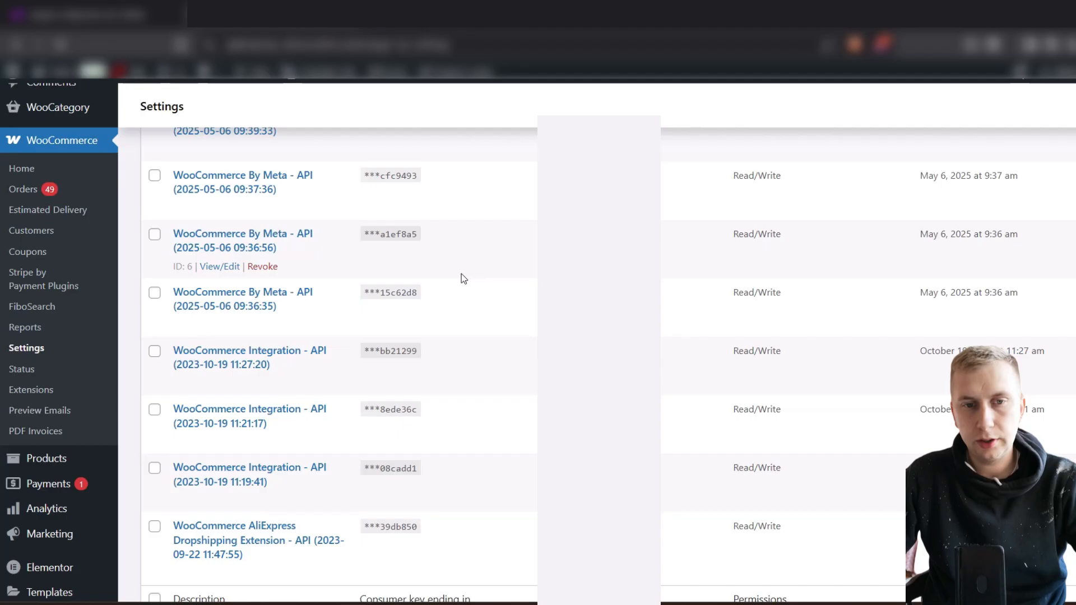
scroll(503, 329, up, 4)
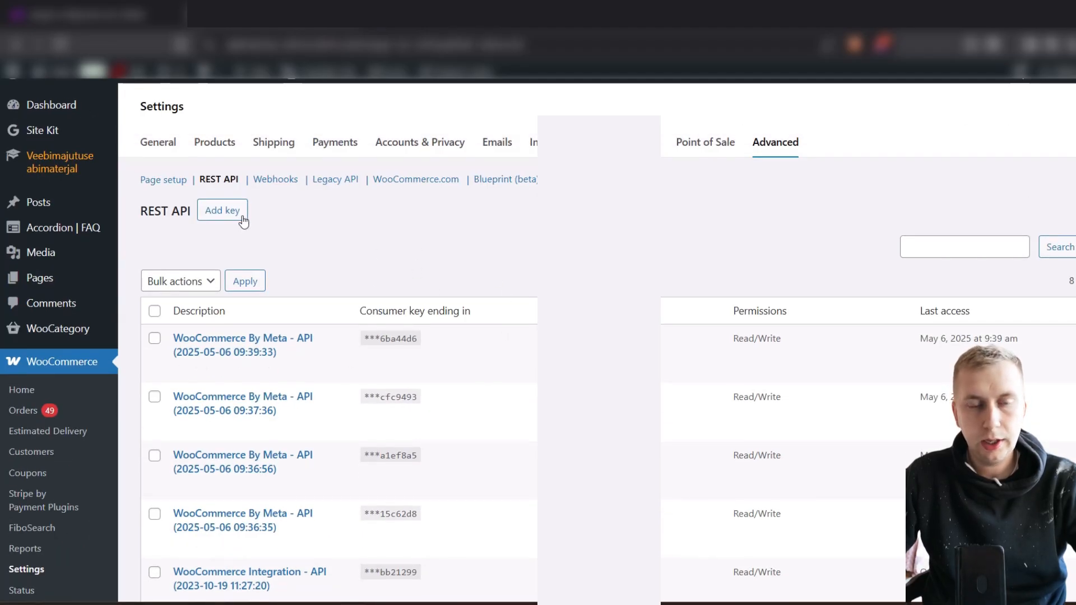
Generate a REST API key described as Make.com with Read/Write permissions and copy its consumer key and consumer secret
click(225, 217)
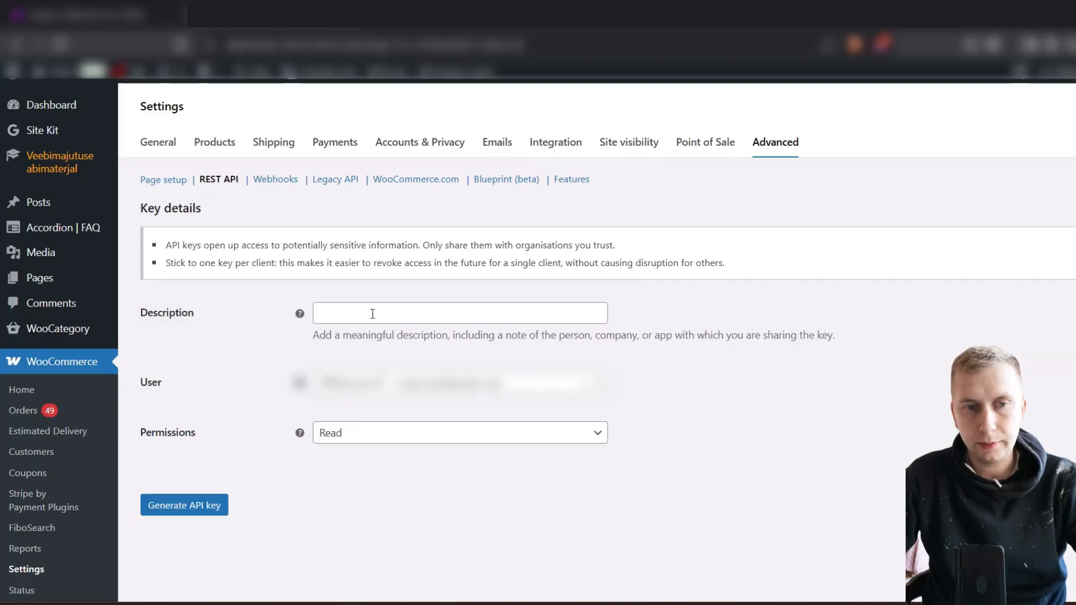
click(372, 314)
text(Make)
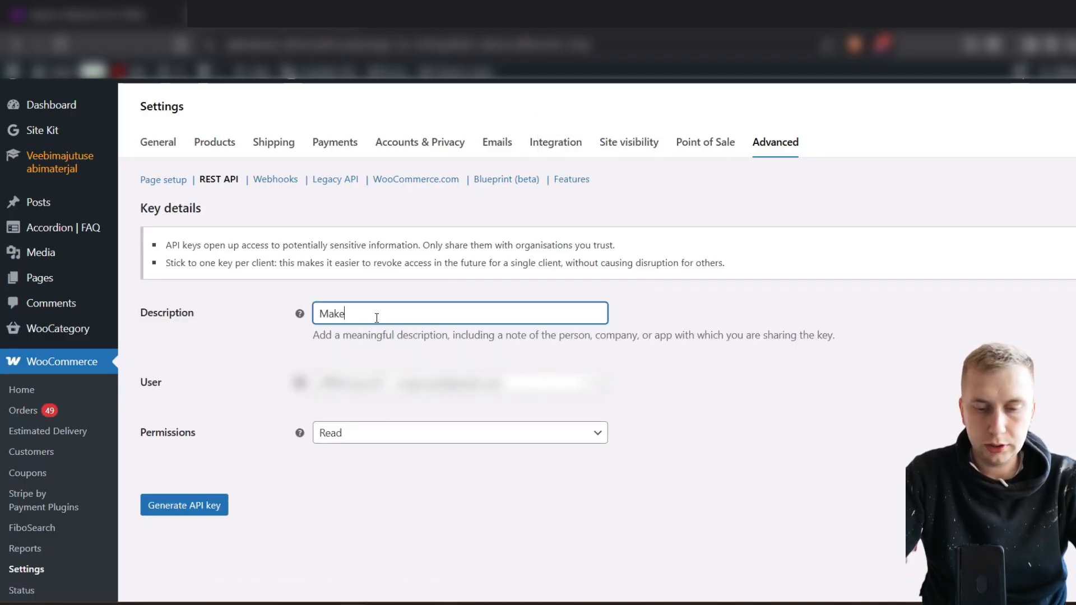
text(.com)
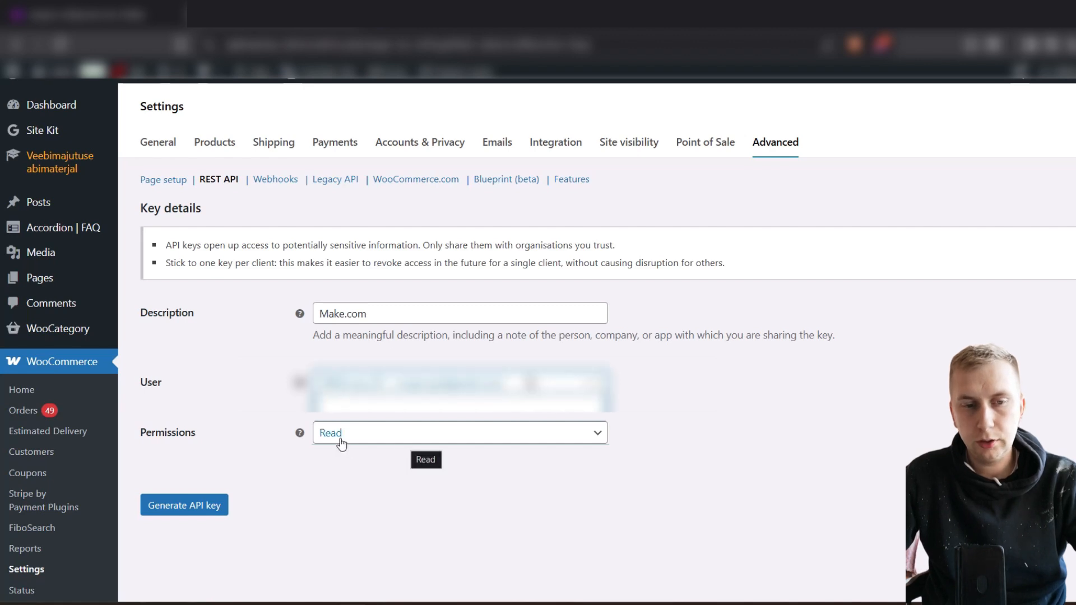
click(367, 440)
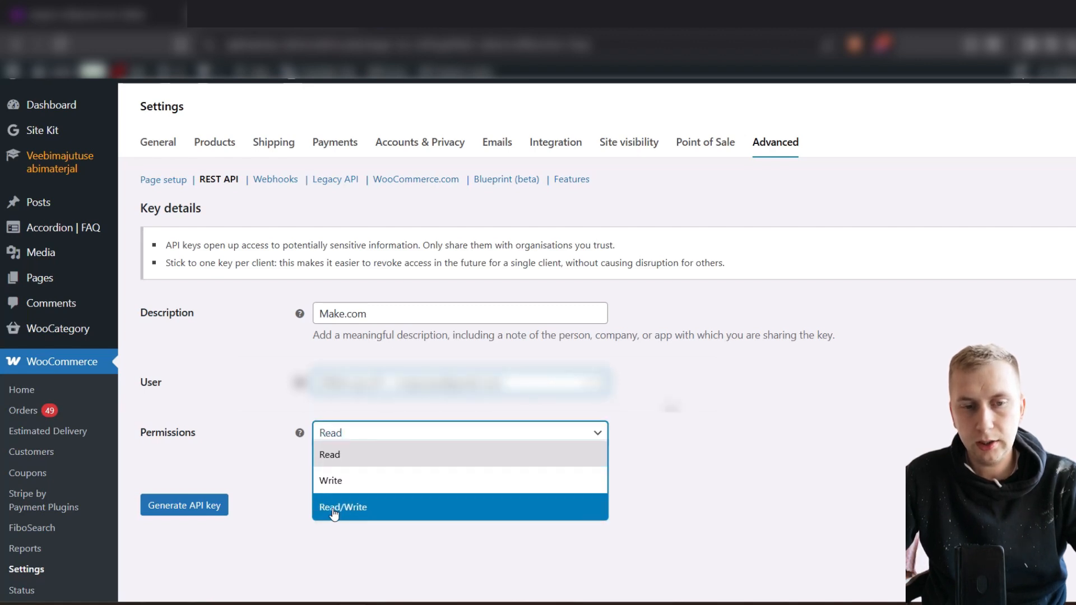
click(396, 509)
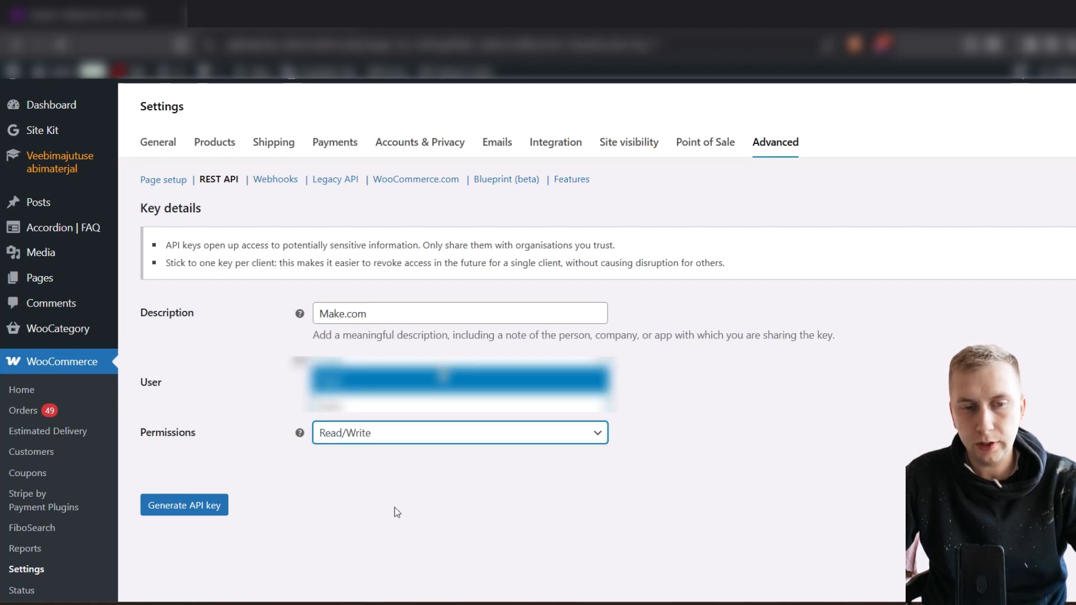
click(202, 507)
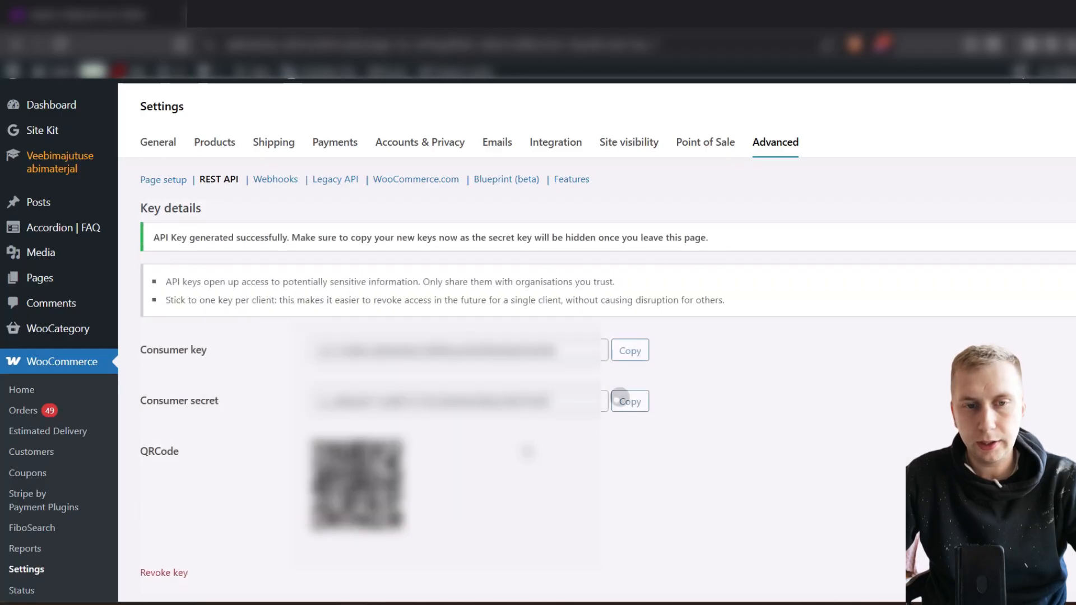
click(631, 360)
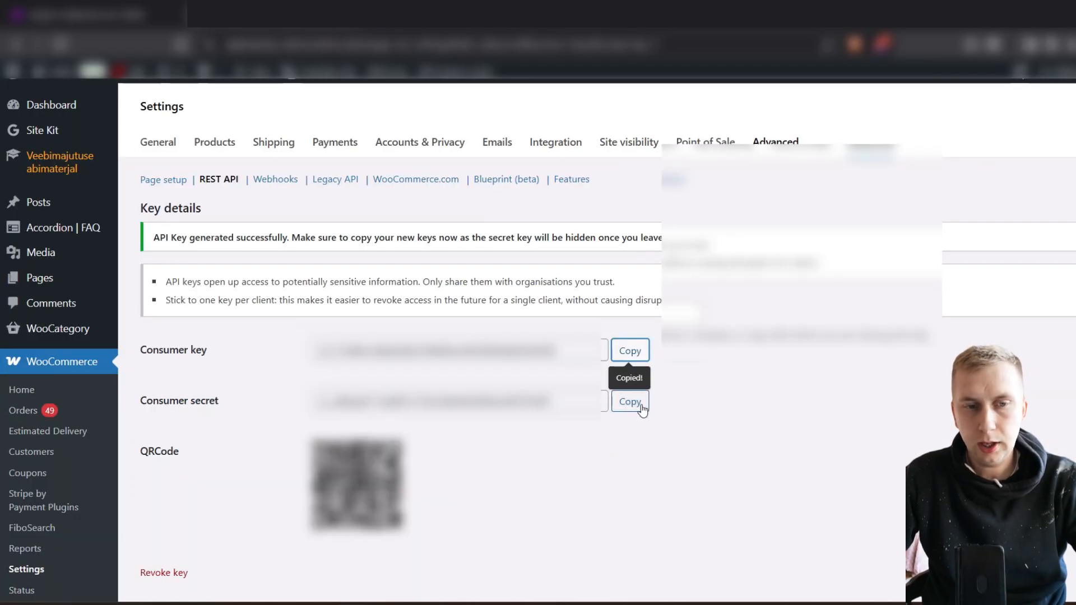
click(630, 401)
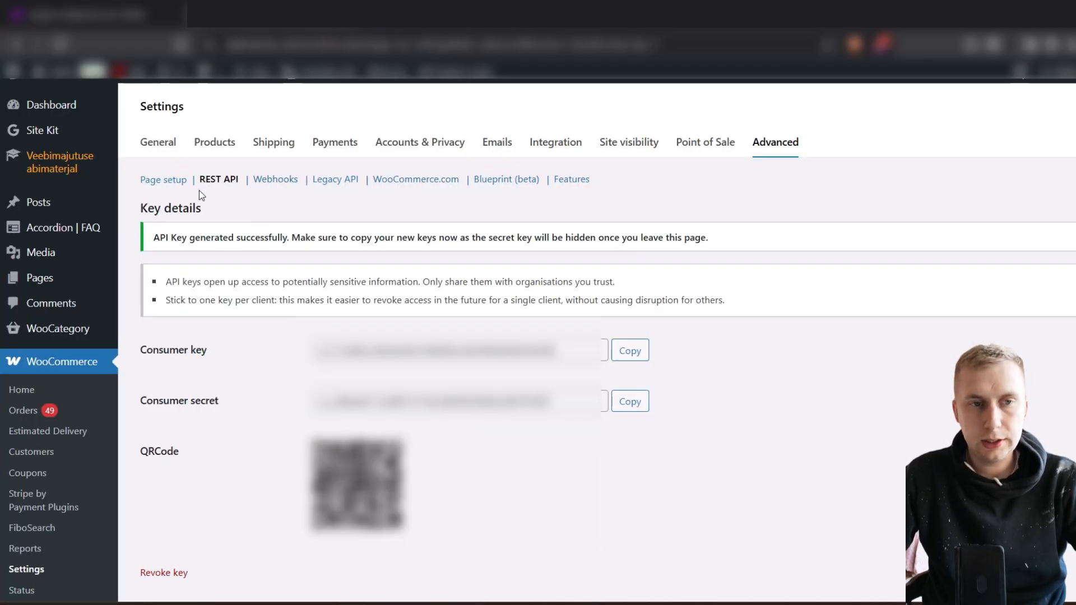
Look up the Make.com key in the REST API list and examine its view, edit and revoke options
click(228, 180)
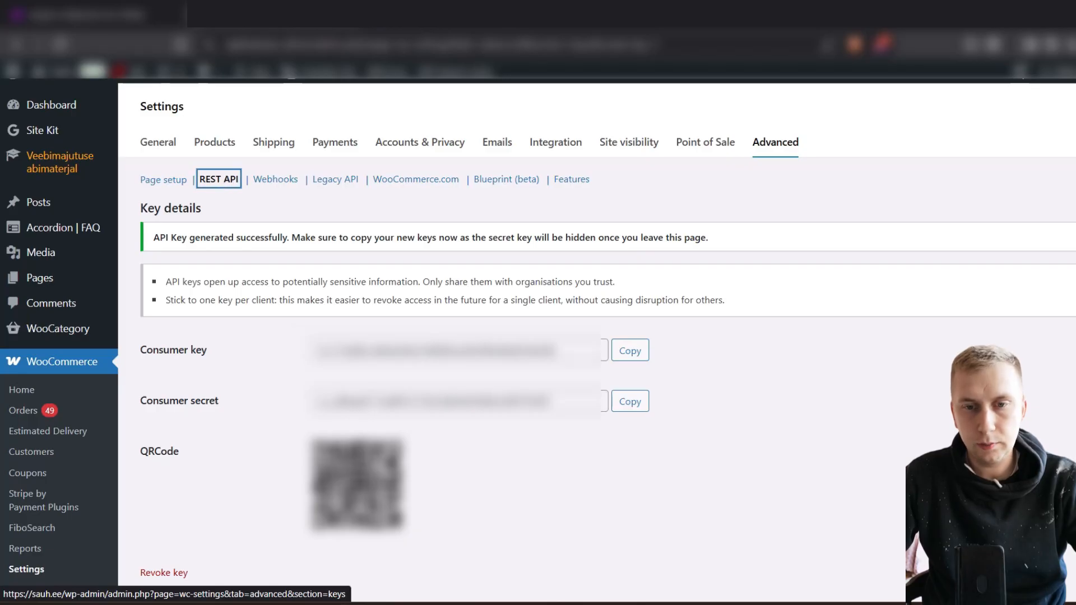
scroll(452, 332, down, 1)
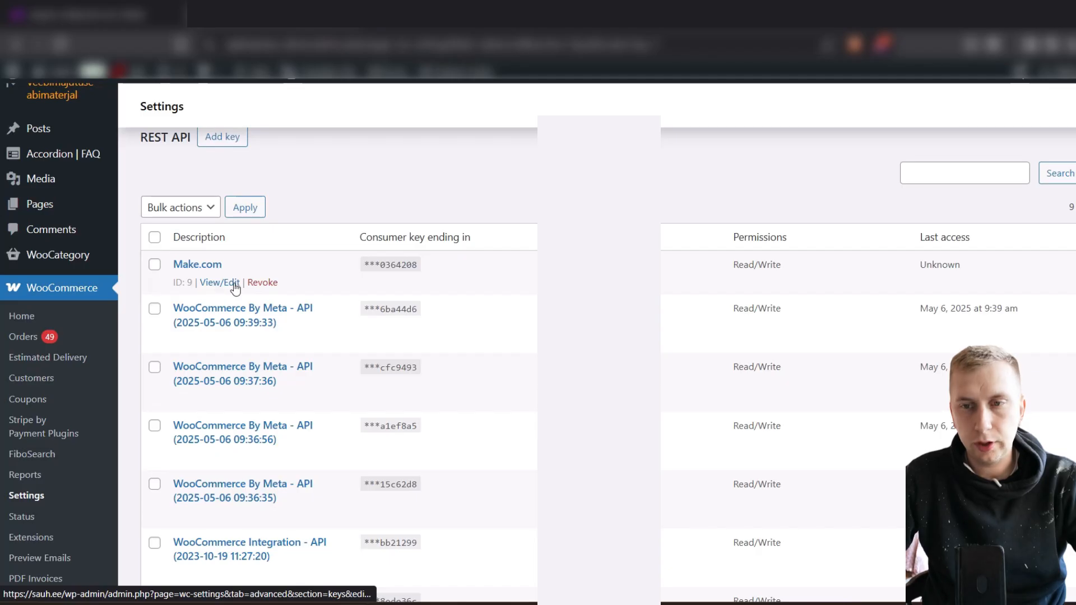
scroll(398, 283, up, 1)
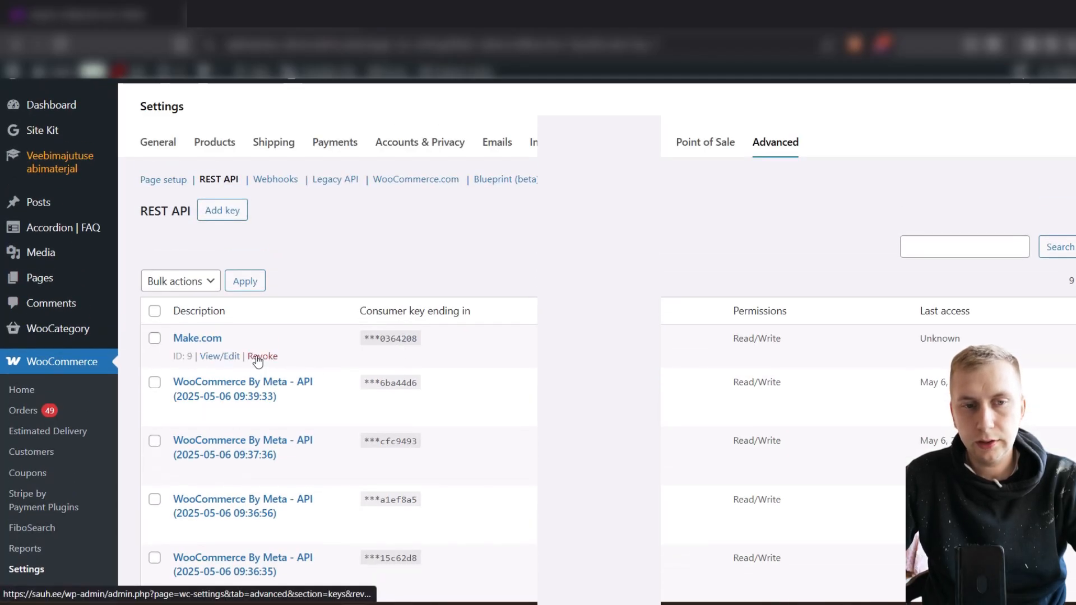
Return to Make, save the WooCommerce connection with the consumer key and consumer secret, and close the WooCommerce module settings
click(44, 6)
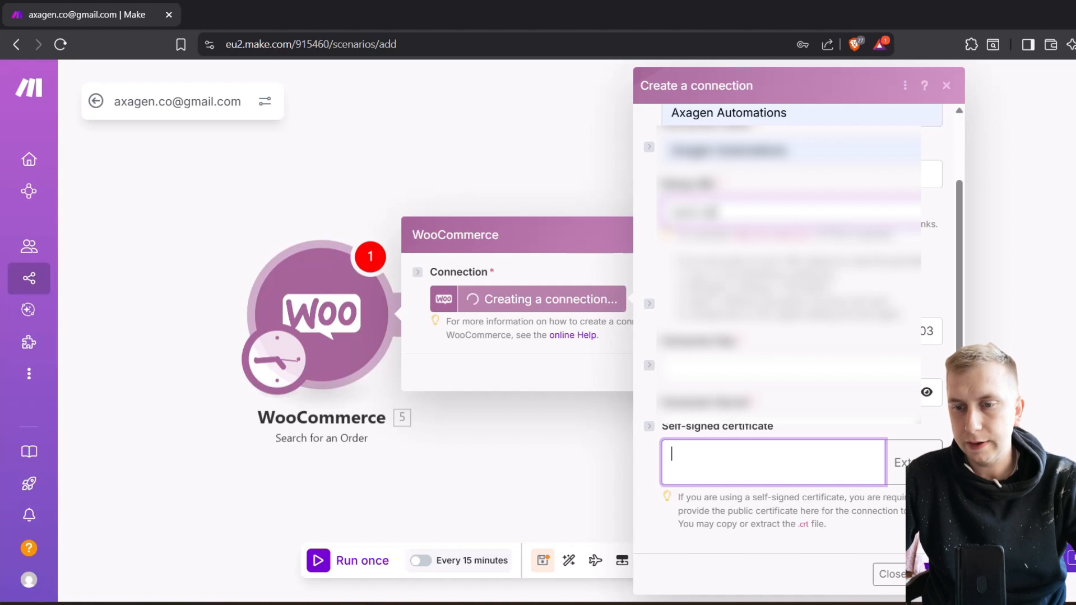
click(935, 574)
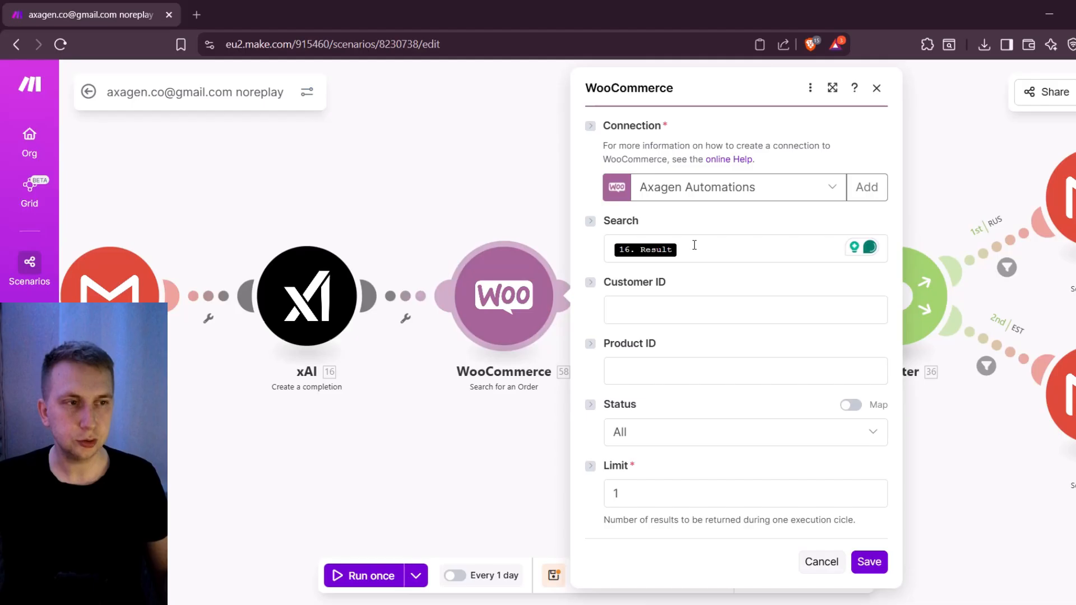
click(877, 87)
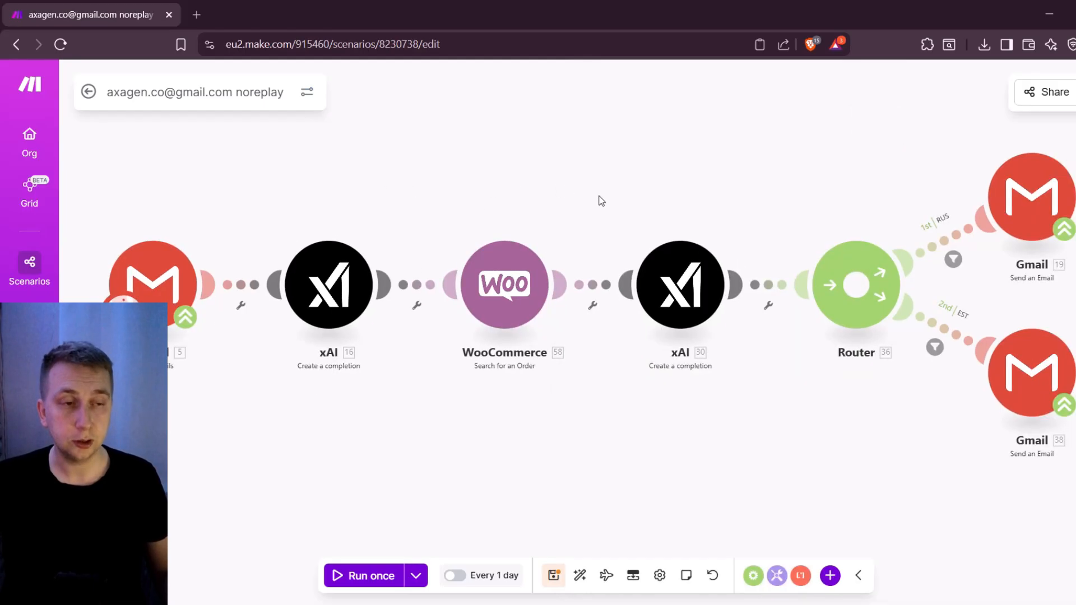
Review the second xAI module's messages, including the system prompt "Output only (tracking number)", and close its settings
drag(769, 157, 732, 164)
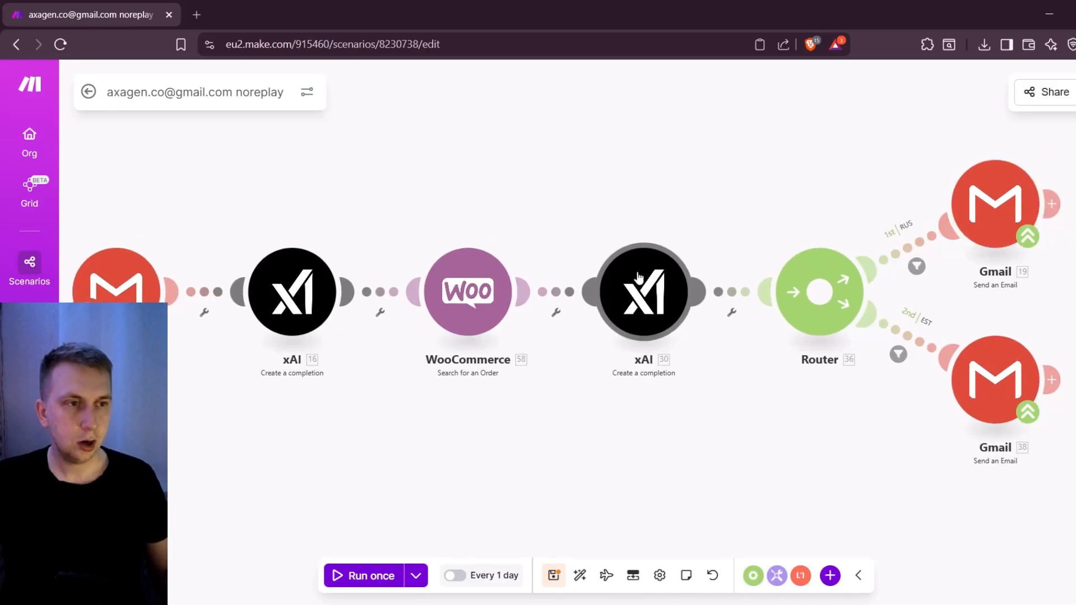
click(635, 301)
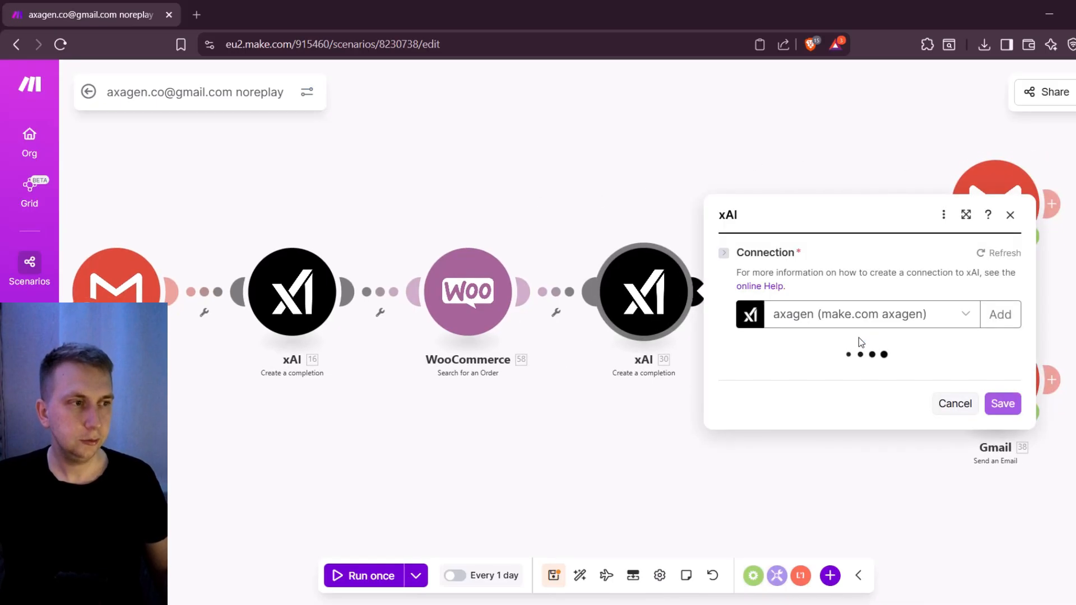
scroll(859, 317, down, 5)
click(861, 362)
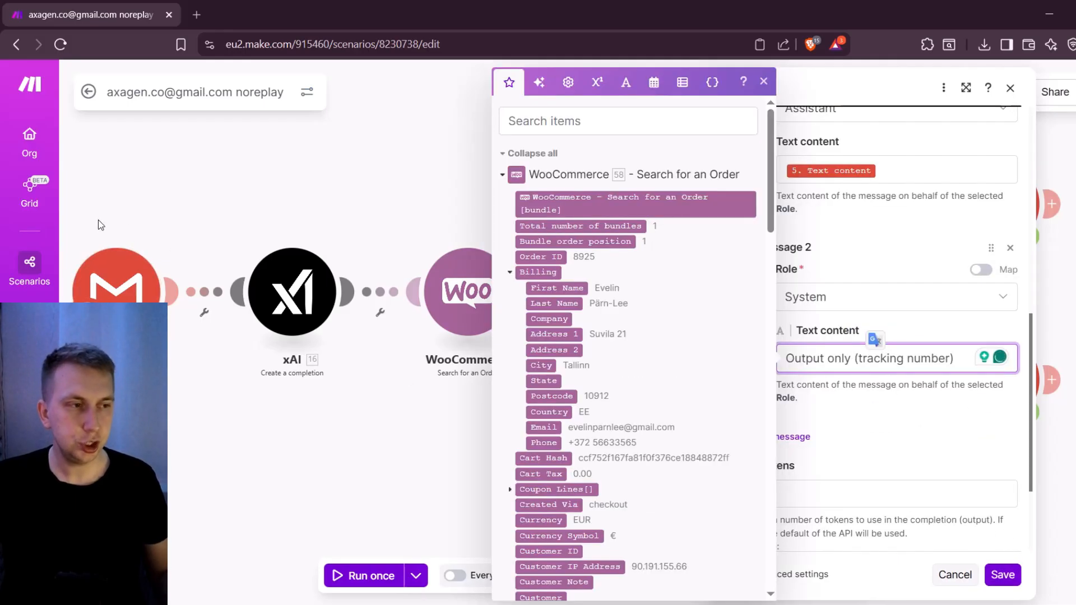
click(1011, 89)
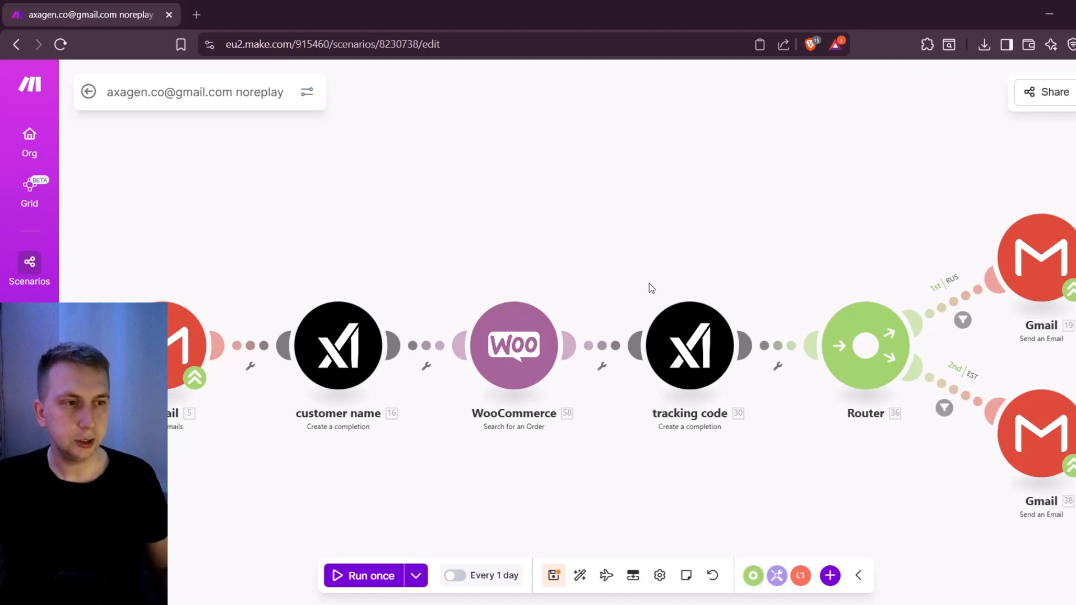
Delete the Gmail module on the RUS route and remove the Router from the scenario
drag(704, 251, 582, 268)
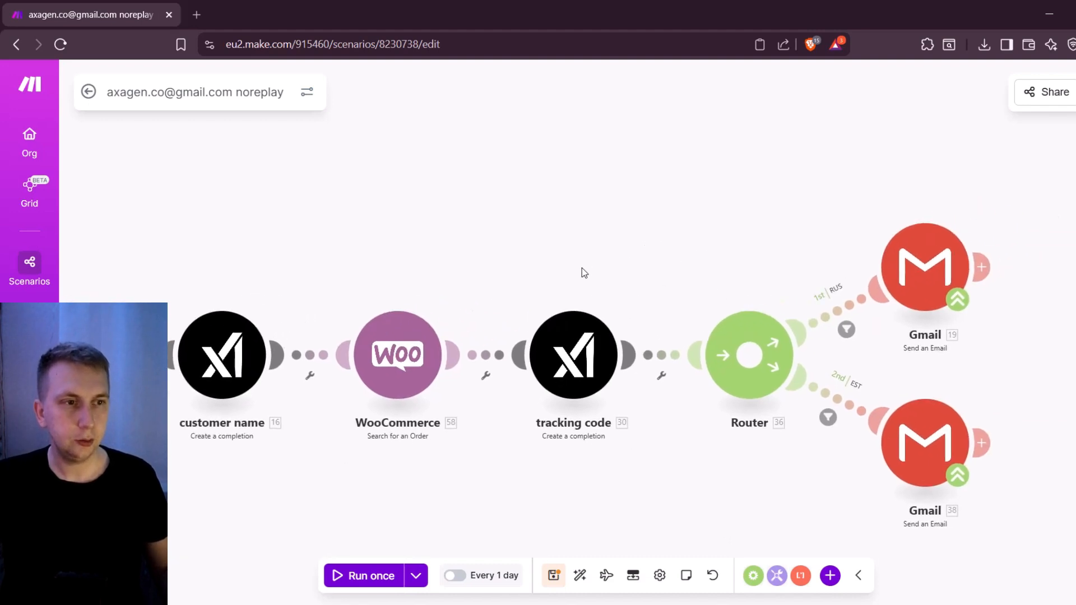
scroll(571, 270, down, 3)
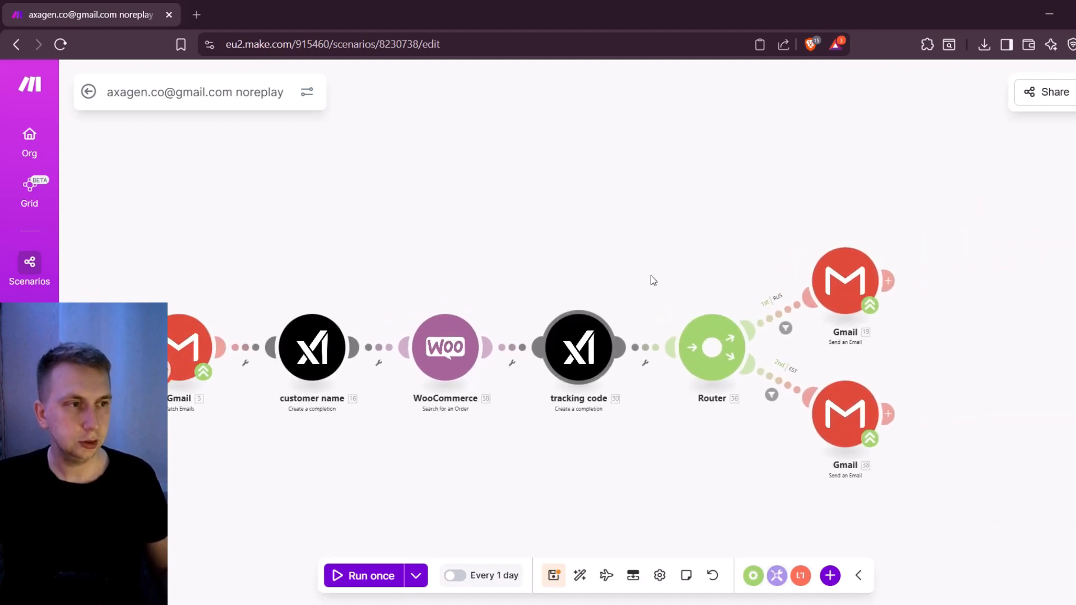
right_click(842, 289)
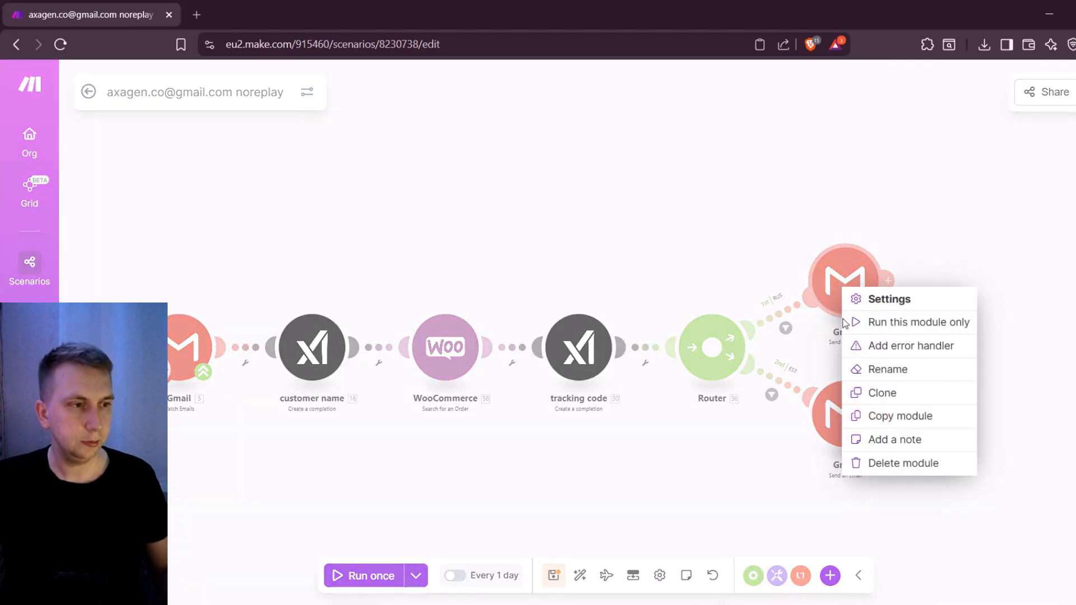
click(868, 472)
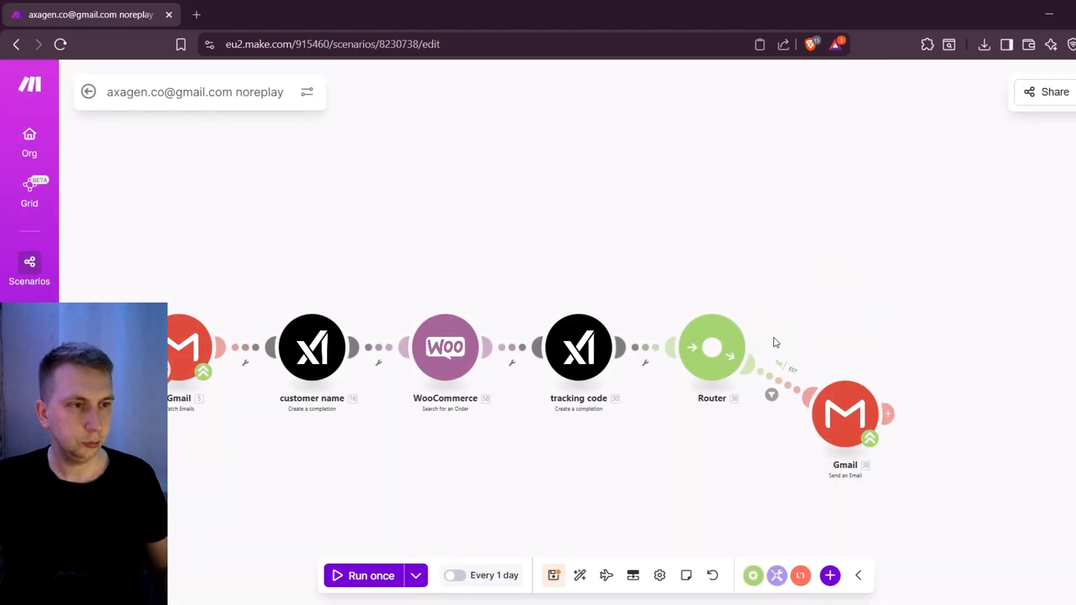
right_click(714, 361)
click(768, 465)
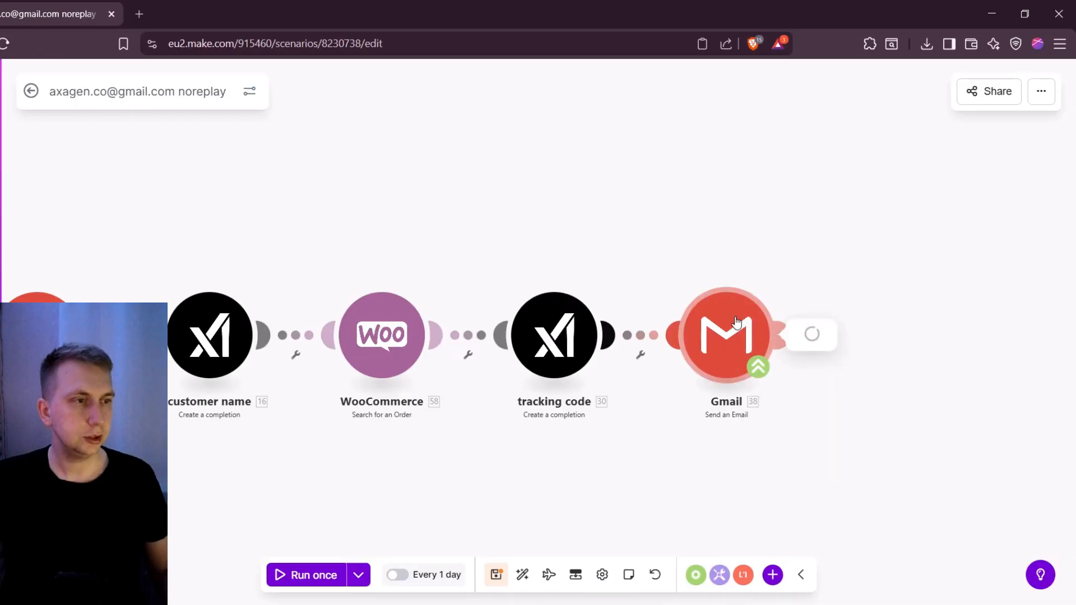
Examine the remaining Send an Email module's recipient, subject and HTML content, paying attention to the <br> line-break tags
scroll(887, 303, down, 1)
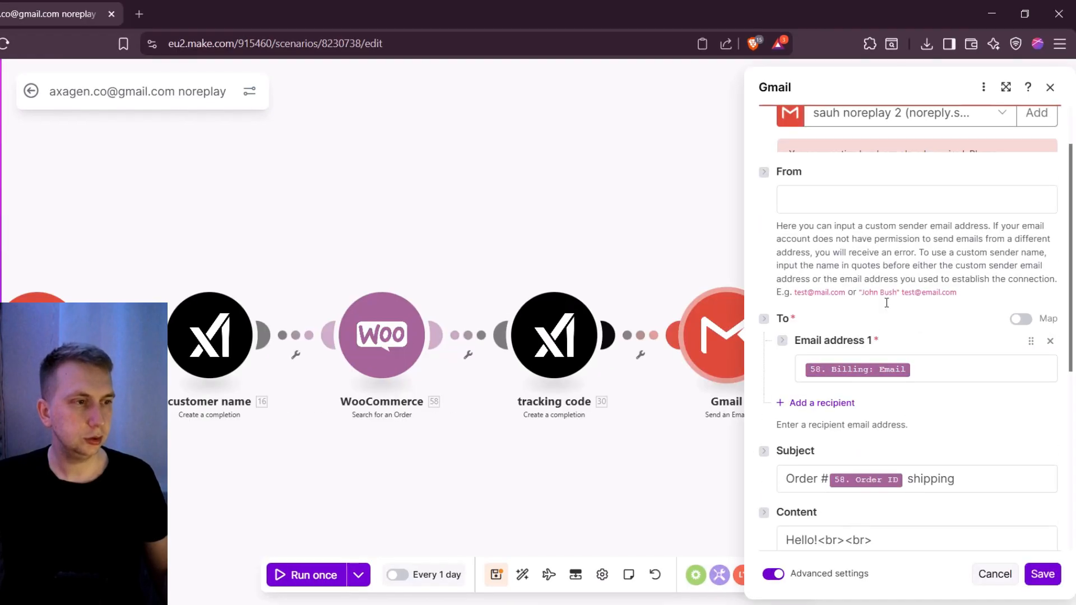
scroll(867, 337, down, 1)
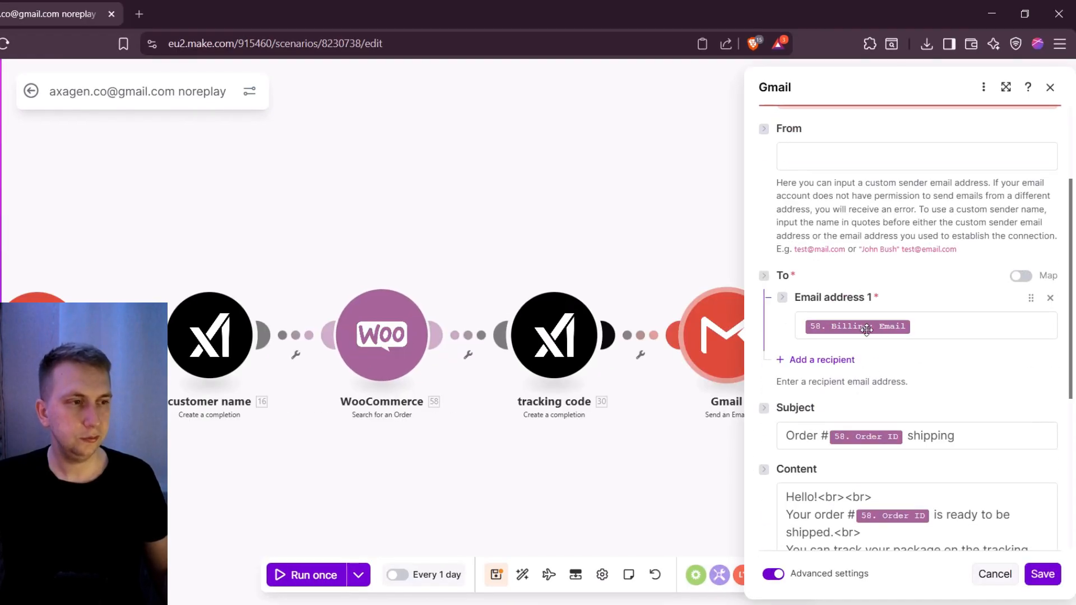
scroll(867, 329, down, 2)
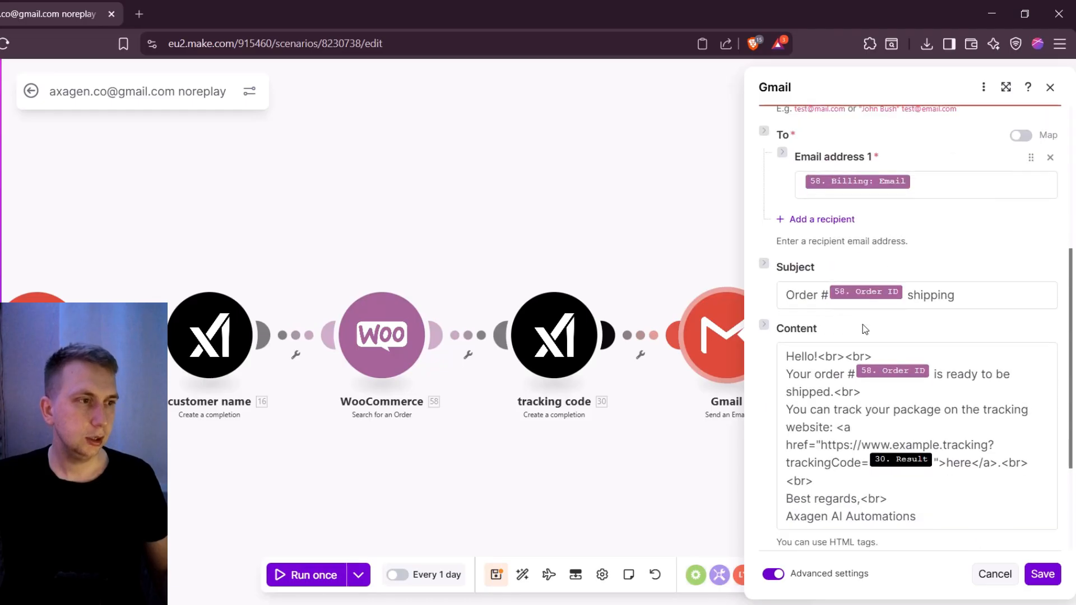
scroll(887, 288, down, 1)
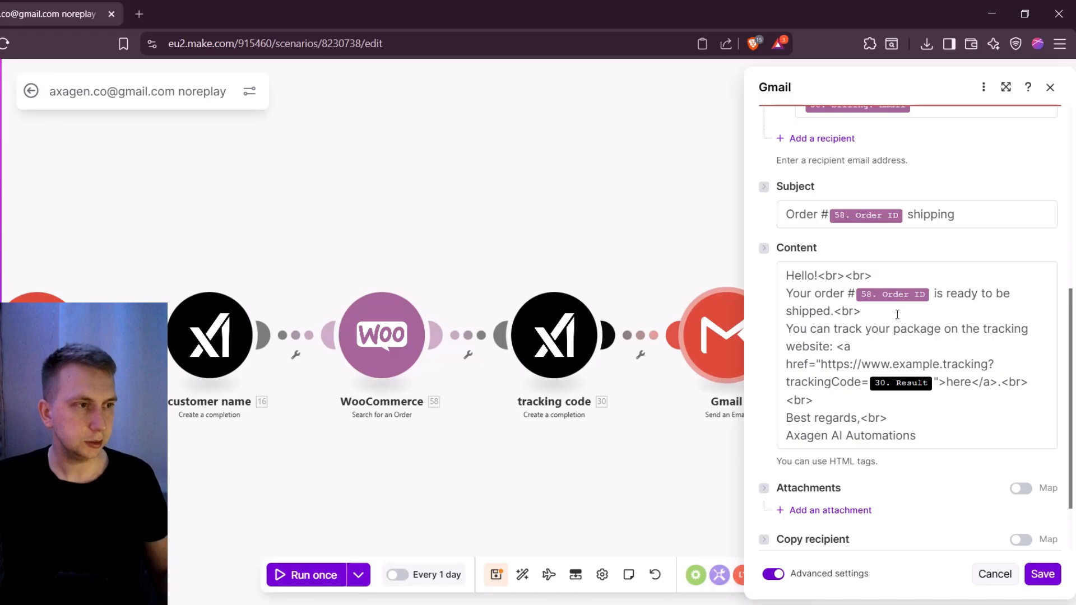
click(820, 276)
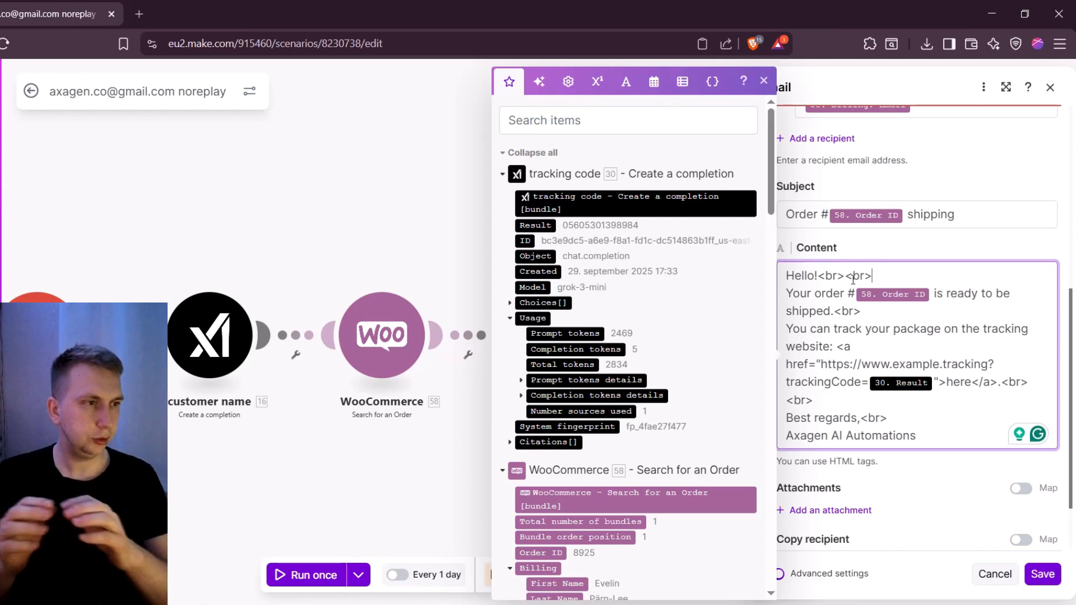
drag(844, 276, 874, 274)
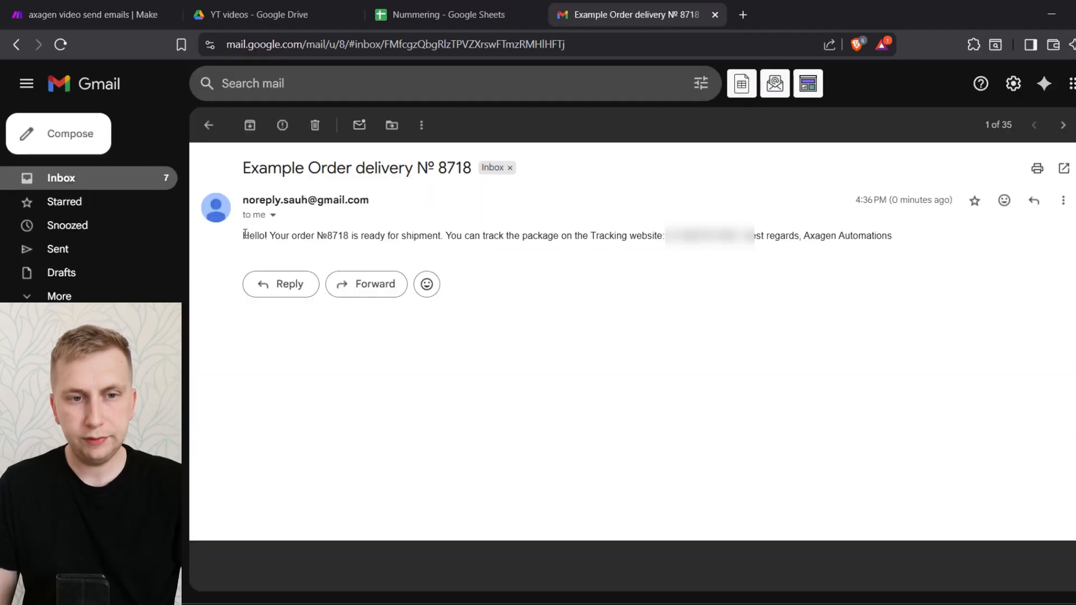
Switch to the received Example Order delivery email in Gmail and examine how its body text is formatted
drag(245, 234, 920, 233)
click(888, 238)
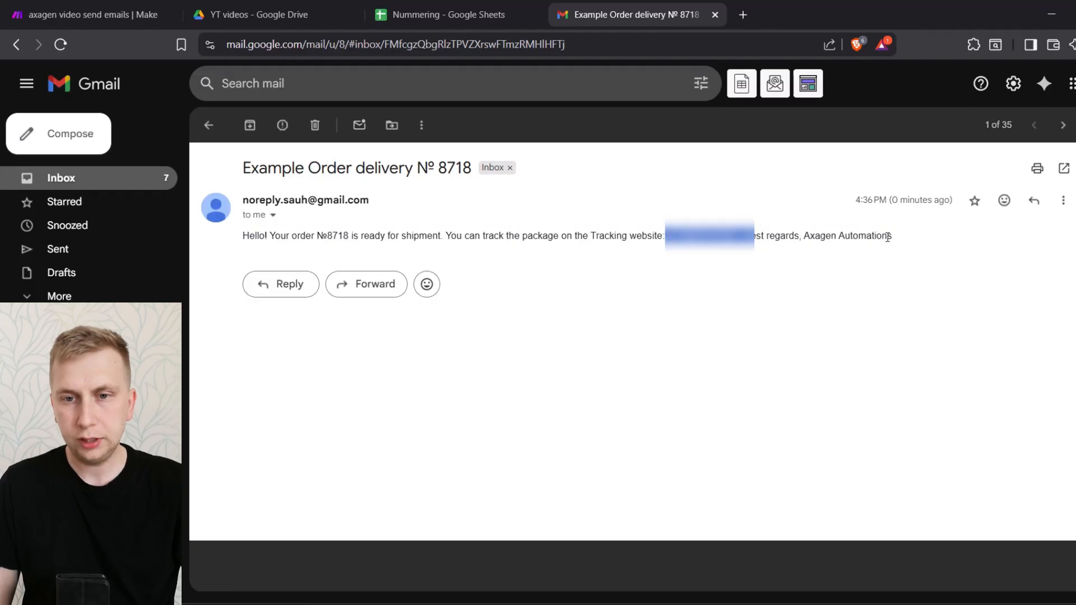
click(504, 232)
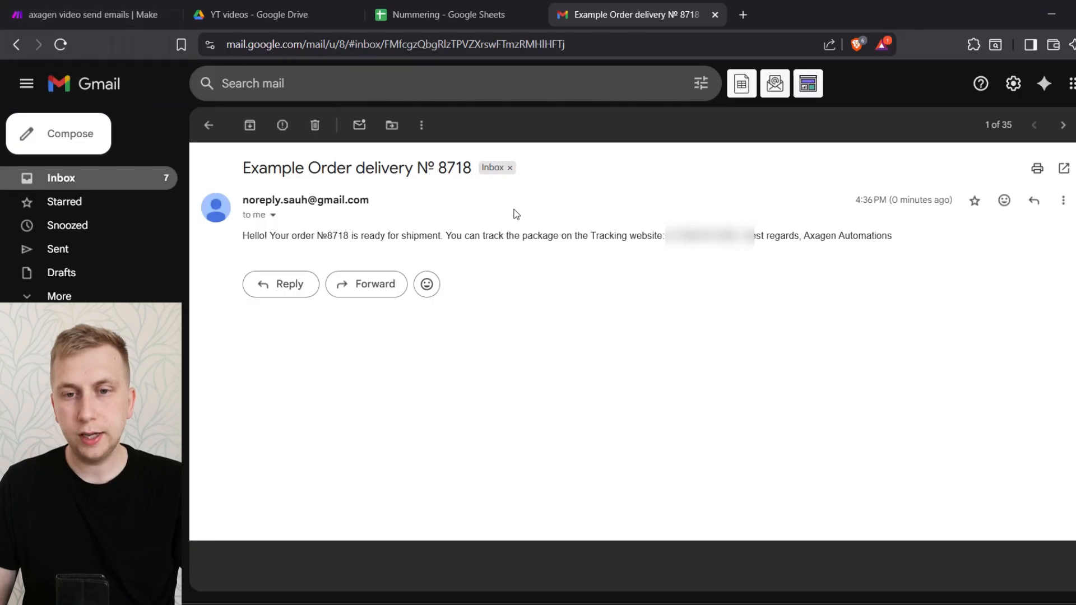
Return to the axagen video send emails scenario in Make and insert the Order Number (E) value after "Your order №" in the email content
click(84, 14)
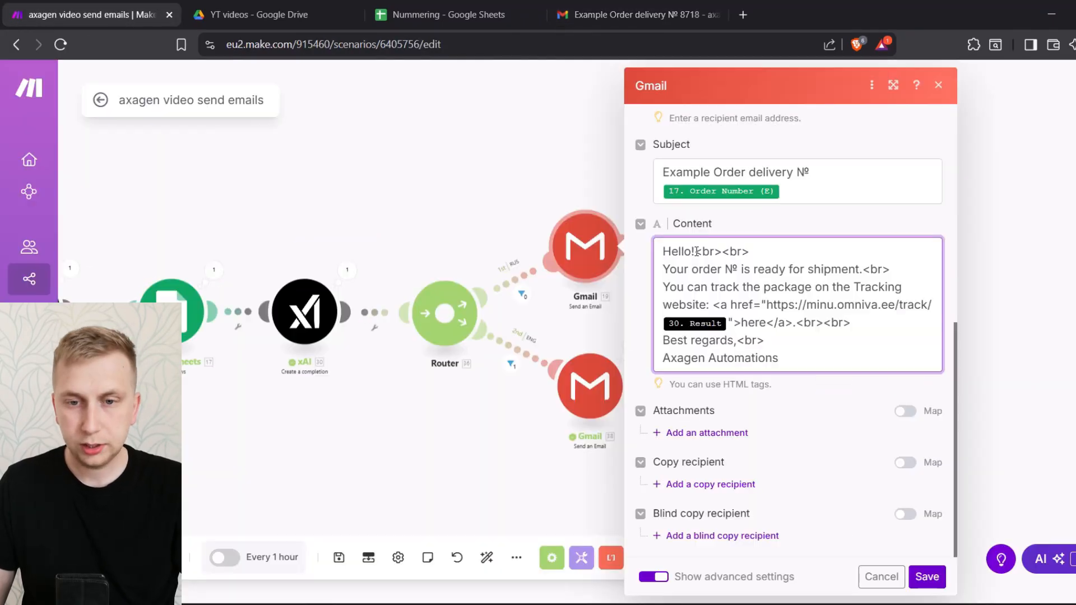
drag(699, 250, 723, 252)
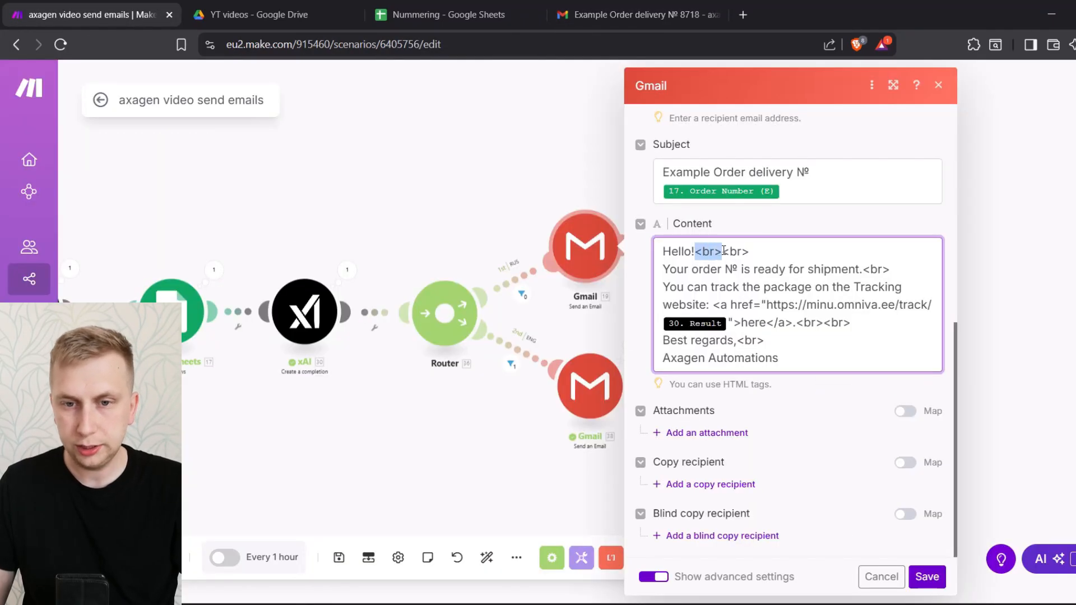
click(750, 254)
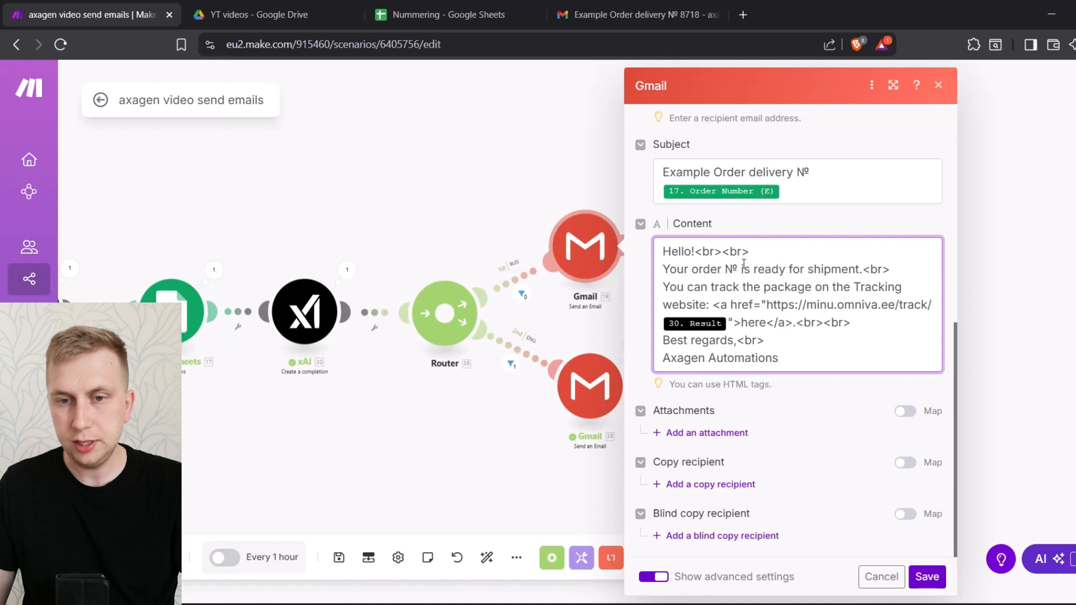
click(738, 269)
key(ctrl+v)
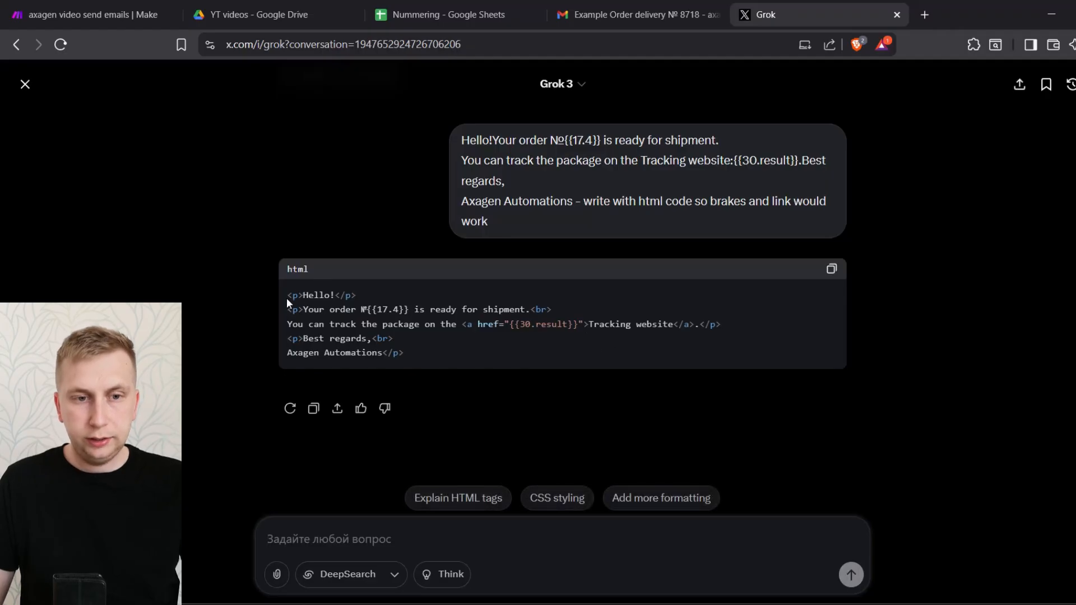
Examine the HTML tags in Grok's version of the order email and return to the Make scenario
drag(287, 295, 299, 293)
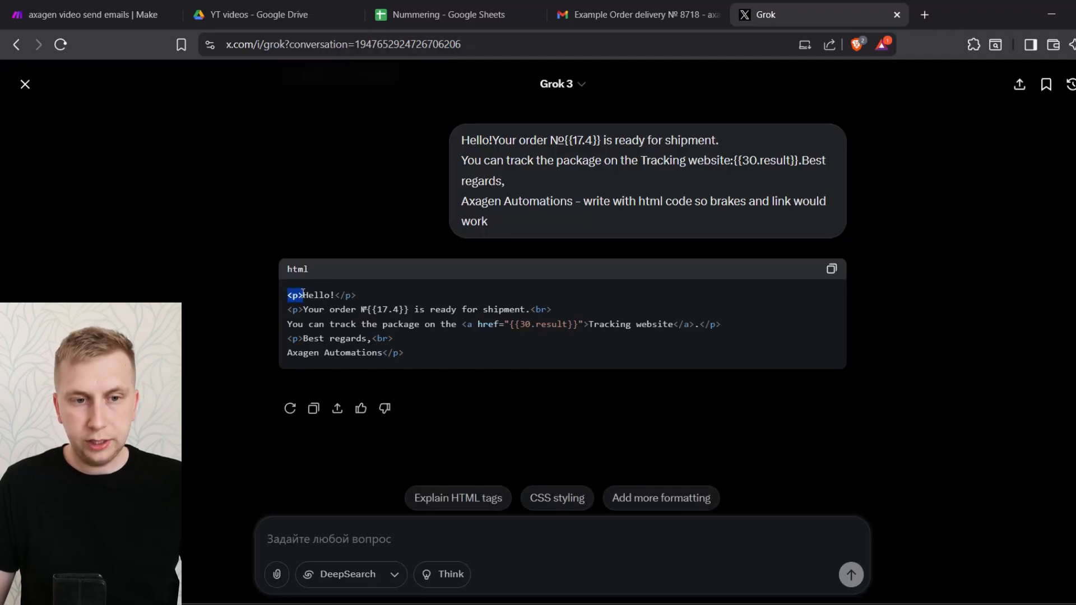
click(389, 355)
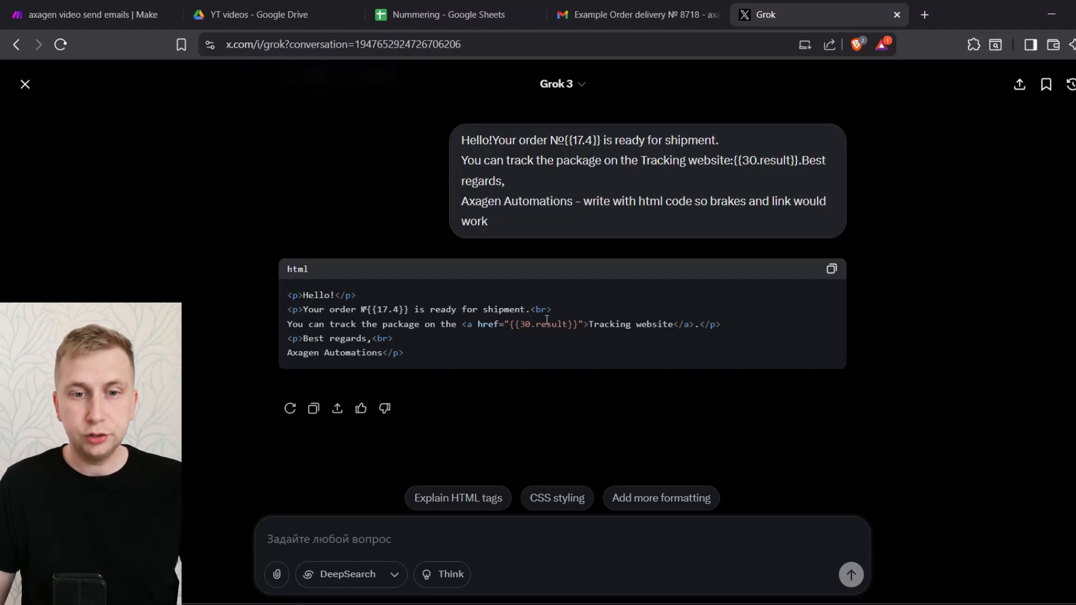
click(88, 5)
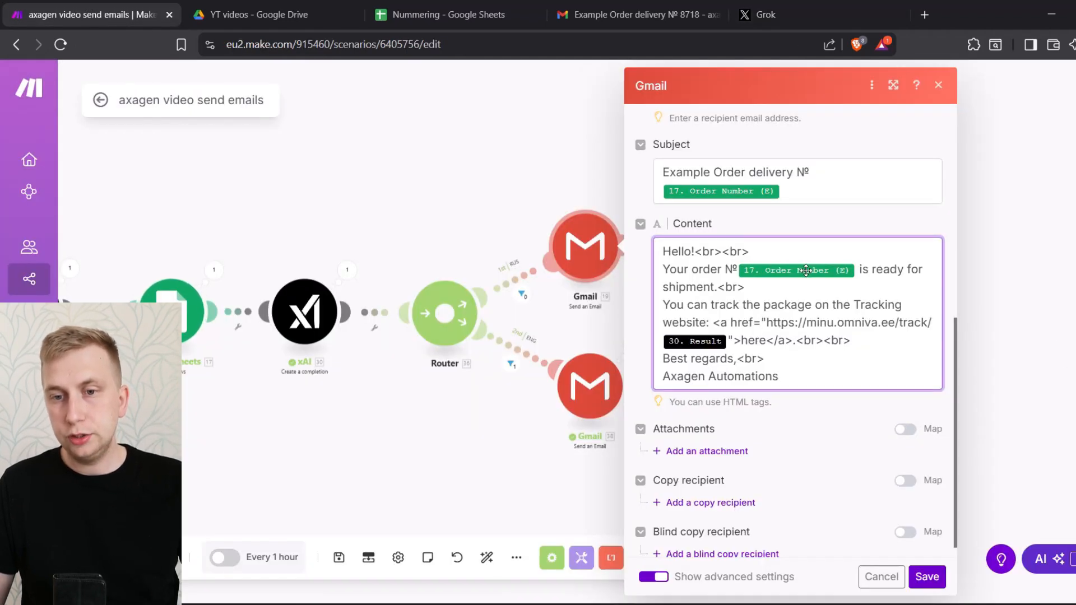
Check the Gmail module's recipient, subject and content, including the mapped order number
mouse_move(808, 272)
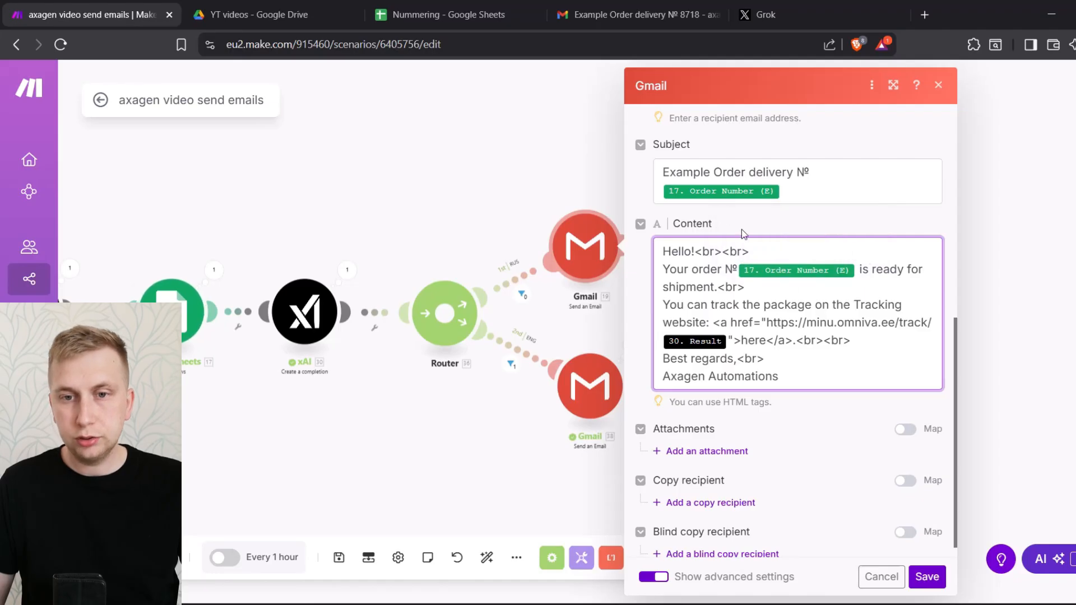
scroll(843, 283, up, 4)
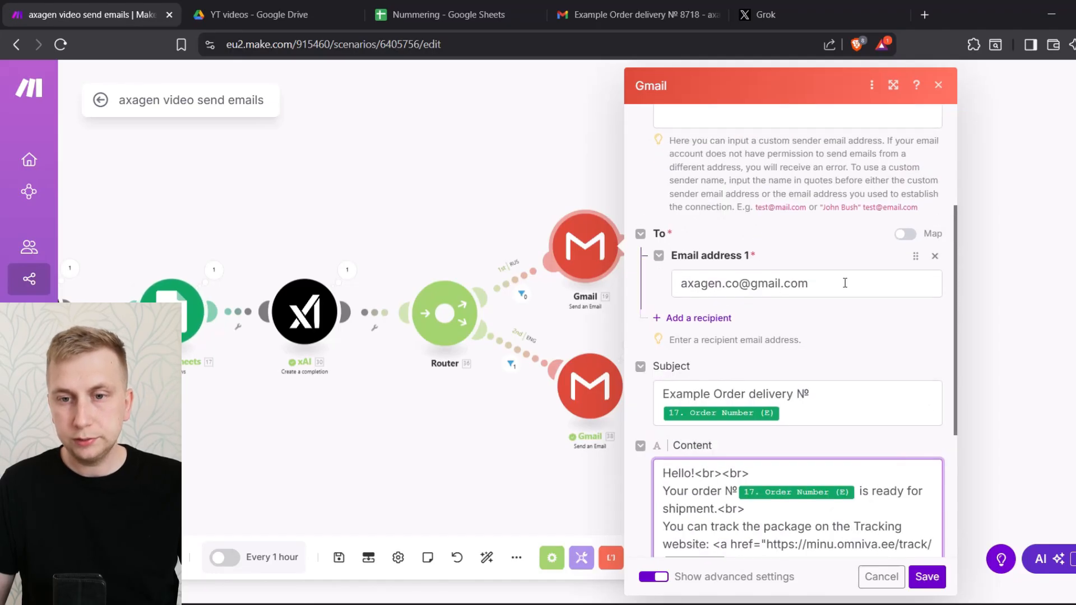
scroll(845, 283, down, 4)
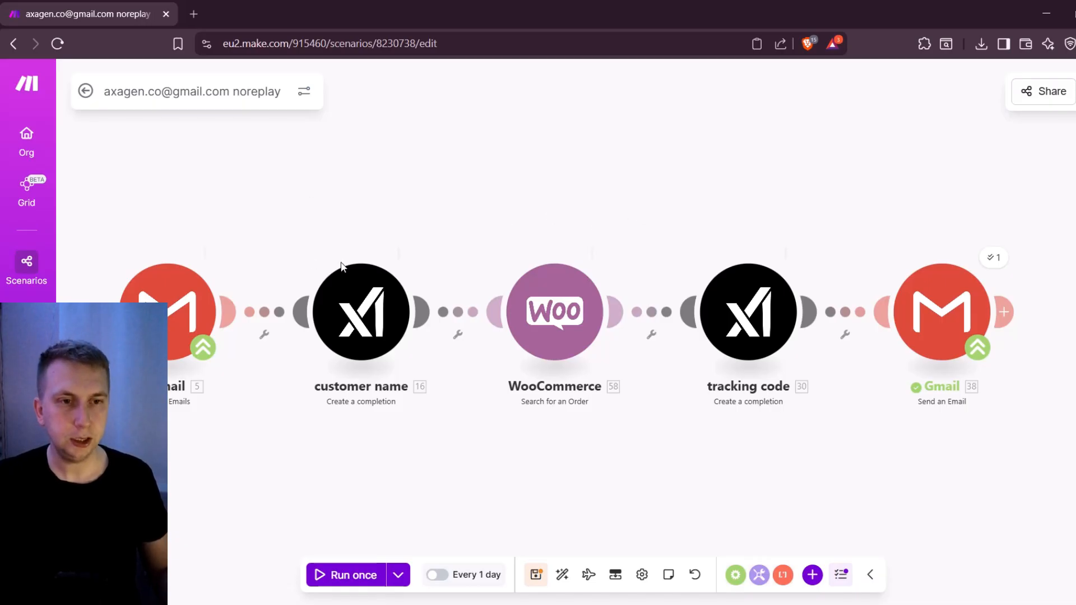
Add a blank module to the noreplay scenario, look through the Text parser's modules for it, and delete the blank module
scroll(365, 188, down, 2)
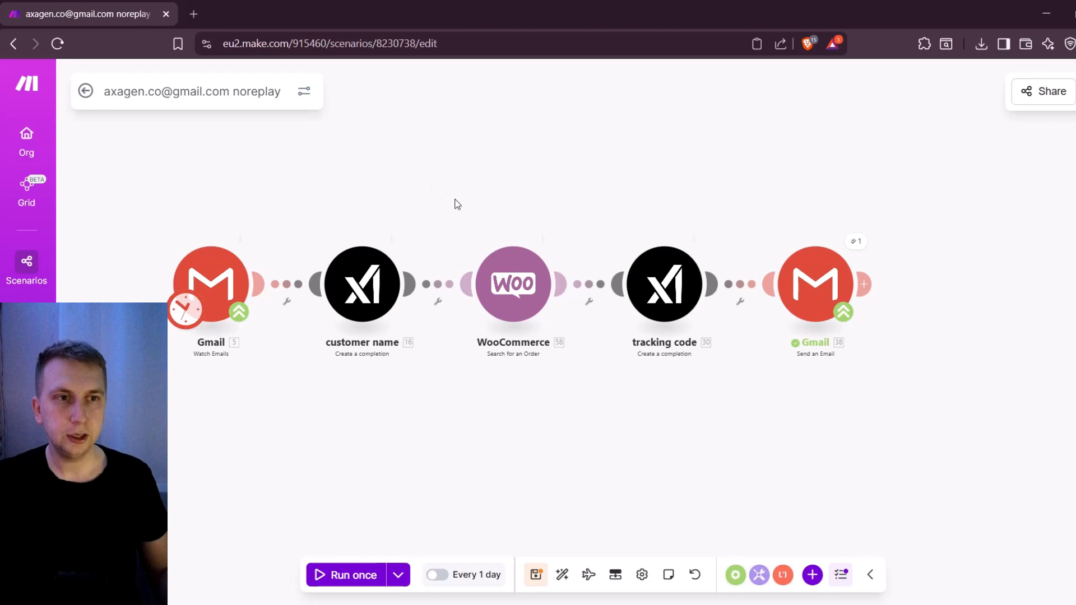
right_click(374, 151)
click(426, 163)
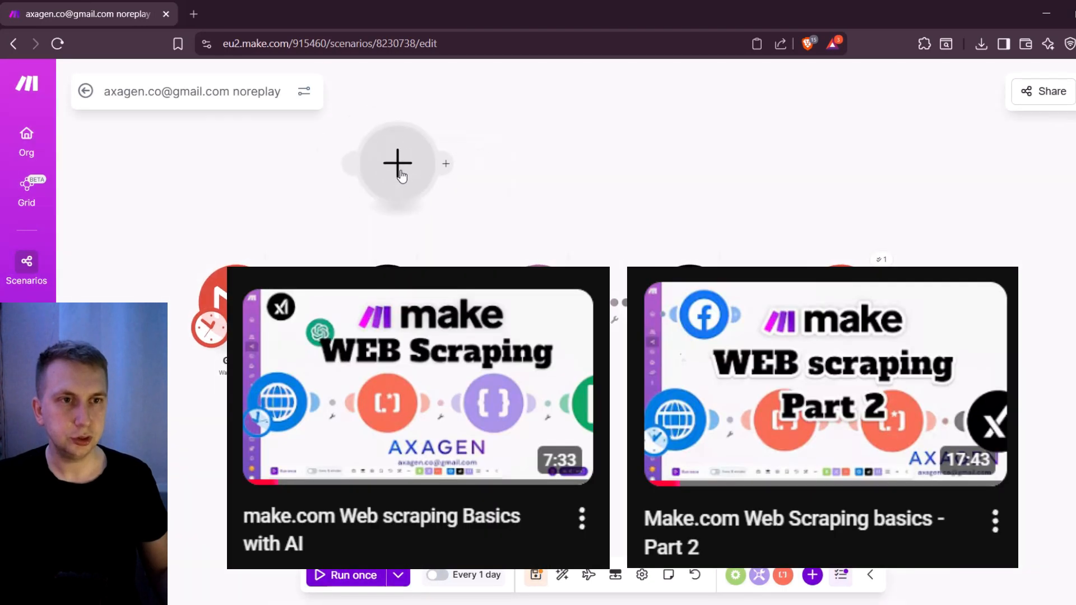
click(400, 168)
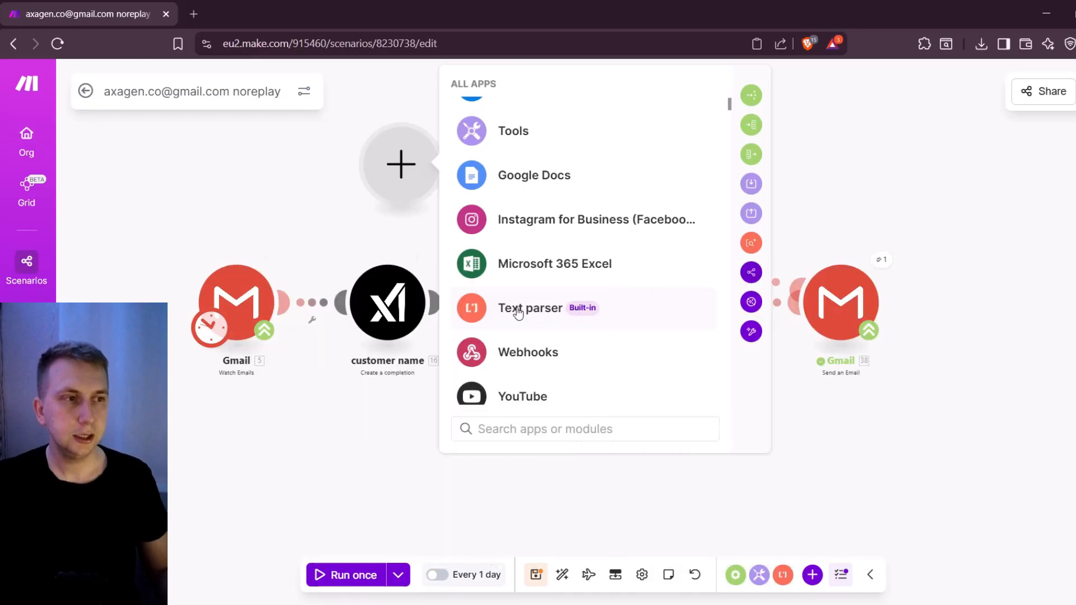
click(518, 313)
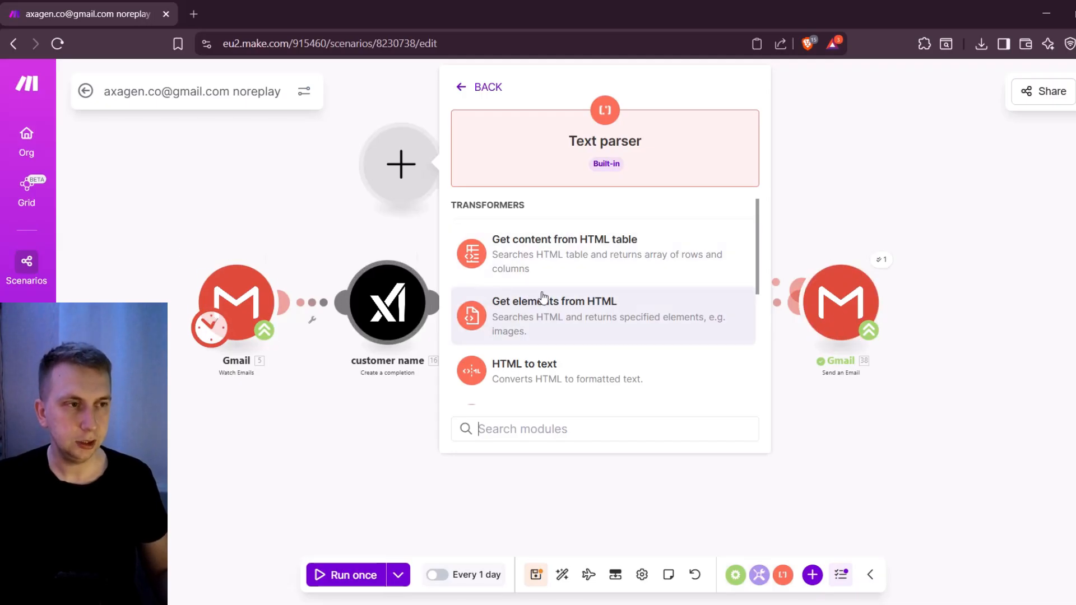
right_click(396, 173)
click(447, 205)
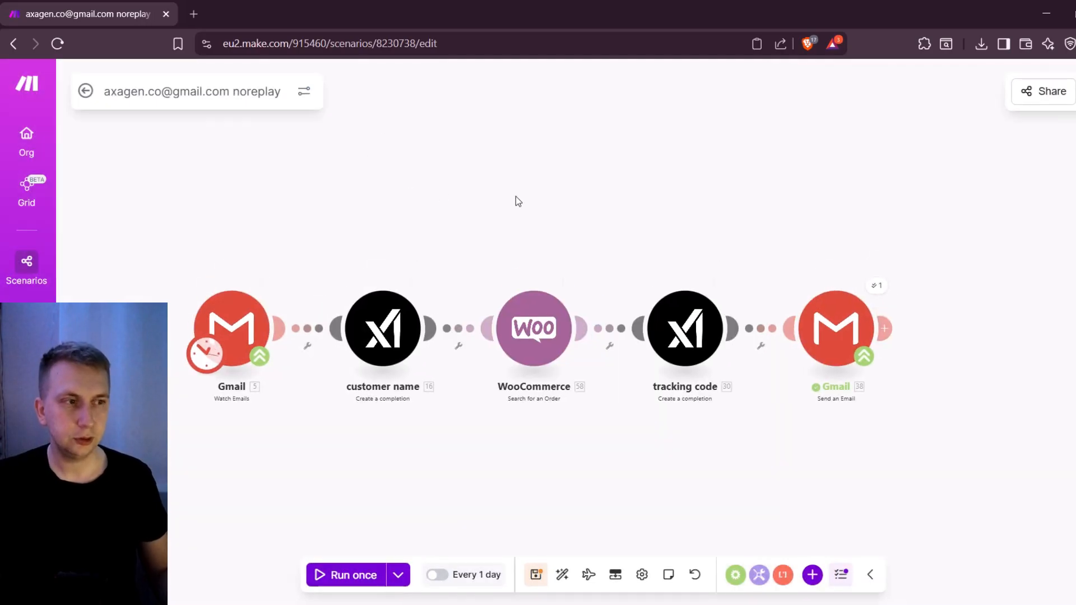